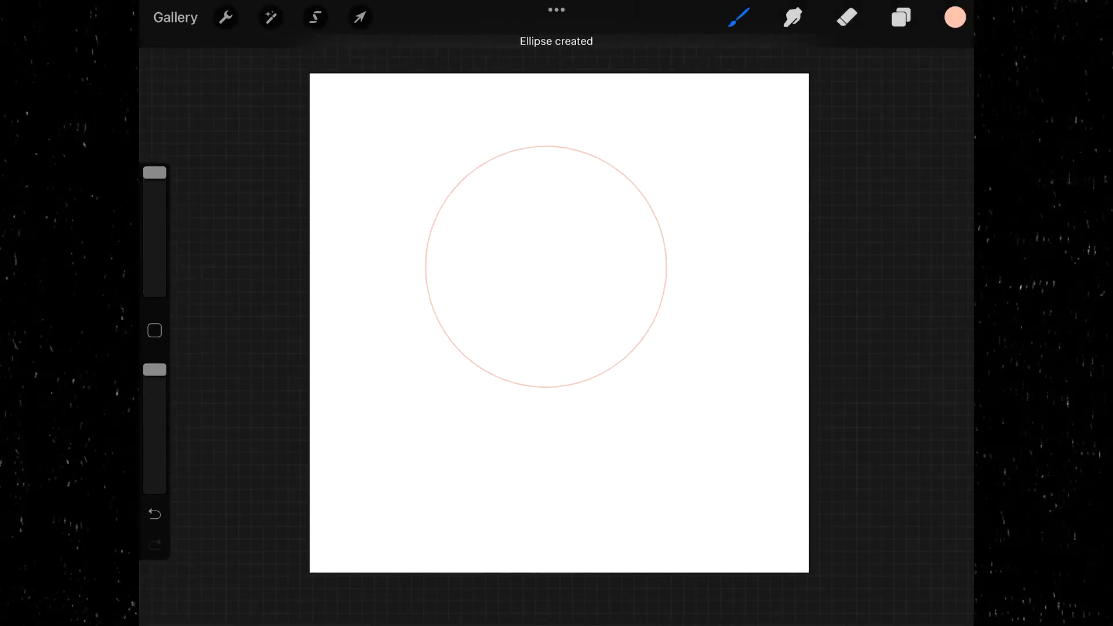
Step: Fill the circle with peach, then warp and reposition it into a rounded head shape
{"action": "left_click_drag", "start_coordinate": [955, 17], "coordinate": [596, 249]}
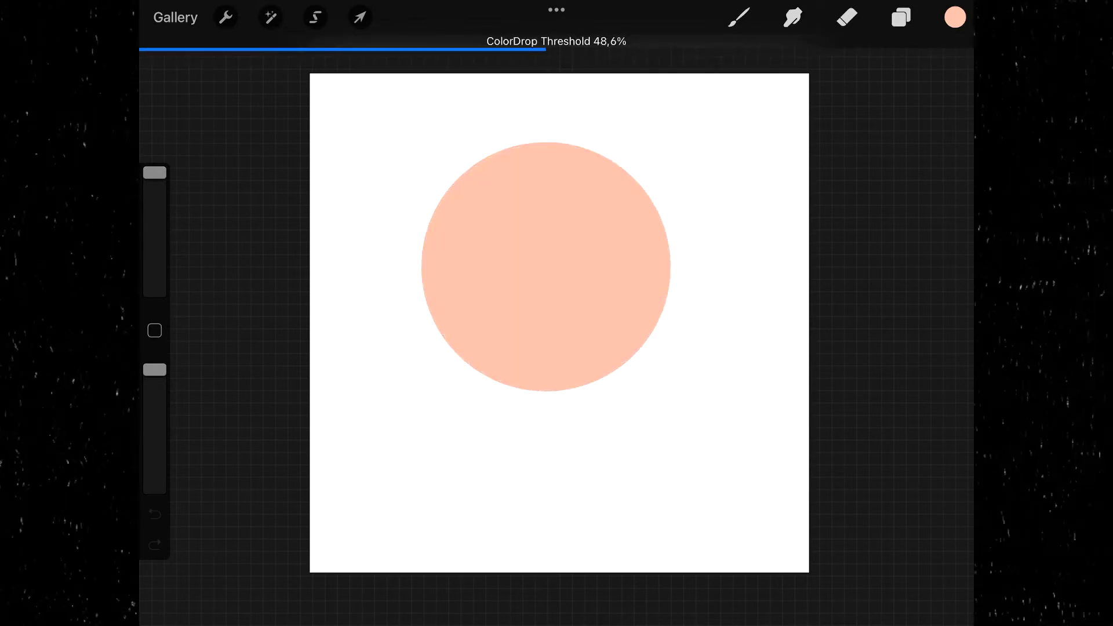
{"action": "left_click", "coordinate": [359, 17]}
{"action": "left_click", "coordinate": [702, 551]}
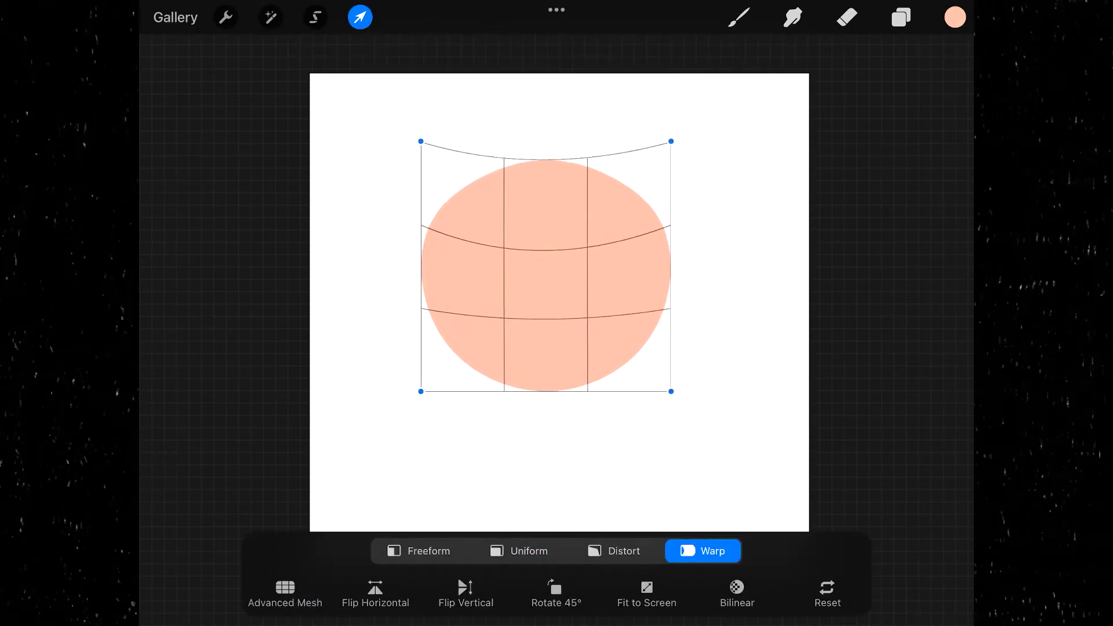
{"action": "left_click", "coordinate": [518, 551]}
{"action": "left_click_drag", "start_coordinate": [546, 285], "coordinate": [559, 287]}
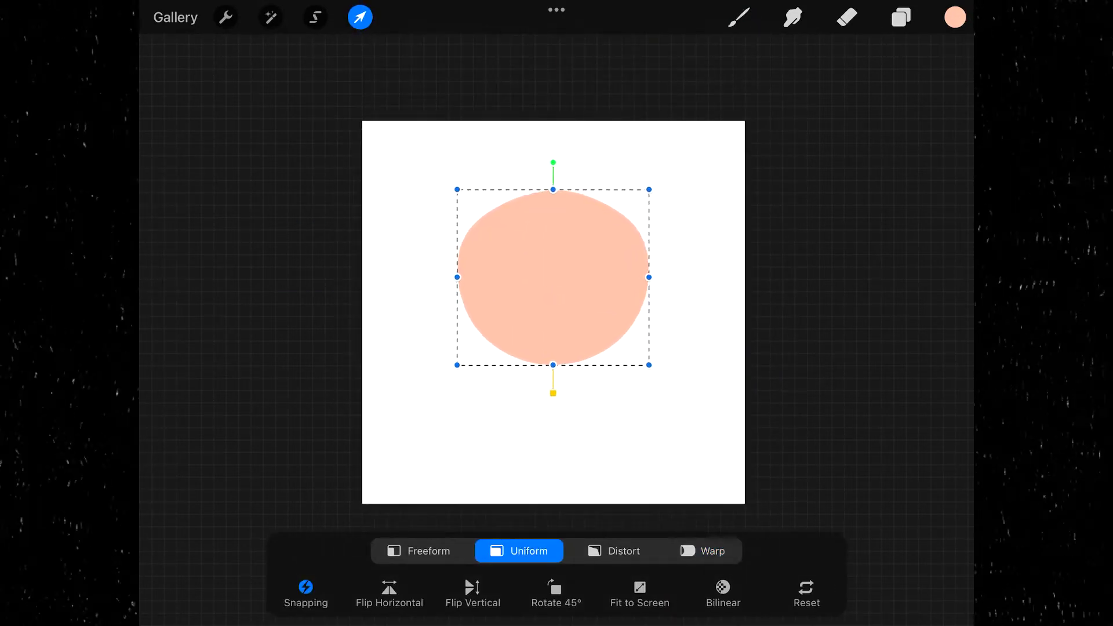
{"action": "left_click", "coordinate": [901, 17]}
Step: Move Layer 2 below Layer 1 and start a small ear circle left of the head
{"action": "left_click_drag", "start_coordinate": [820, 122], "coordinate": [820, 176]}
{"action": "left_click", "coordinate": [739, 17]}
{"action": "left_click_drag", "start_coordinate": [455, 253], "coordinate": [455, 294]}
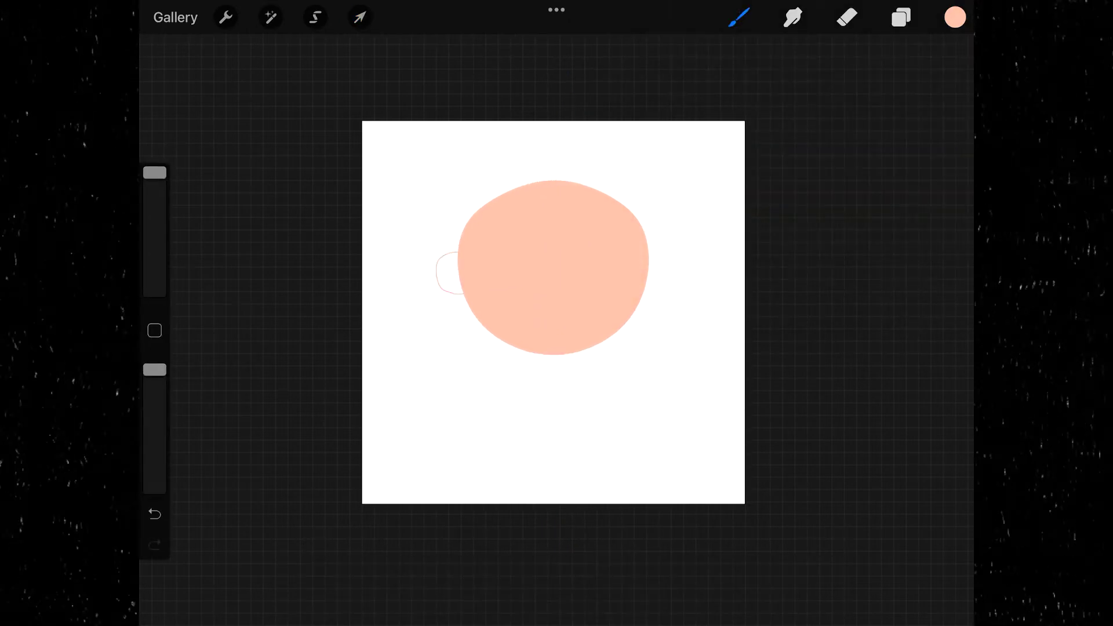
Step: Fill the small ear circle with peach and place a copy on the head's right side
{"action": "scroll", "coordinate": [556, 313], "scroll_direction": "up", "scroll_amount": 5}
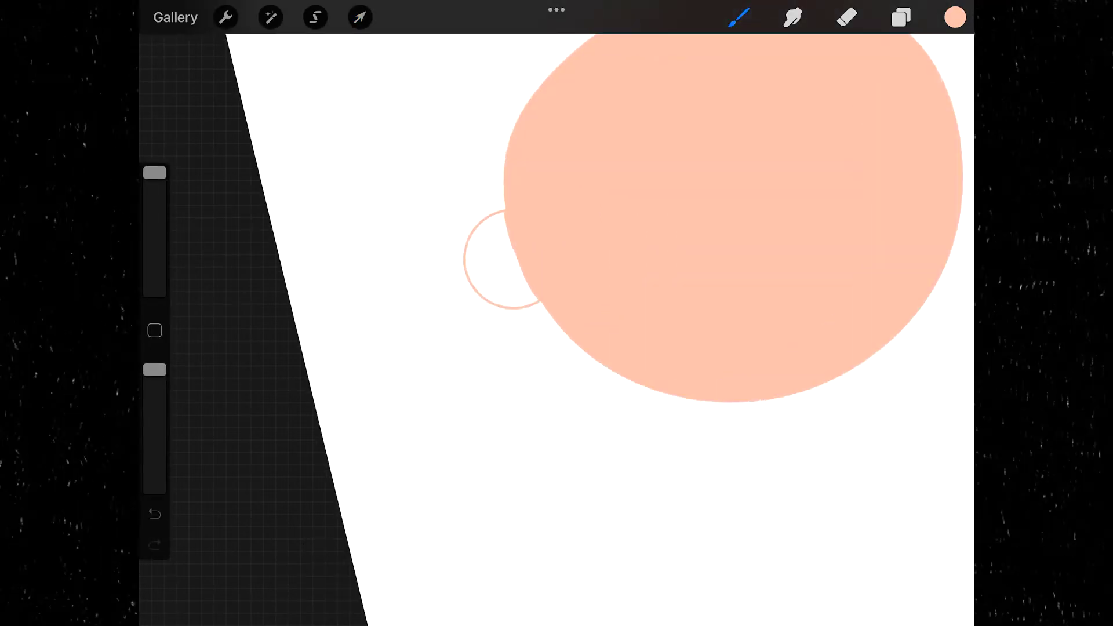
{"action": "left_click_drag", "start_coordinate": [955, 17], "coordinate": [487, 259]}
{"action": "scroll", "coordinate": [557, 313], "scroll_direction": "down", "scroll_amount": 5}
{"action": "left_click", "coordinate": [900, 17]}
{"action": "left_click", "coordinate": [359, 17]}
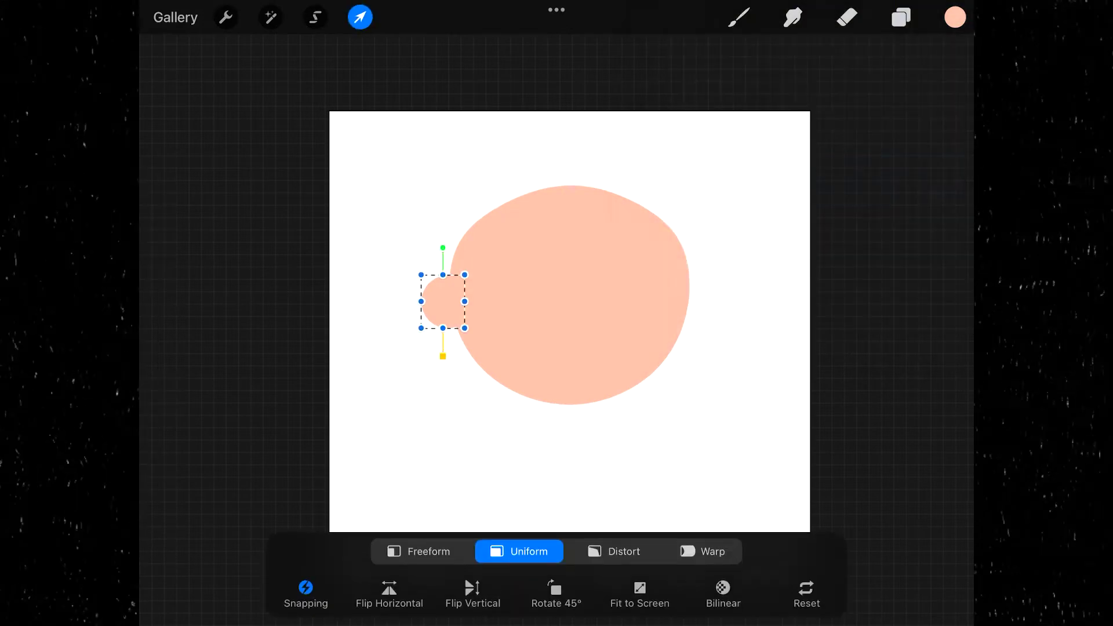
{"action": "scroll", "coordinate": [544, 324], "scroll_direction": "up", "scroll_amount": 5}
{"action": "left_click_drag", "start_coordinate": [261, 261], "coordinate": [907, 269]}
Step: Merge the two Layer 2 ear layers into one
{"action": "left_click", "coordinate": [901, 17]}
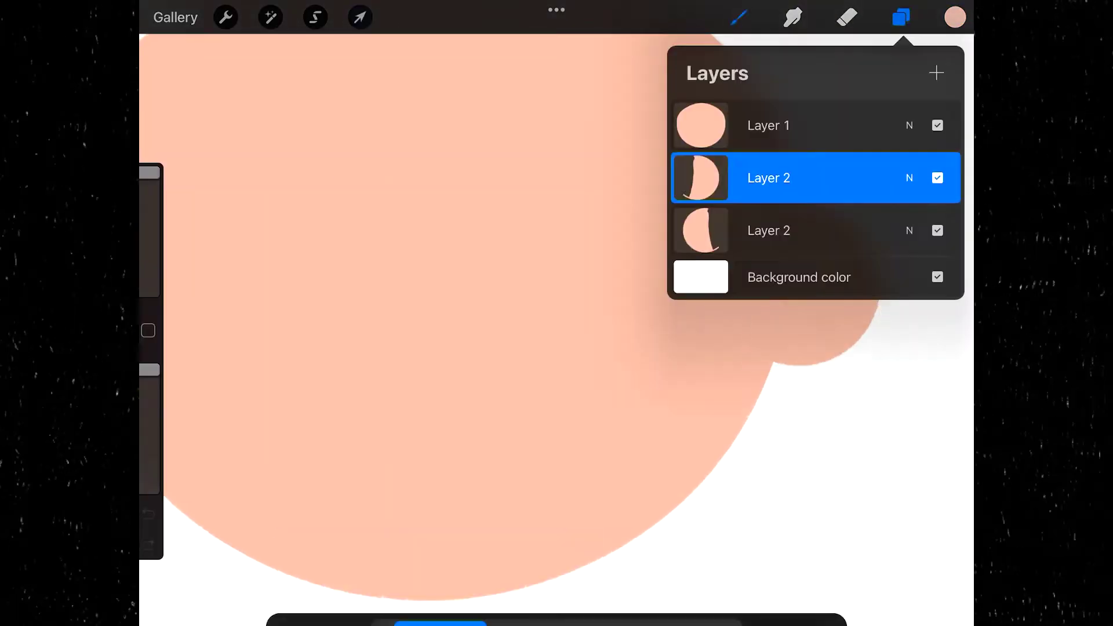
{"action": "scroll", "coordinate": [556, 313], "scroll_direction": "down", "scroll_amount": 5}
{"action": "left_click", "coordinate": [360, 17]}
{"action": "left_click", "coordinate": [359, 16]}
Step: Switch to pink and draw the inner-ear arcs and curves
{"action": "left_click", "coordinate": [955, 17]}
{"action": "scroll", "coordinate": [557, 313], "scroll_direction": "up", "scroll_amount": 5}
{"action": "left_click_drag", "start_coordinate": [579, 338], "coordinate": [701, 204]}
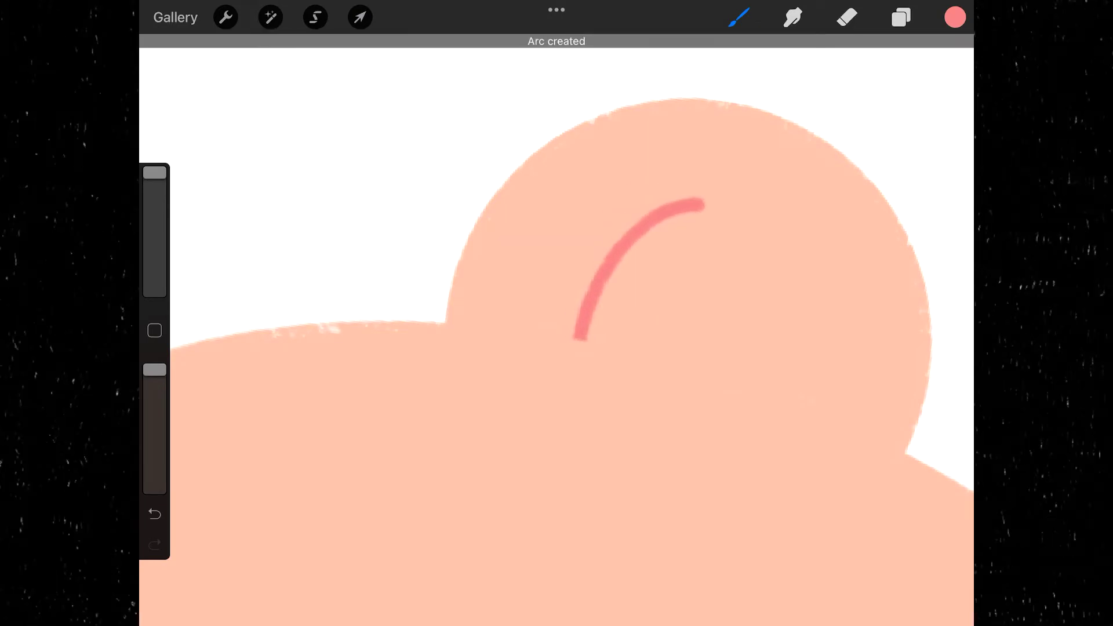
{"action": "left_click_drag", "start_coordinate": [606, 270], "coordinate": [734, 282]}
{"action": "left_click_drag", "start_coordinate": [806, 261], "coordinate": [806, 404]}
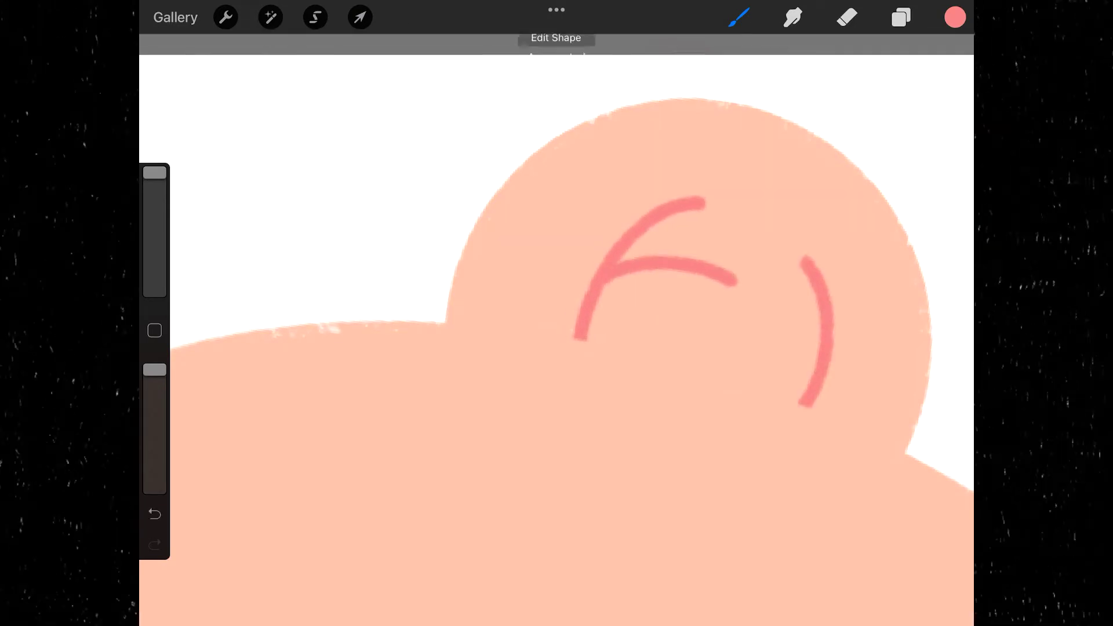
Step: Move and rotate the pink inner-ear strokes to fit inside the ears
{"action": "left_click", "coordinate": [359, 16]}
{"action": "left_click_drag", "start_coordinate": [708, 286], "coordinate": [688, 281]}
{"action": "left_click", "coordinate": [360, 17]}
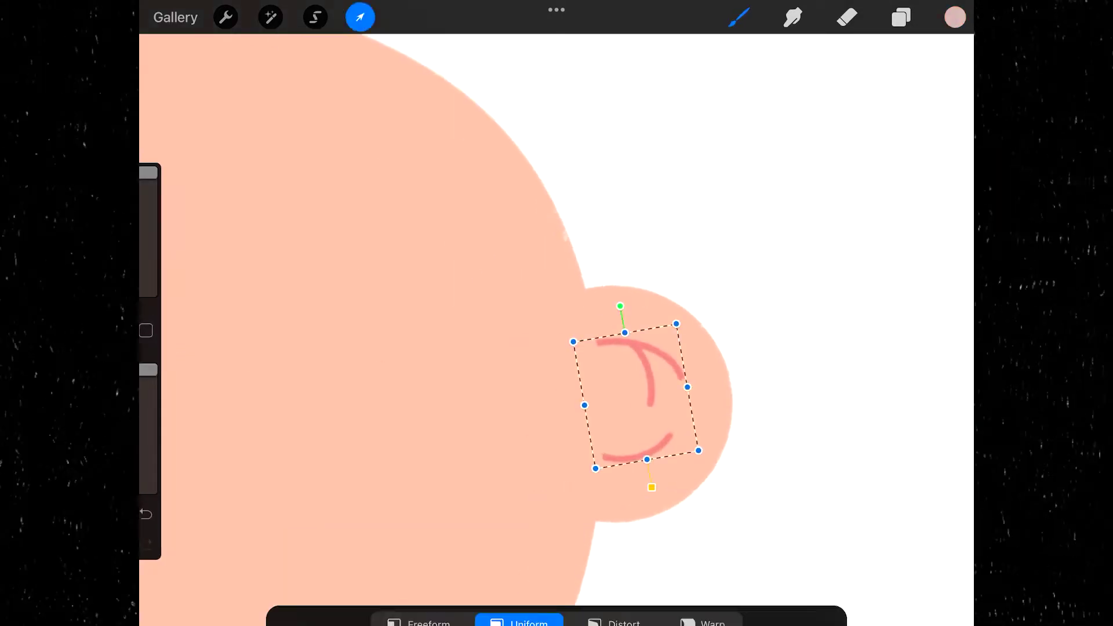
{"action": "left_click_drag", "start_coordinate": [620, 305], "coordinate": [645, 249]}
{"action": "left_click", "coordinate": [901, 17]}
{"action": "scroll", "coordinate": [556, 313], "scroll_direction": "down", "scroll_amount": 3}
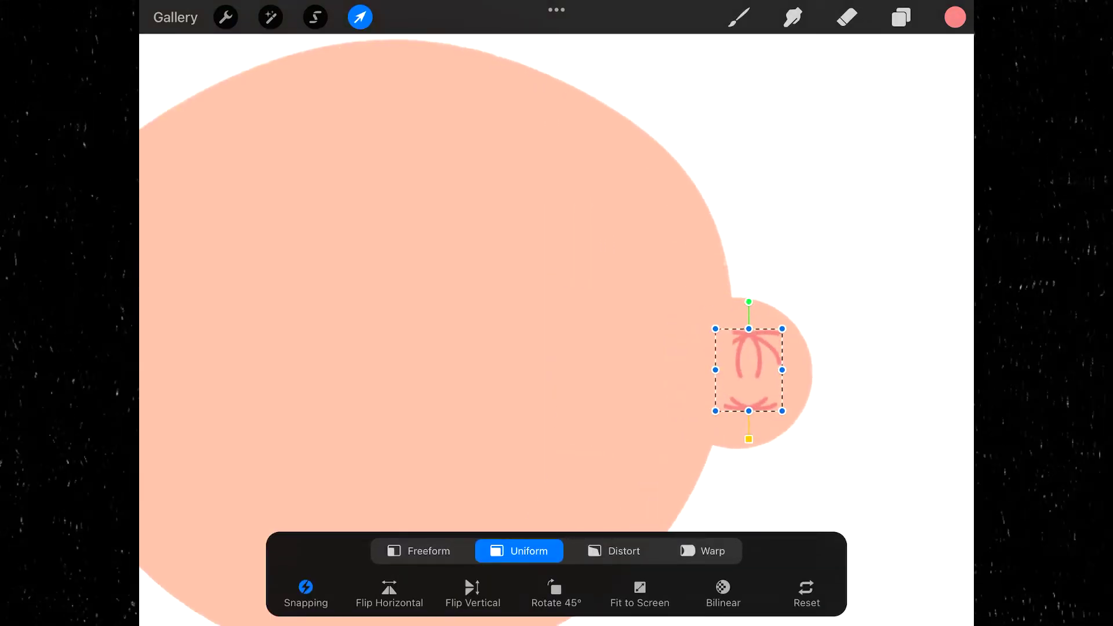
{"action": "left_click_drag", "start_coordinate": [748, 370], "coordinate": [223, 384]}
{"action": "left_click", "coordinate": [901, 16]}
Step: Add a new Layer 4 and move it lower in the layer stack
{"action": "left_click", "coordinate": [359, 17]}
{"action": "left_click", "coordinate": [900, 17]}
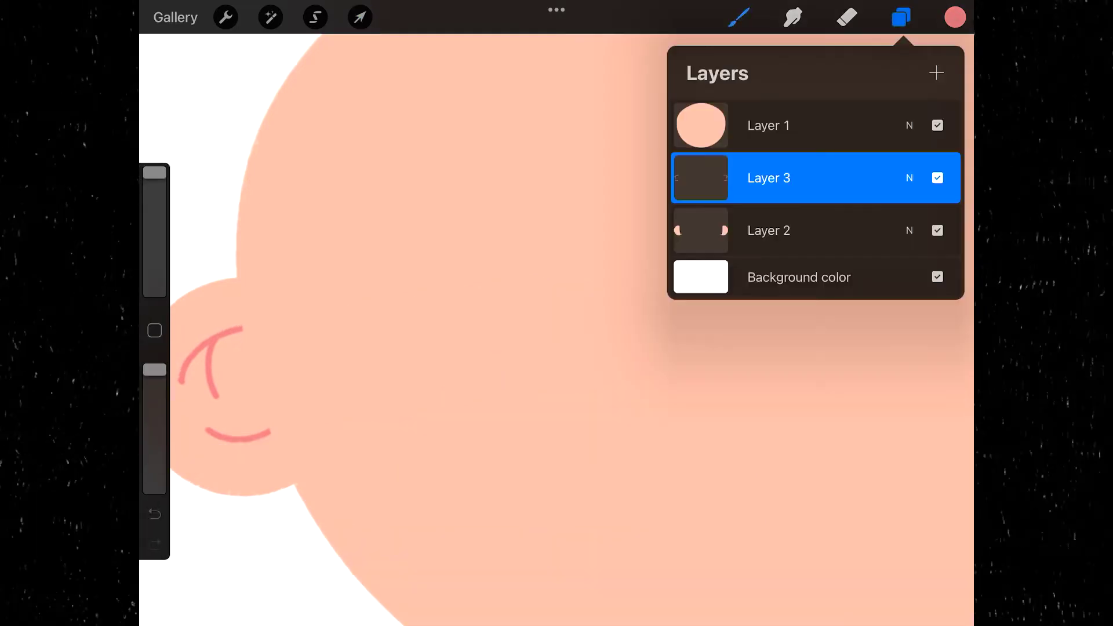
{"action": "left_click", "coordinate": [936, 73]}
{"action": "left_click_drag", "start_coordinate": [771, 176], "coordinate": [794, 261]}
Step: Switch to the peach skin colour and draw a straight neck line below the head
{"action": "left_click", "coordinate": [955, 16]}
{"action": "left_click", "coordinate": [745, 497]}
{"action": "left_click", "coordinate": [955, 17]}
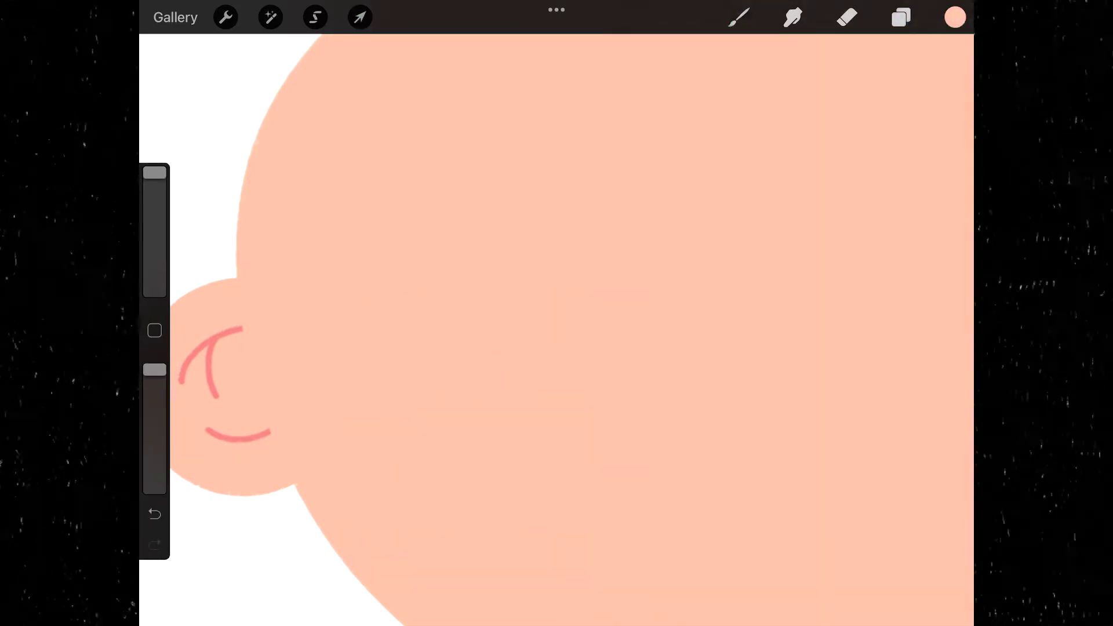
{"action": "left_click", "coordinate": [738, 17]}
{"action": "scroll", "coordinate": [557, 313], "scroll_direction": "down", "scroll_amount": 5}
{"action": "left_click_drag", "start_coordinate": [607, 298], "coordinate": [607, 522]}
Step: Draw the shoulder curve flaring out from the neck line
{"action": "scroll", "coordinate": [557, 313], "scroll_direction": "up", "scroll_amount": 5}
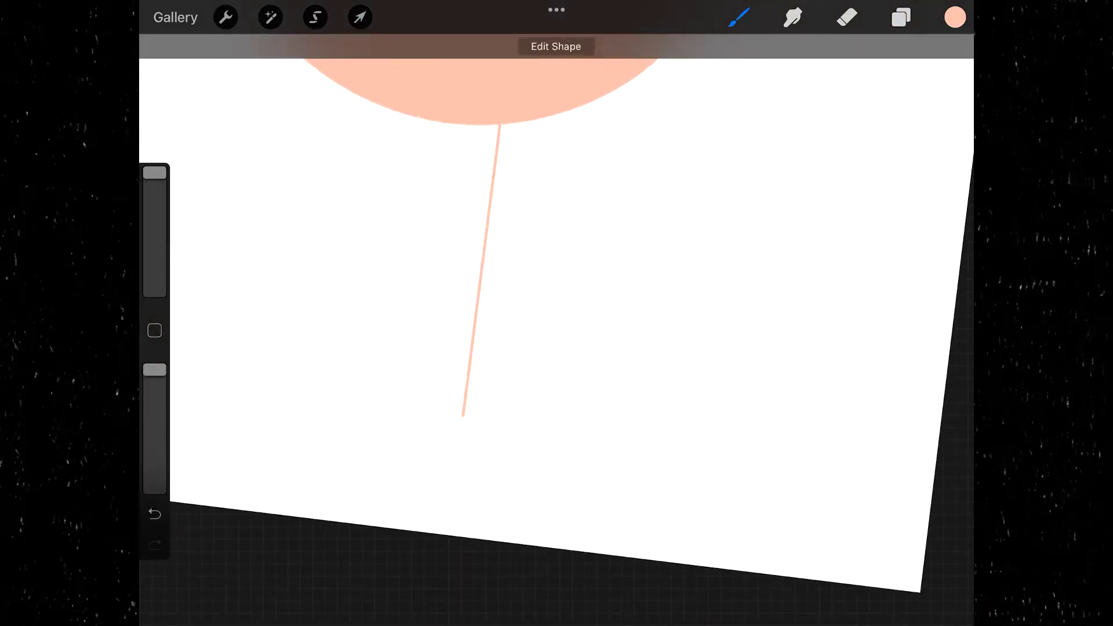
{"action": "left_click_drag", "start_coordinate": [469, 360], "coordinate": [658, 621]}
{"action": "scroll", "coordinate": [557, 313], "scroll_direction": "up", "scroll_amount": 5}
Step: Duplicate the neck outline, flip it horizontally to the left, merge, and nudge it under the head
{"action": "left_click", "coordinate": [901, 16]}
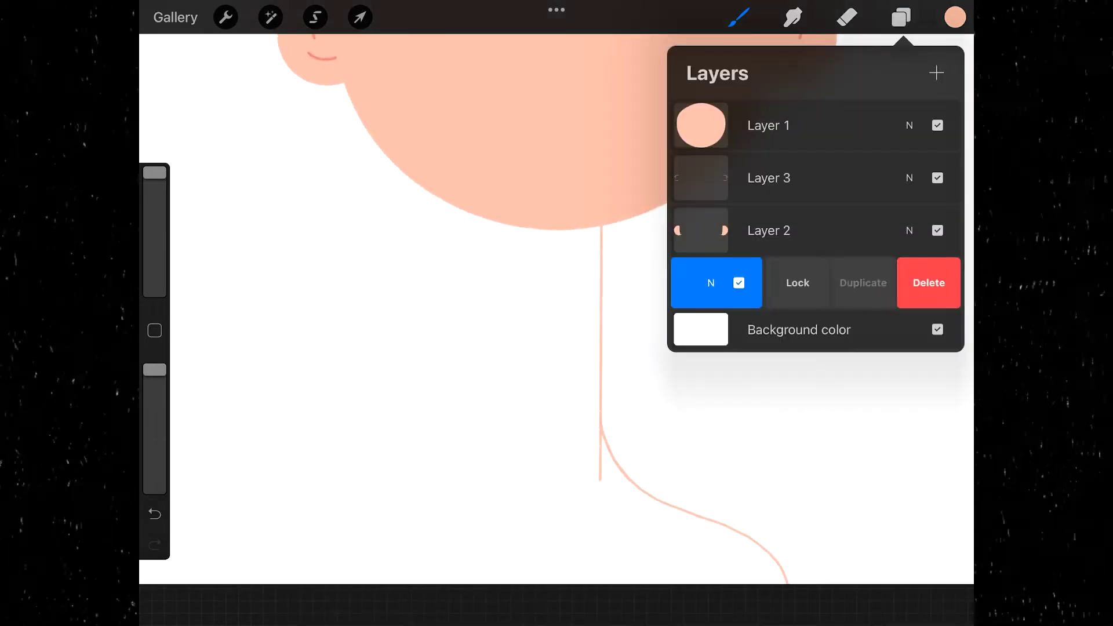
{"action": "left_click", "coordinate": [860, 283]}
{"action": "left_click", "coordinate": [359, 17]}
{"action": "left_click", "coordinate": [388, 591]}
{"action": "left_click_drag", "start_coordinate": [696, 406], "coordinate": [423, 406]}
{"action": "left_click", "coordinate": [901, 17]}
{"action": "left_click", "coordinate": [901, 17]}
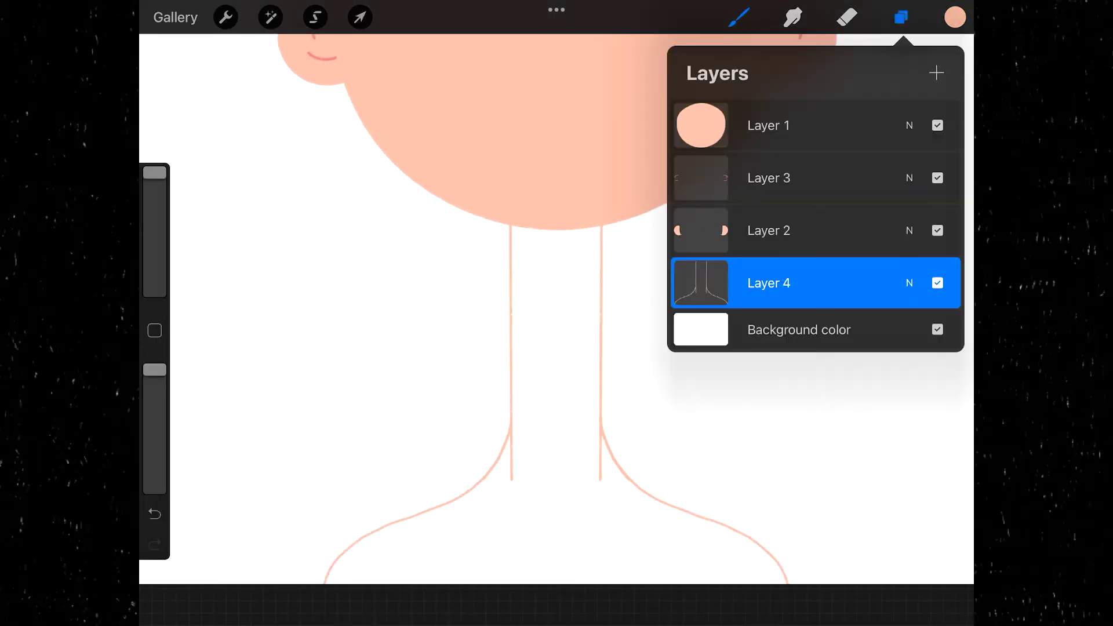
{"action": "left_click_drag", "start_coordinate": [684, 402], "coordinate": [685, 406]}
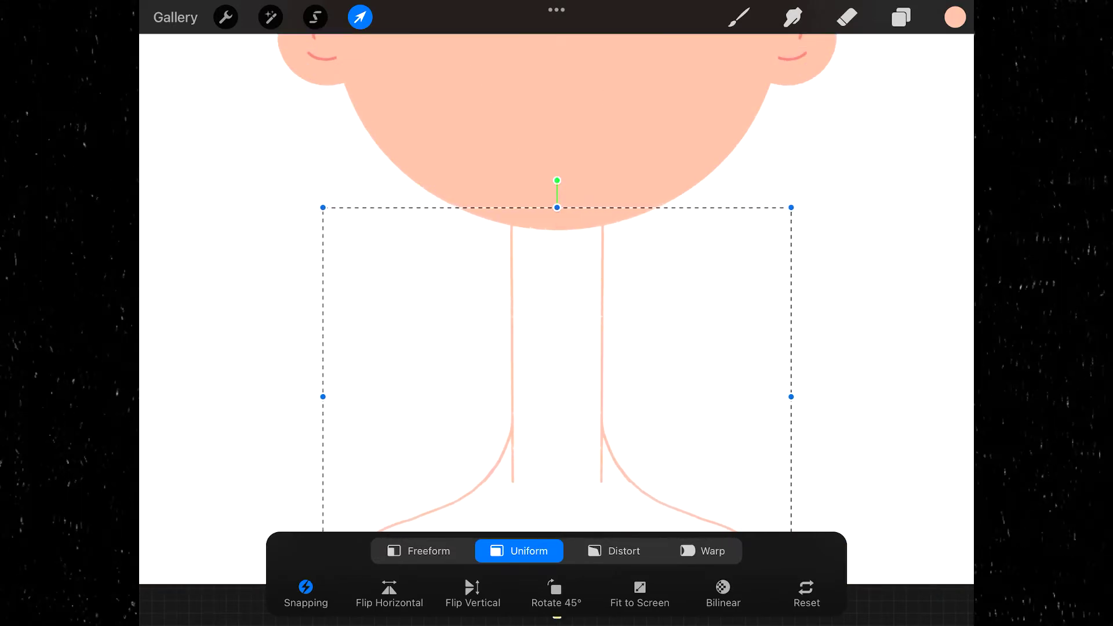
{"action": "left_click", "coordinate": [901, 17]}
Step: Duplicate Layer 4 and ColorDrop peach into the neck and shoulder outline
{"action": "left_click_drag", "start_coordinate": [840, 283], "coordinate": [724, 283]}
{"action": "left_click", "coordinate": [933, 283]}
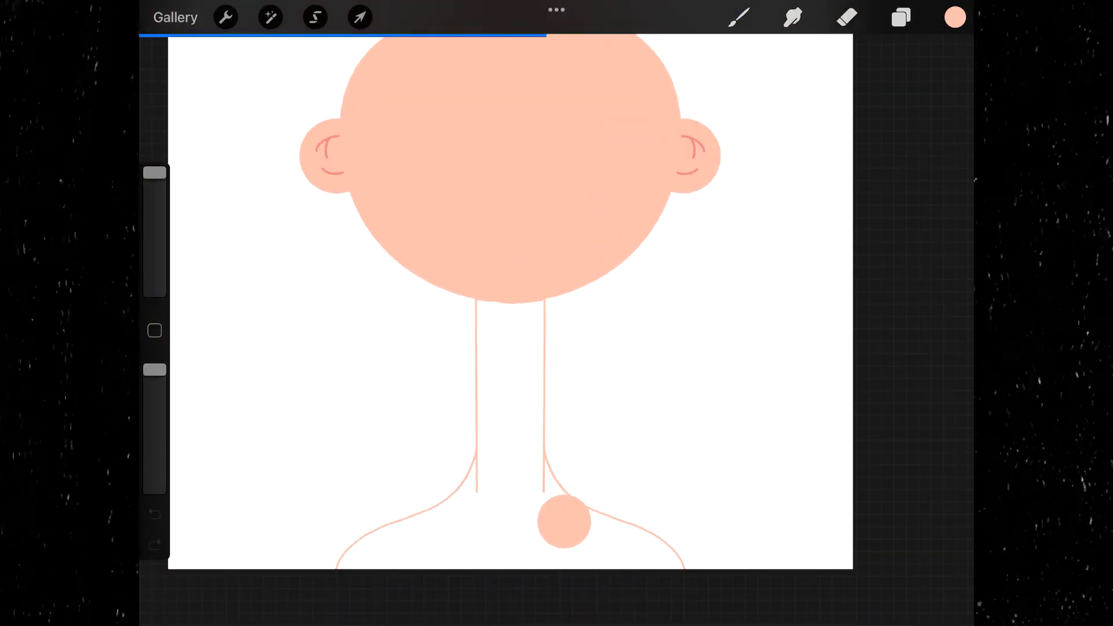
{"action": "left_click_drag", "start_coordinate": [955, 16], "coordinate": [564, 519]}
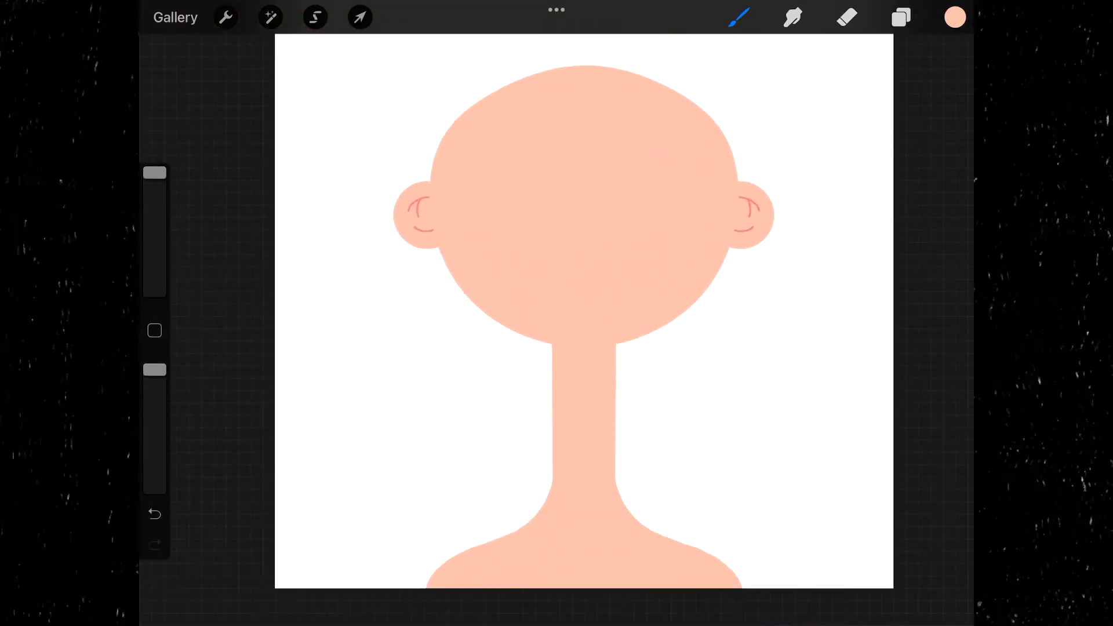
Step: Select the upper Layer 4 and choose pink
{"action": "left_click", "coordinate": [901, 16]}
{"action": "left_click", "coordinate": [795, 281]}
{"action": "left_click", "coordinate": [955, 17]}
{"action": "left_click", "coordinate": [777, 499]}
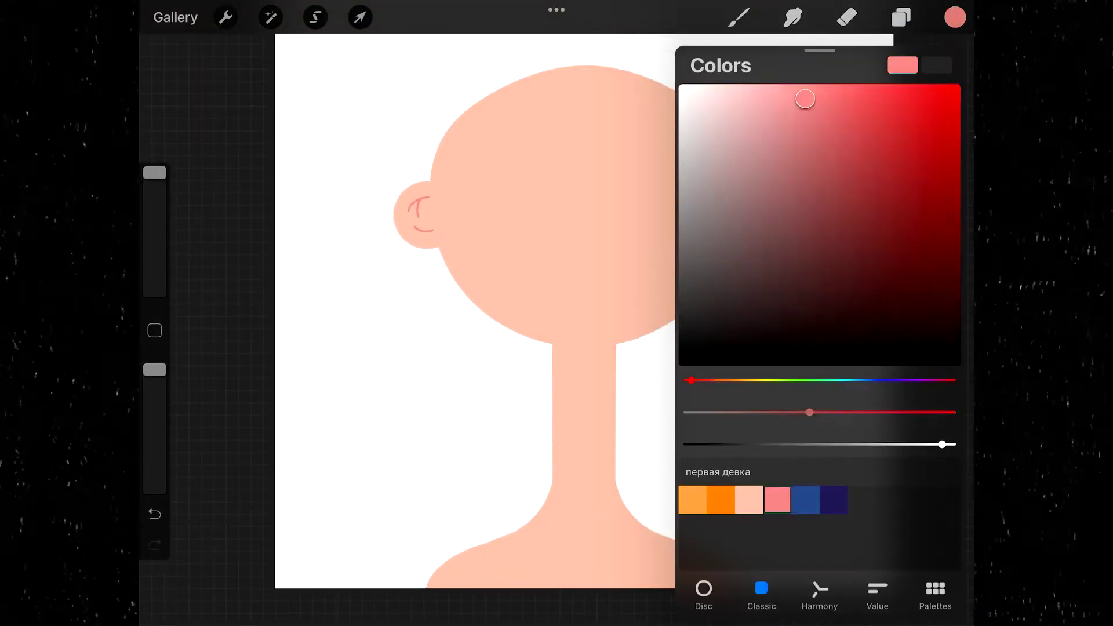
Step: Trace pink along the neck edges and right shoulder
{"action": "left_click", "coordinate": [740, 17]}
{"action": "left_click_drag", "start_coordinate": [586, 166], "coordinate": [584, 207]}
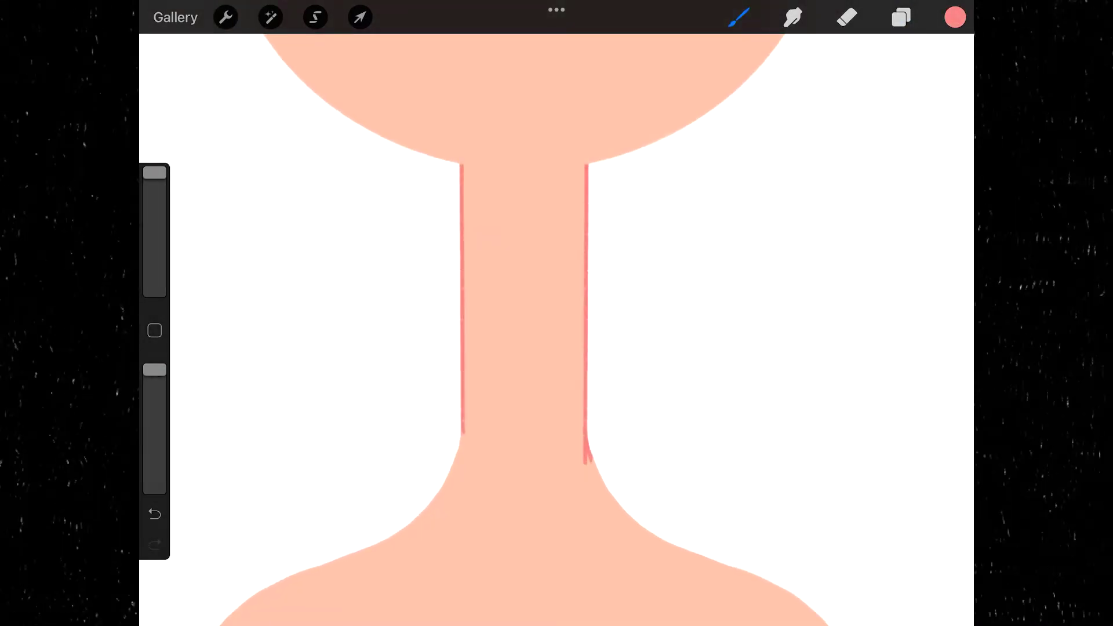
{"action": "left_click_drag", "start_coordinate": [462, 430], "coordinate": [455, 468]}
{"action": "left_click_drag", "start_coordinate": [677, 546], "coordinate": [682, 563]}
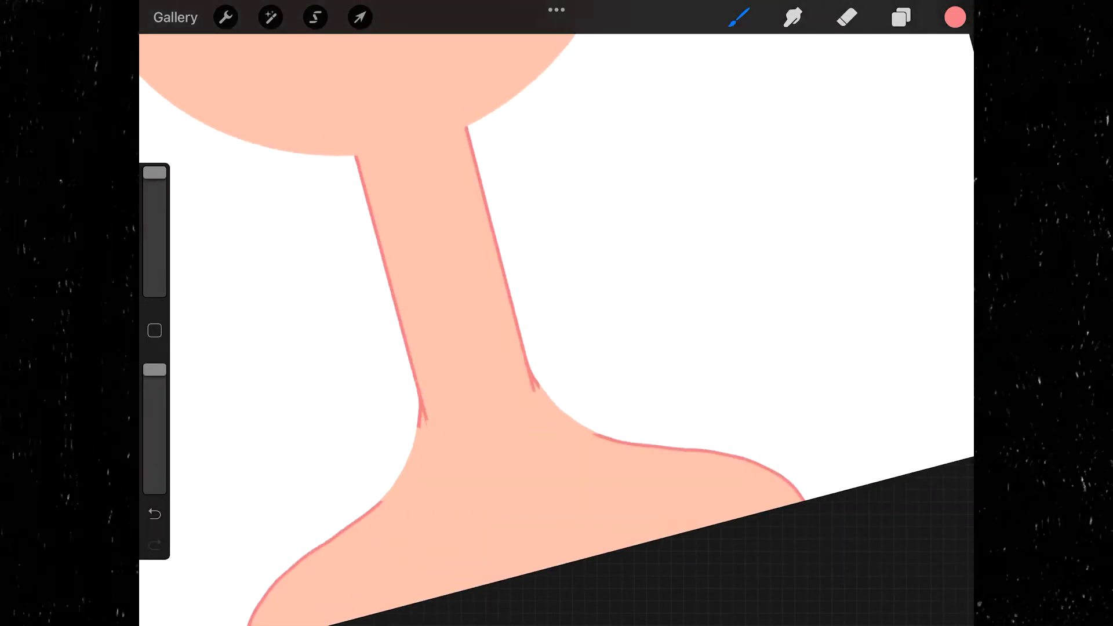
{"action": "left_click", "coordinate": [900, 17]}
{"action": "left_click", "coordinate": [703, 281]}
{"action": "left_click", "coordinate": [901, 17]}
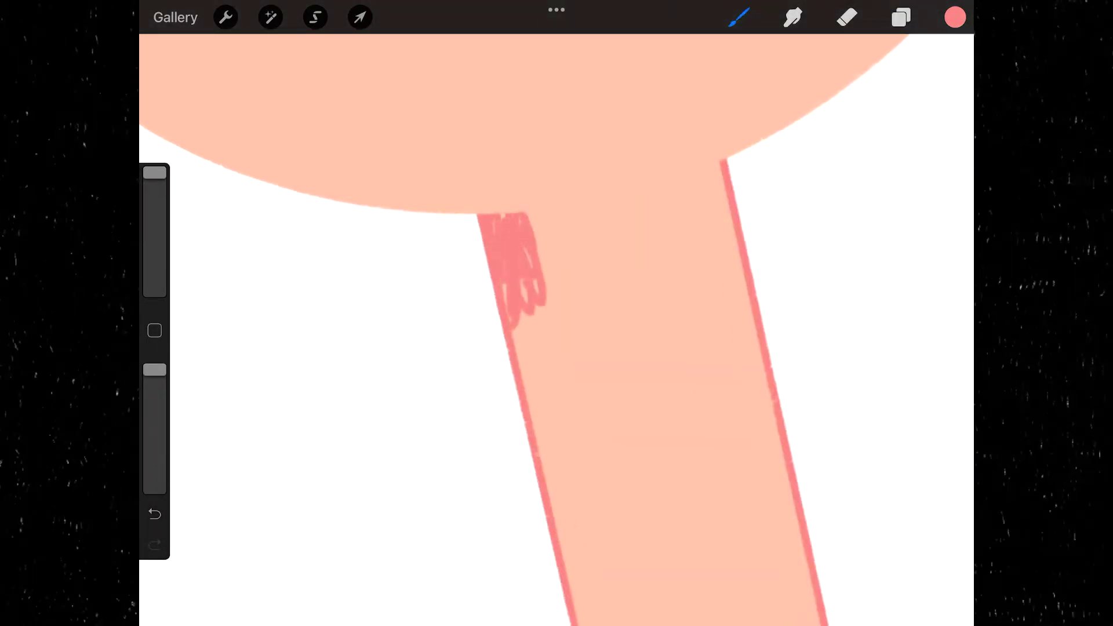
Step: Scribble pink fill across the neck below the head
{"action": "left_click_drag", "start_coordinate": [542, 244], "coordinate": [584, 322]}
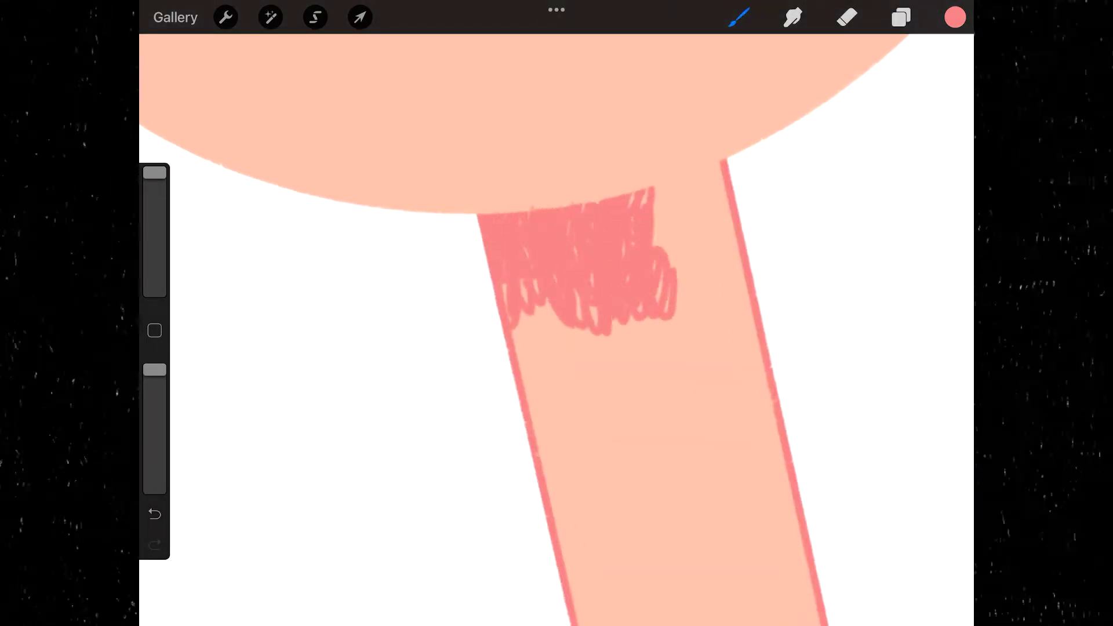
{"action": "left_click_drag", "start_coordinate": [667, 261], "coordinate": [742, 278]}
{"action": "left_click_drag", "start_coordinate": [490, 224], "coordinate": [498, 270]}
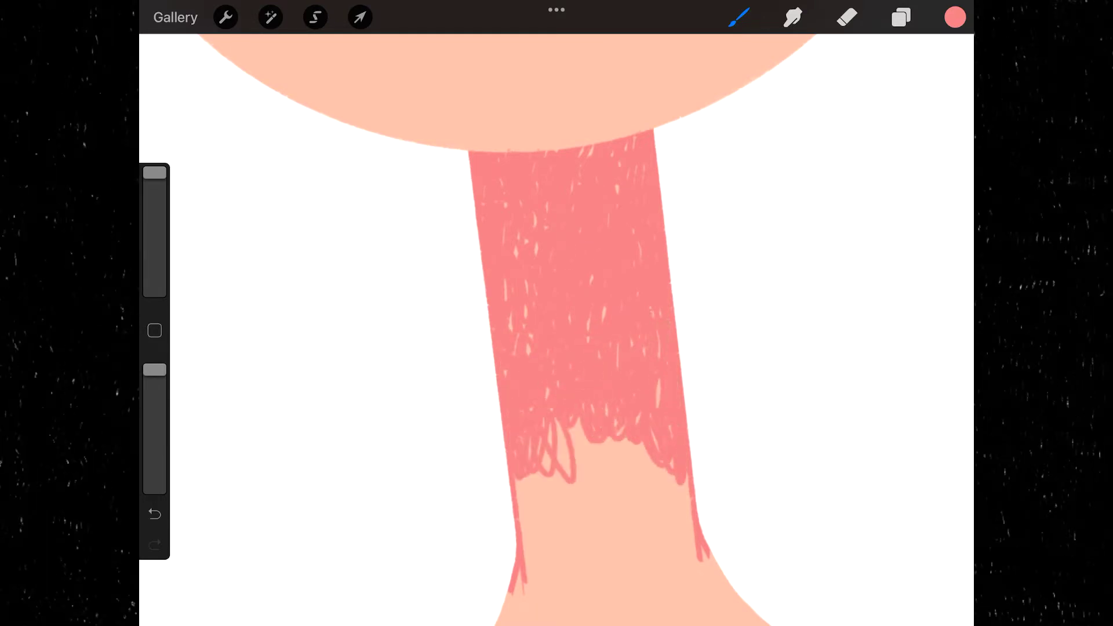
{"action": "left_click_drag", "start_coordinate": [637, 406], "coordinate": [579, 319]}
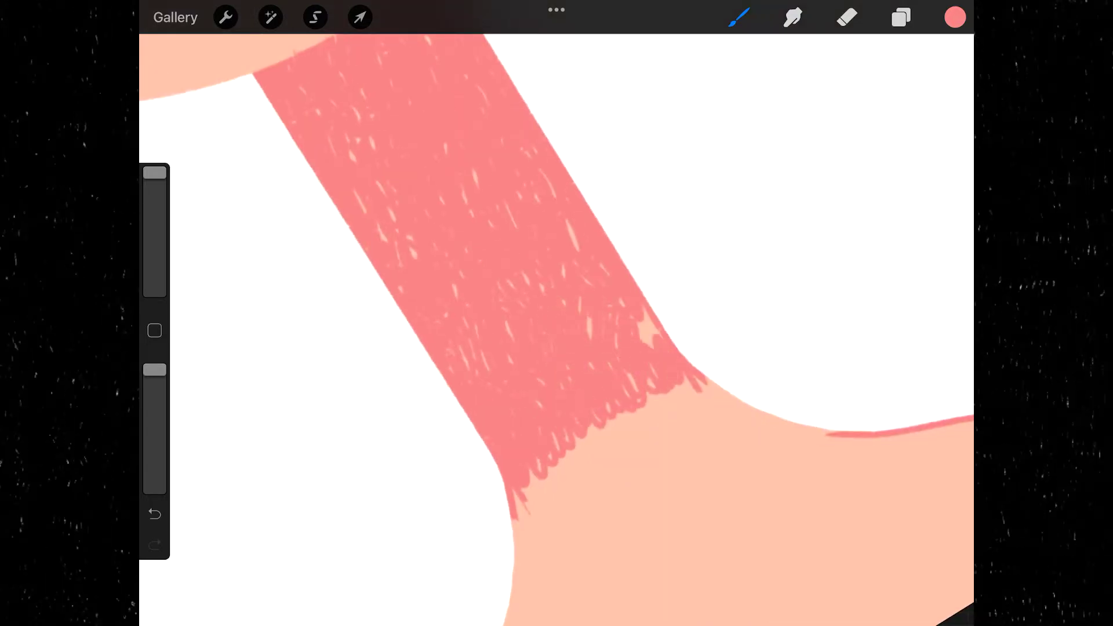
{"action": "left_click_drag", "start_coordinate": [579, 435], "coordinate": [319, 116]}
{"action": "left_click_drag", "start_coordinate": [481, 273], "coordinate": [539, 337]}
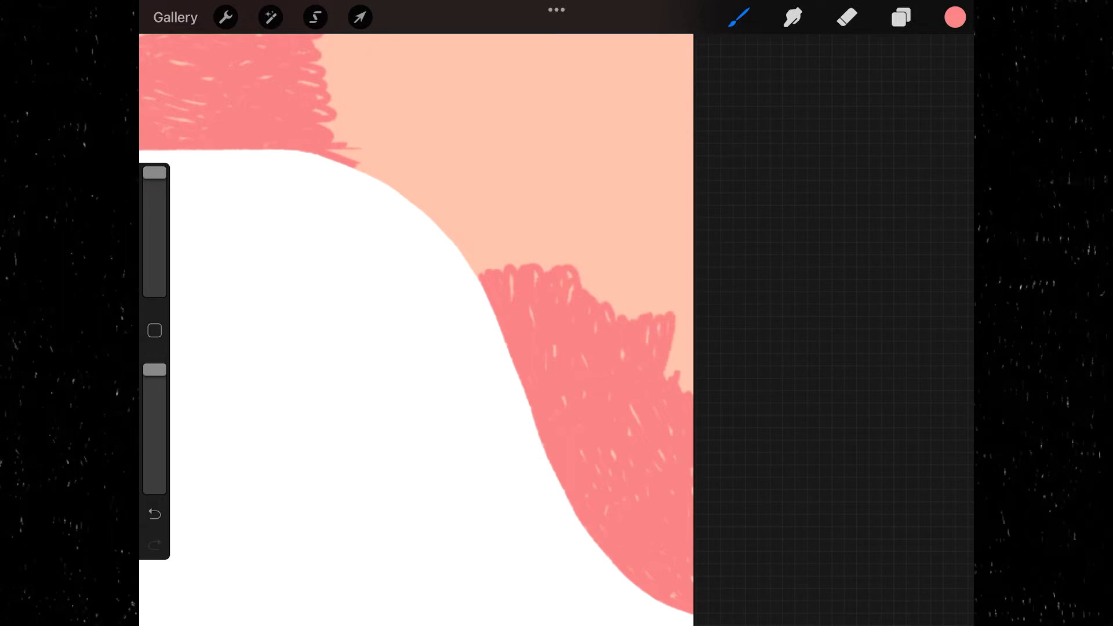
Step: Fill the shoulders with pink scribbles out to the canvas edge, closing the remaining peach gaps
{"action": "left_click_drag", "start_coordinate": [464, 348], "coordinate": [580, 261]}
{"action": "left_click_drag", "start_coordinate": [597, 93], "coordinate": [580, 185]}
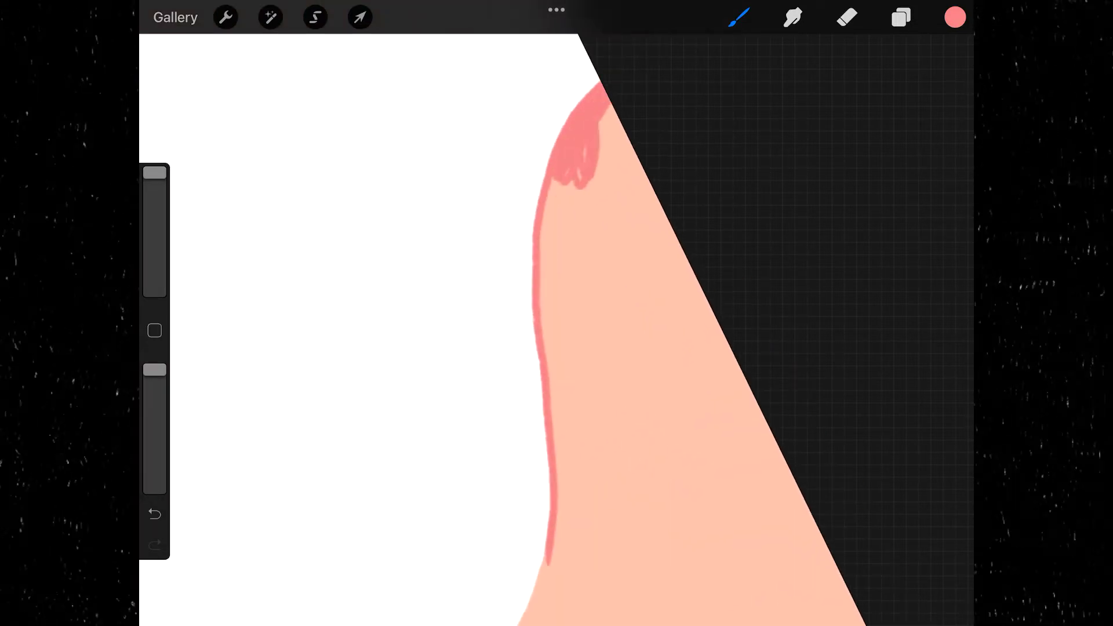
{"action": "left_click_drag", "start_coordinate": [580, 272], "coordinate": [574, 371]}
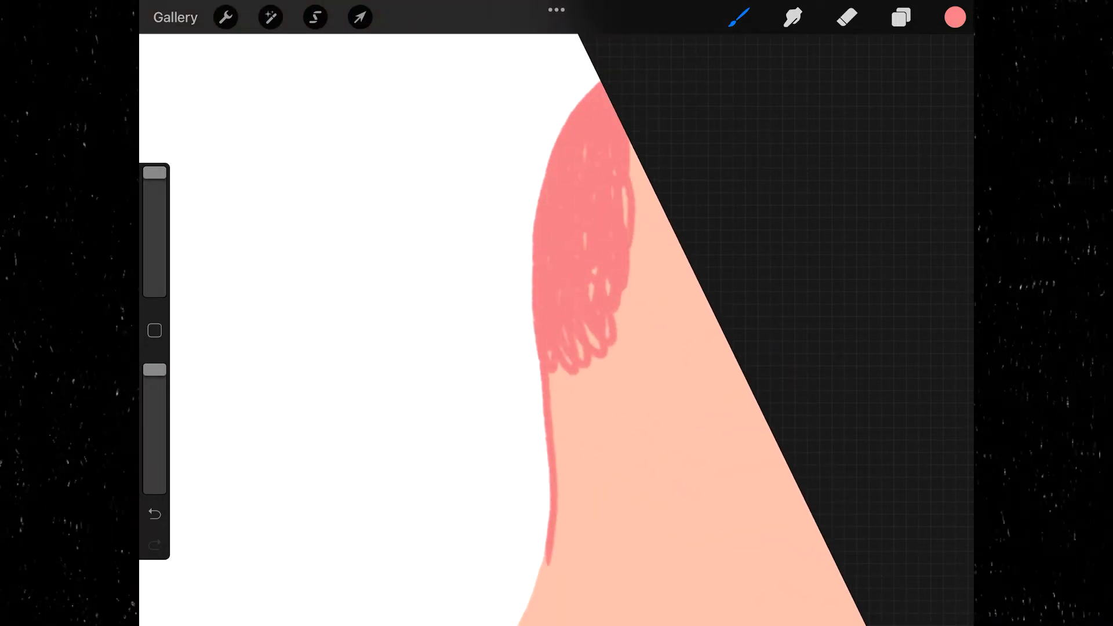
{"action": "left_click_drag", "start_coordinate": [577, 531], "coordinate": [603, 389]}
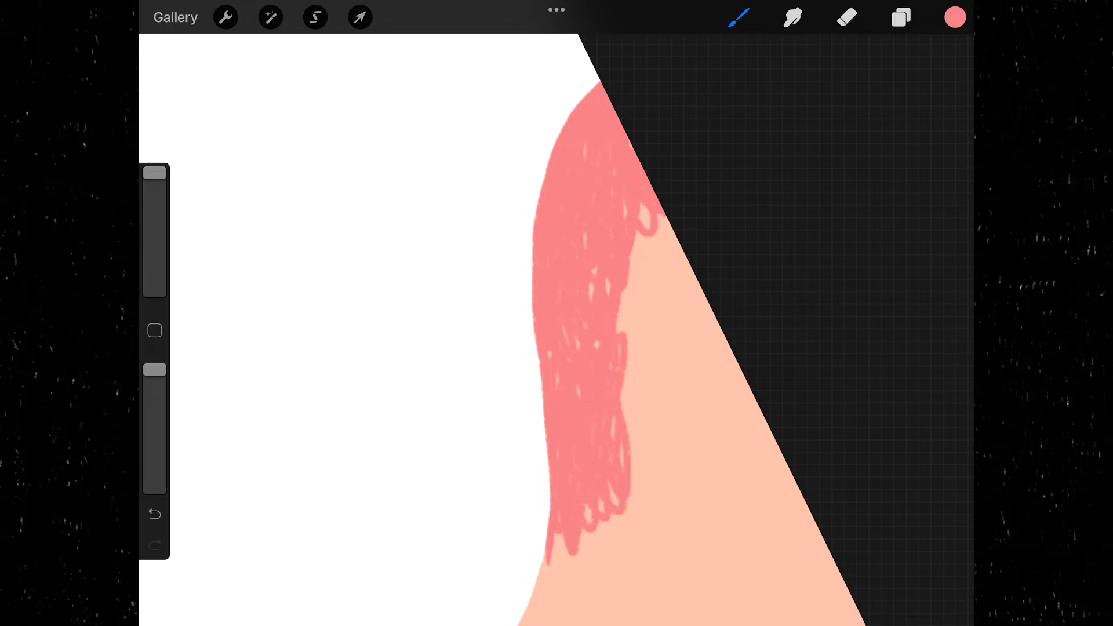
{"action": "left_click_drag", "start_coordinate": [666, 475], "coordinate": [724, 336]}
{"action": "left_click_drag", "start_coordinate": [632, 336], "coordinate": [690, 232]}
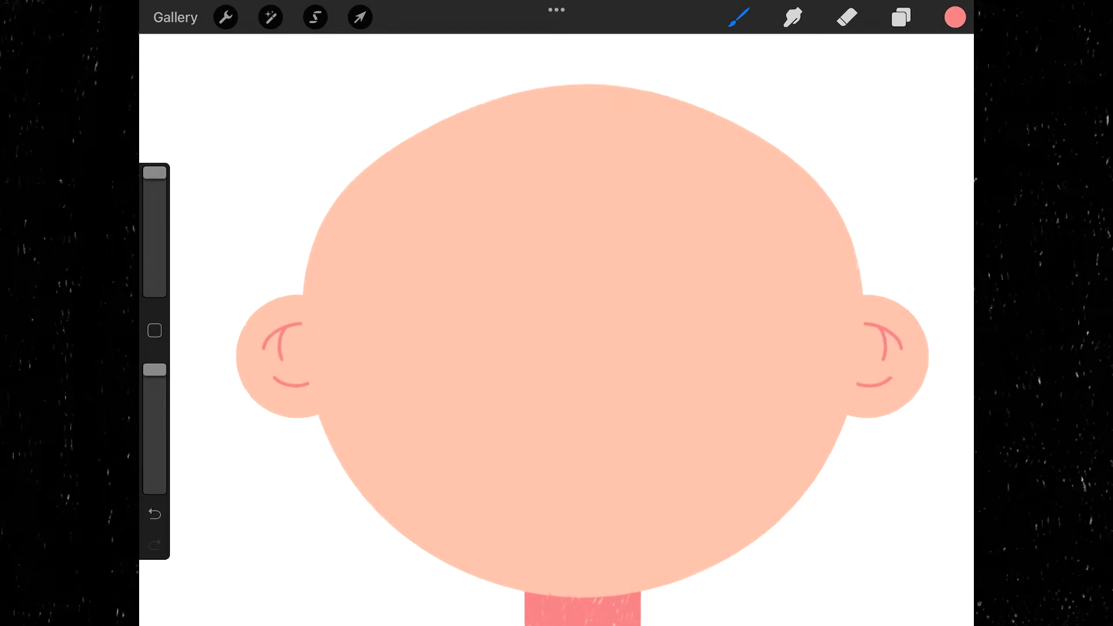
{"action": "left_click", "coordinate": [955, 17]}
Step: Sketch orange eye guides: a circle, a diagonal line, and a smaller inner circle
{"action": "left_click", "coordinate": [721, 500]}
{"action": "left_click", "coordinate": [738, 16]}
{"action": "left_click", "coordinate": [901, 17]}
{"action": "left_click_drag", "start_coordinate": [759, 262], "coordinate": [811, 400]}
{"action": "left_click_drag", "start_coordinate": [643, 430], "coordinate": [824, 268]}
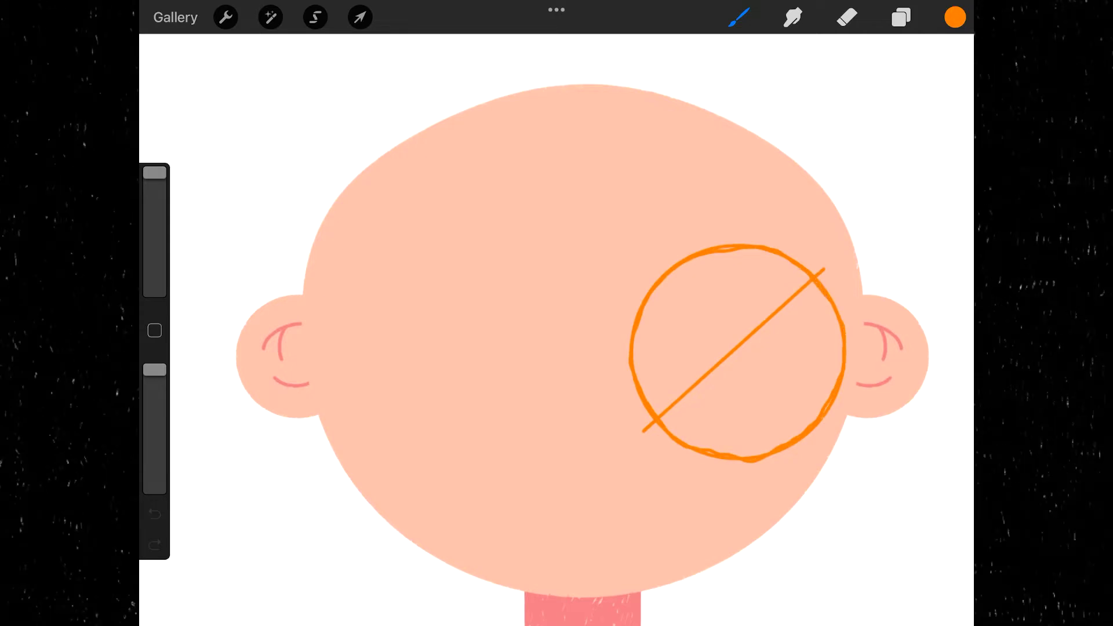
{"action": "mouse_move", "coordinate": [753, 276]}
{"action": "left_mouse_down"}
{"action": "mouse_move", "coordinate": [786, 290]}
{"action": "mouse_move", "coordinate": [742, 278]}
{"action": "left_mouse_up"}
{"action": "scroll", "coordinate": [713, 342], "scroll_direction": "up", "scroll_amount": 3}
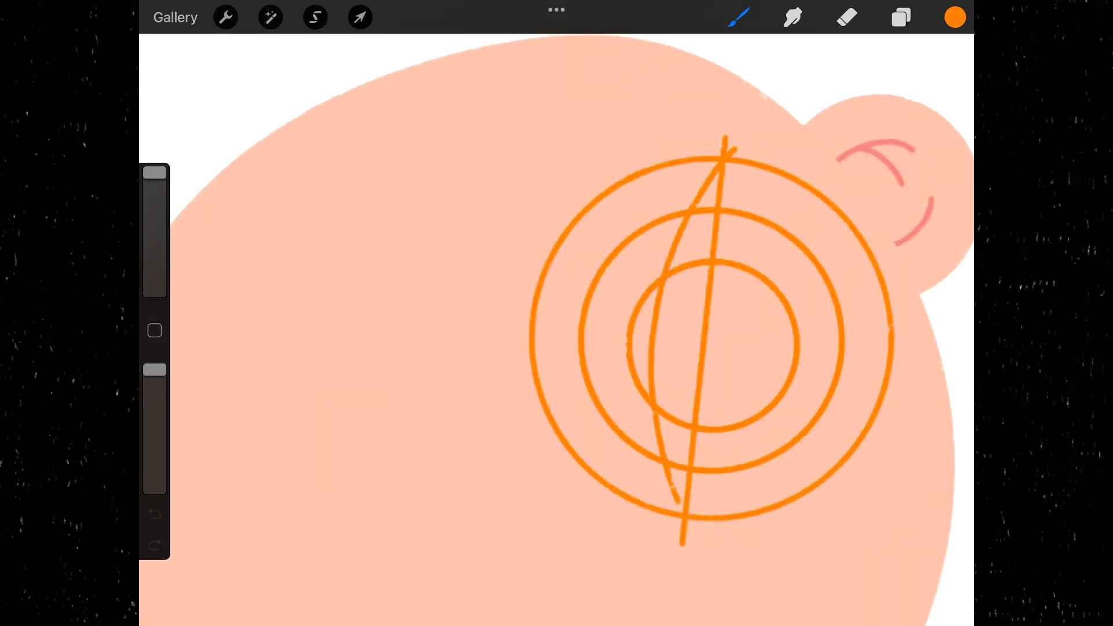
Step: In dark navy, draw the upper lid, lower eye outline, inner curve, and iris circle
{"action": "left_click", "coordinate": [900, 17]}
{"action": "left_click", "coordinate": [954, 18]}
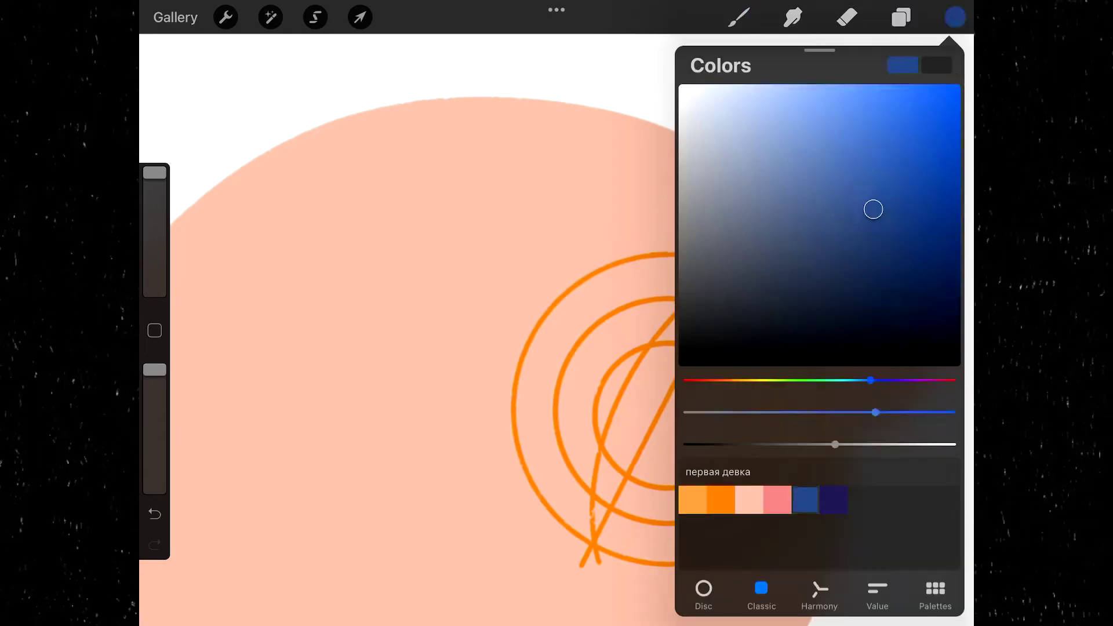
{"action": "left_click", "coordinate": [833, 497]}
{"action": "left_click", "coordinate": [739, 18]}
{"action": "left_click_drag", "start_coordinate": [719, 168], "coordinate": [665, 257]}
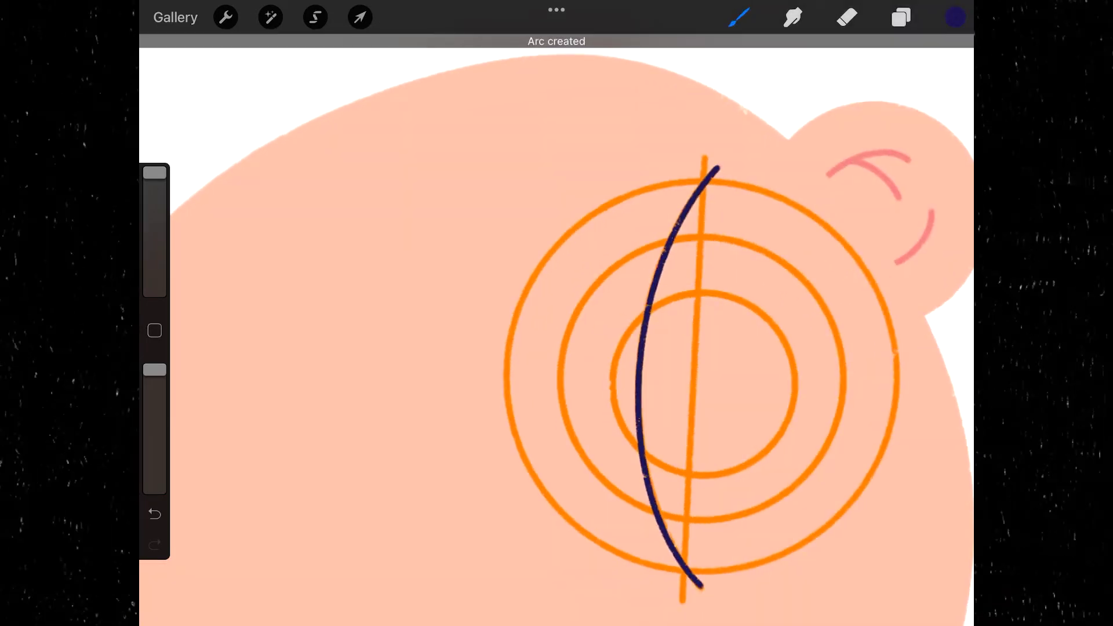
{"action": "left_click_drag", "start_coordinate": [424, 458], "coordinate": [615, 523]}
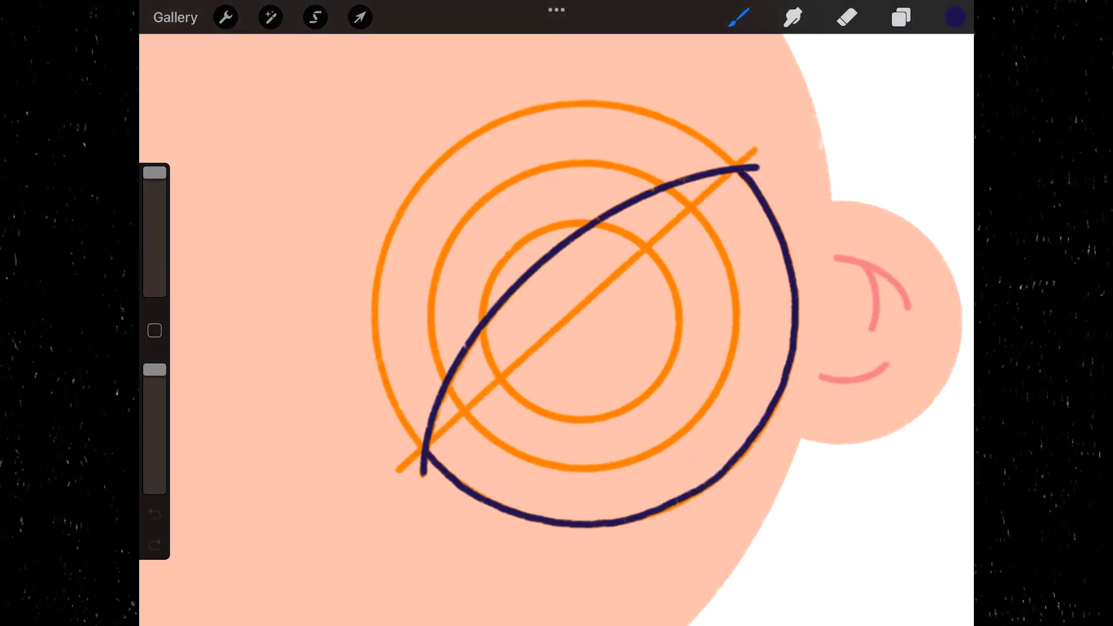
{"action": "left_click_drag", "start_coordinate": [447, 379], "coordinate": [677, 440]}
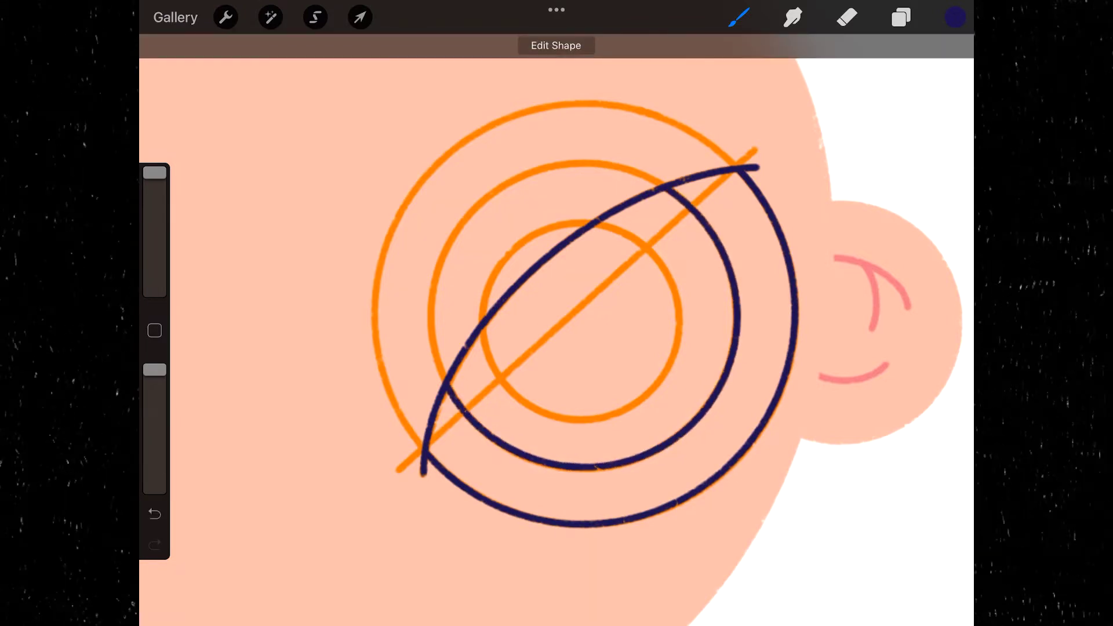
{"action": "left_click_drag", "start_coordinate": [481, 327], "coordinate": [525, 400]}
Step: Switch to pink and begin shading the eyelid
{"action": "left_click", "coordinate": [901, 17]}
{"action": "left_click", "coordinate": [956, 18]}
{"action": "left_click", "coordinate": [773, 499]}
{"action": "left_click", "coordinate": [956, 17]}
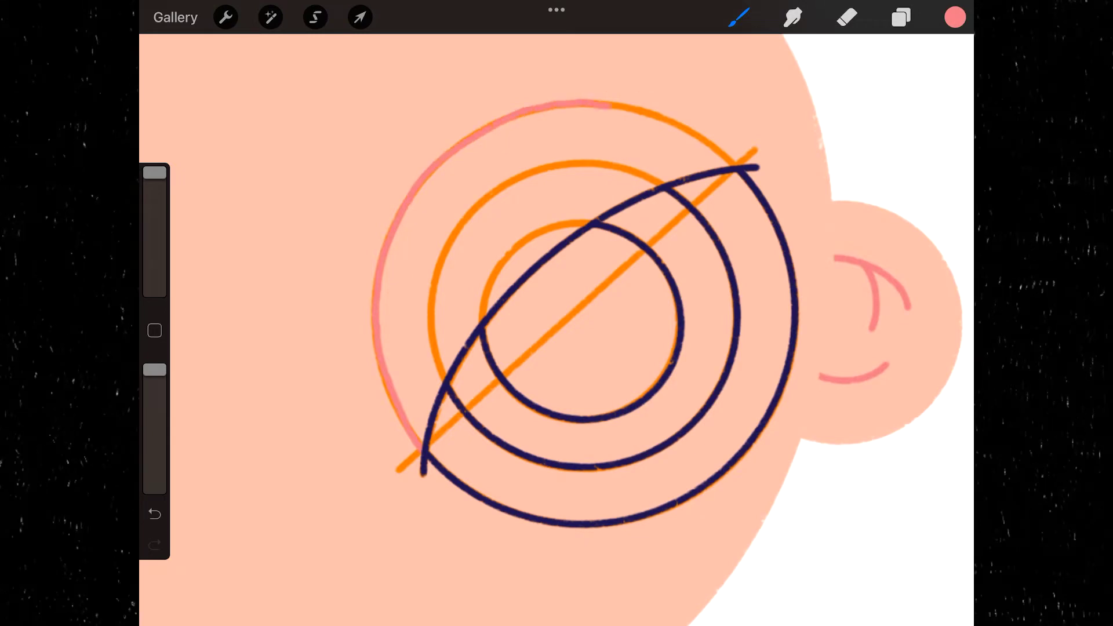
{"action": "scroll", "coordinate": [556, 324], "scroll_direction": "up", "scroll_amount": 5}
{"action": "left_click_drag", "start_coordinate": [638, 133], "coordinate": [574, 278]}
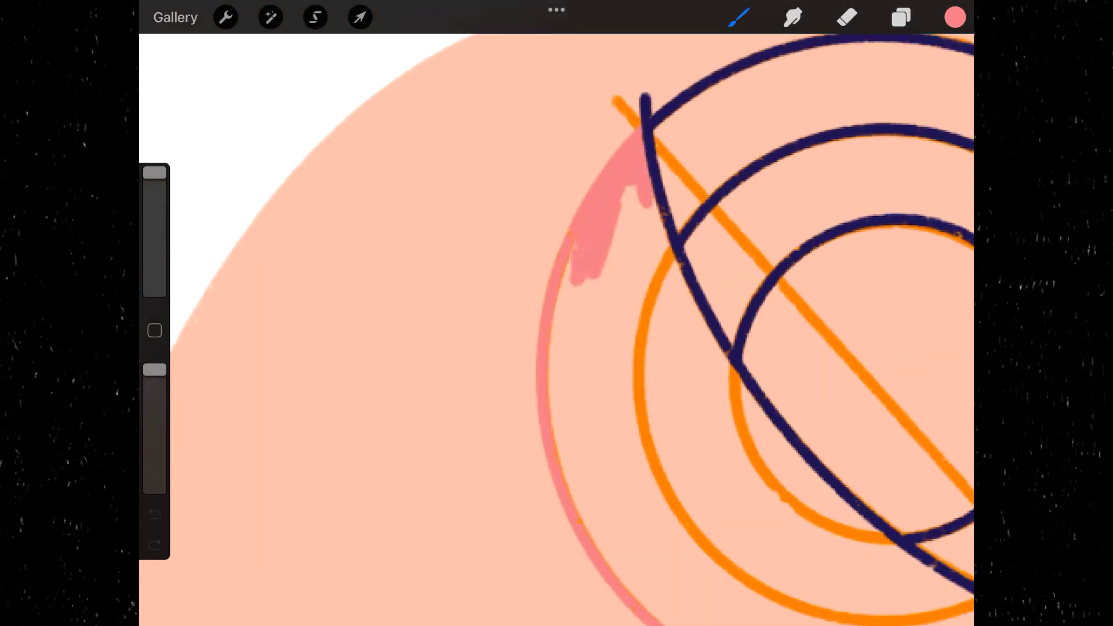
Step: Shade the upper eyelid with pink strokes, extending along its left side
{"action": "left_click_drag", "start_coordinate": [655, 209], "coordinate": [655, 319]}
{"action": "left_click_drag", "start_coordinate": [574, 255], "coordinate": [556, 411]}
{"action": "left_click_drag", "start_coordinate": [574, 347], "coordinate": [713, 348]}
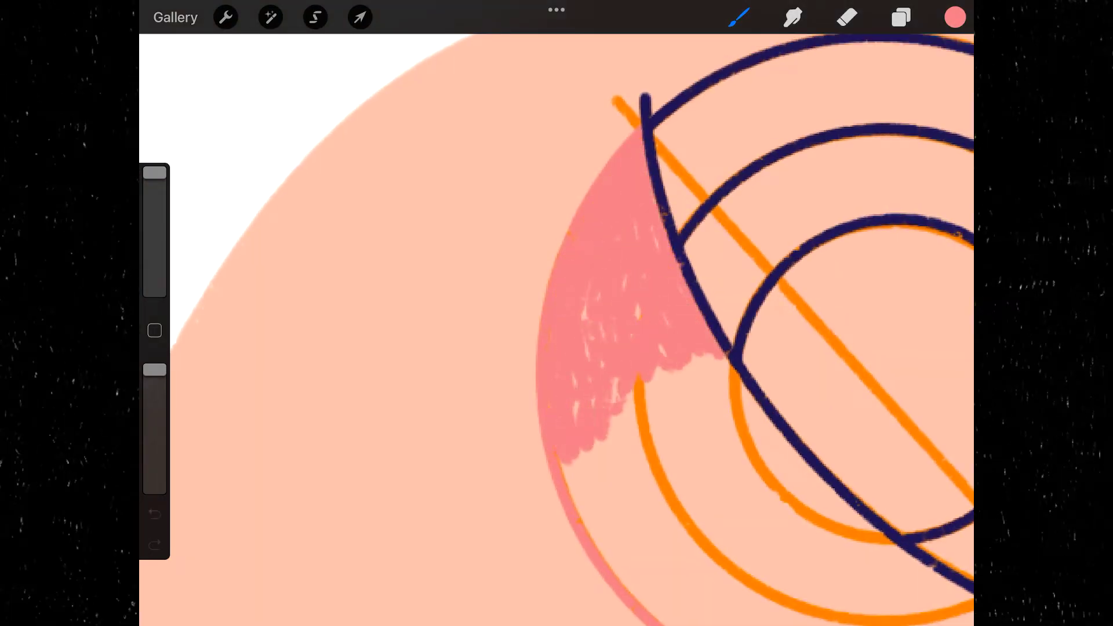
{"action": "scroll", "coordinate": [556, 324], "scroll_direction": "down", "scroll_amount": 3}
{"action": "left_click_drag", "start_coordinate": [429, 359], "coordinate": [522, 325]}
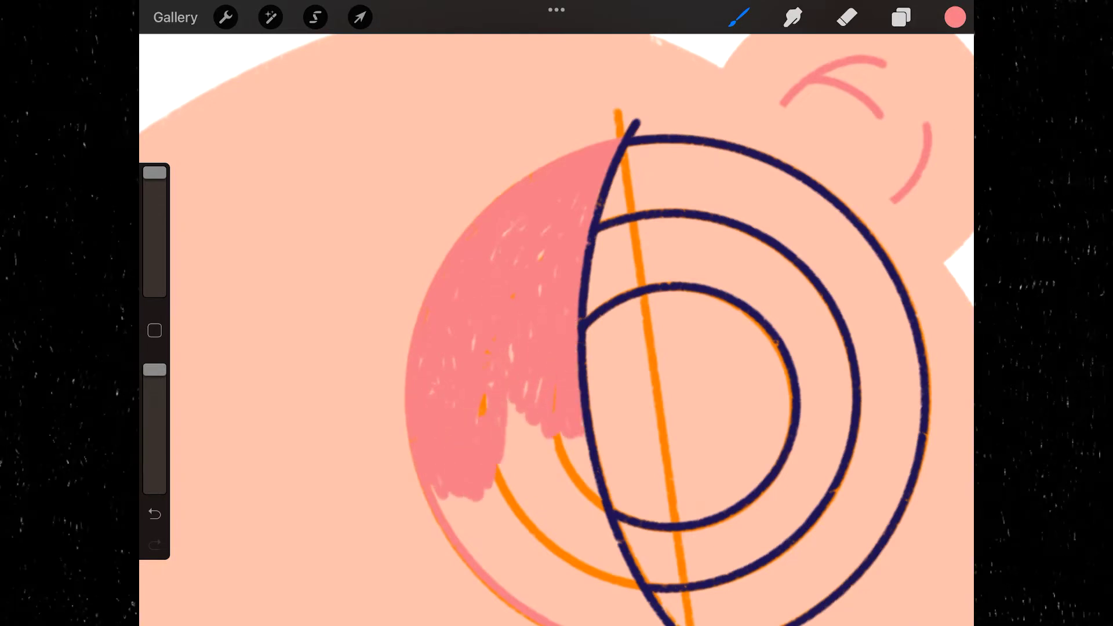
Step: Paint pink across the lower eyelid area and fill the remaining gaps
{"action": "scroll", "coordinate": [557, 325], "scroll_direction": "down", "scroll_amount": 2}
{"action": "left_click_drag", "start_coordinate": [493, 295], "coordinate": [435, 400]}
{"action": "left_click_drag", "start_coordinate": [475, 336], "coordinate": [522, 469]}
{"action": "left_click_drag", "start_coordinate": [504, 359], "coordinate": [388, 440]}
{"action": "left_click_drag", "start_coordinate": [365, 366], "coordinate": [464, 490]}
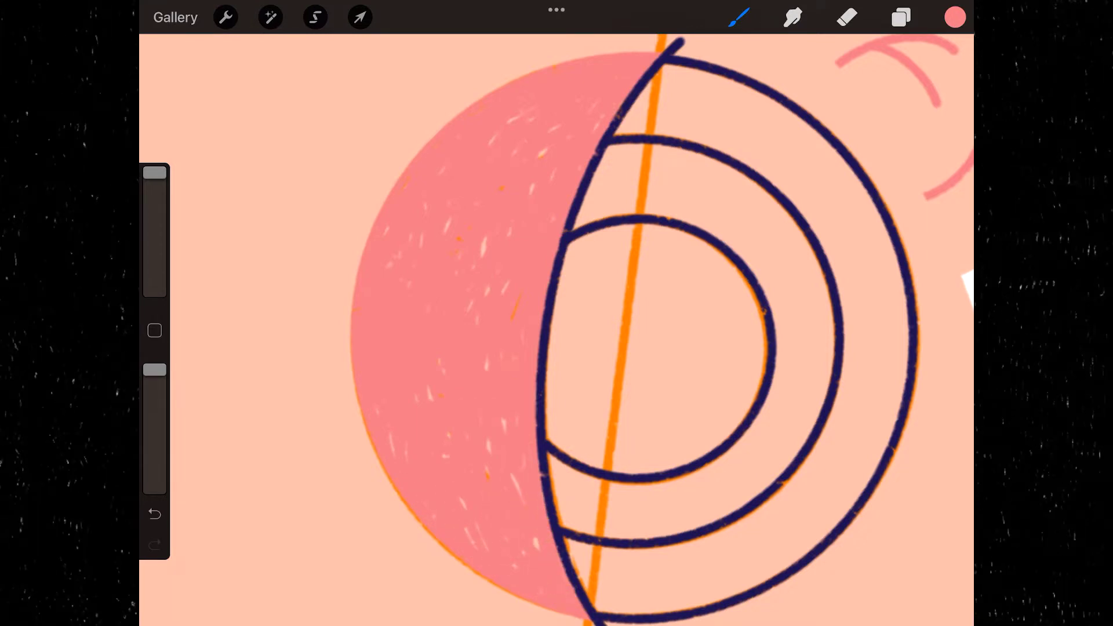
Step: Add a new layer, choose white, and ColorDrop it into the eye interior
{"action": "left_click", "coordinate": [900, 17]}
{"action": "left_click", "coordinate": [955, 16]}
{"action": "left_click", "coordinate": [688, 87]}
{"action": "left_click", "coordinate": [901, 17]}
{"action": "left_click", "coordinate": [934, 71]}
{"action": "left_click", "coordinate": [901, 17]}
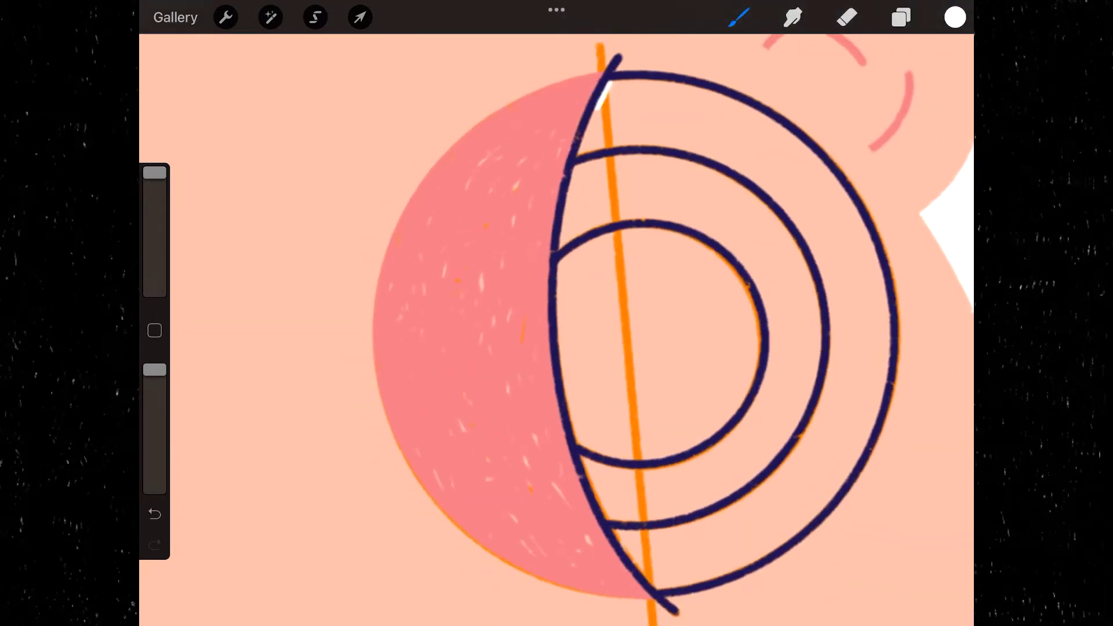
{"action": "scroll", "coordinate": [557, 325], "scroll_direction": "down", "scroll_amount": 2}
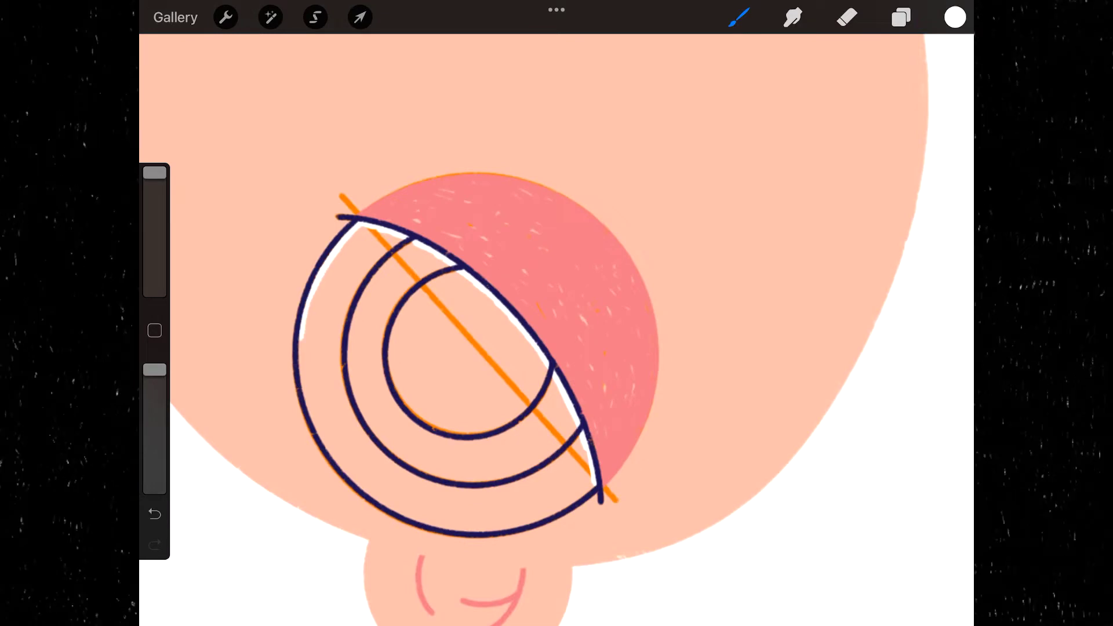
{"action": "scroll", "coordinate": [557, 325], "scroll_direction": "down", "scroll_amount": 2}
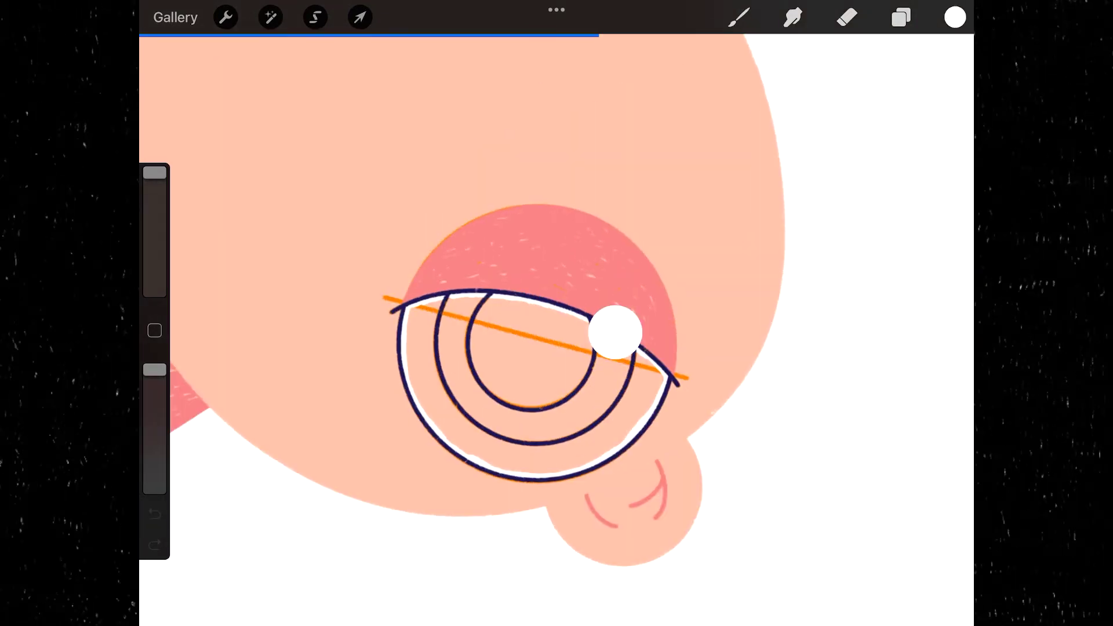
{"action": "left_click_drag", "start_coordinate": [955, 17], "coordinate": [614, 330]}
{"action": "left_click", "coordinate": [955, 16]}
Step: Pick blue and paint the upper part of the iris ring
{"action": "left_click", "coordinate": [805, 500]}
{"action": "scroll", "coordinate": [557, 324], "scroll_direction": "up", "scroll_amount": 2}
{"action": "left_click_drag", "start_coordinate": [522, 313], "coordinate": [481, 418]}
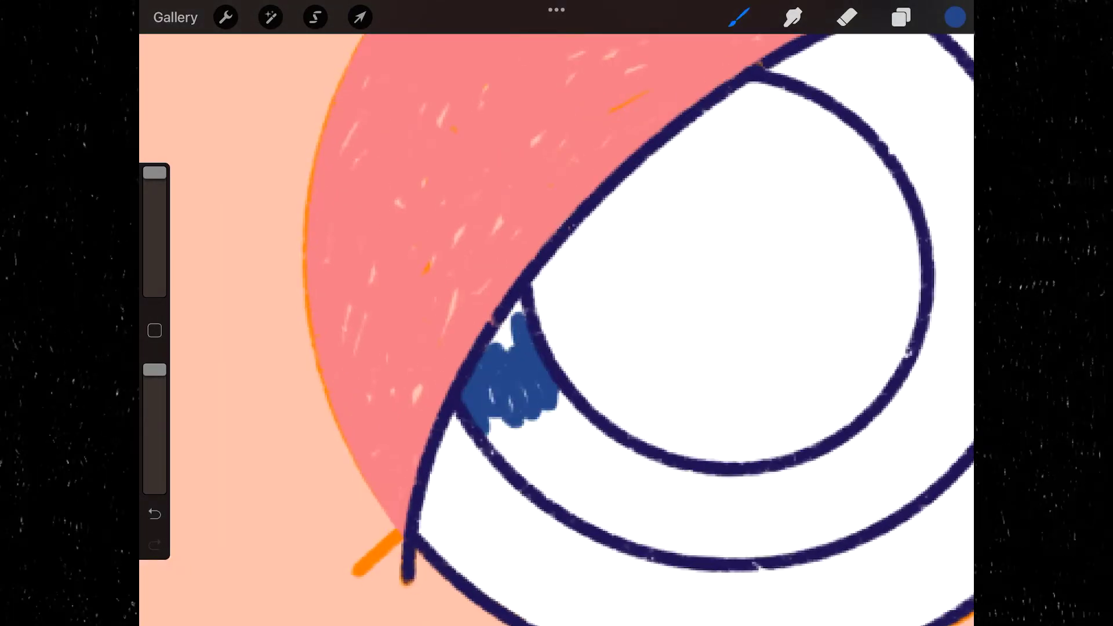
{"action": "scroll", "coordinate": [556, 325], "scroll_direction": "down", "scroll_amount": 2}
{"action": "left_click_drag", "start_coordinate": [440, 284], "coordinate": [464, 400]}
{"action": "left_click_drag", "start_coordinate": [463, 440], "coordinate": [510, 551]}
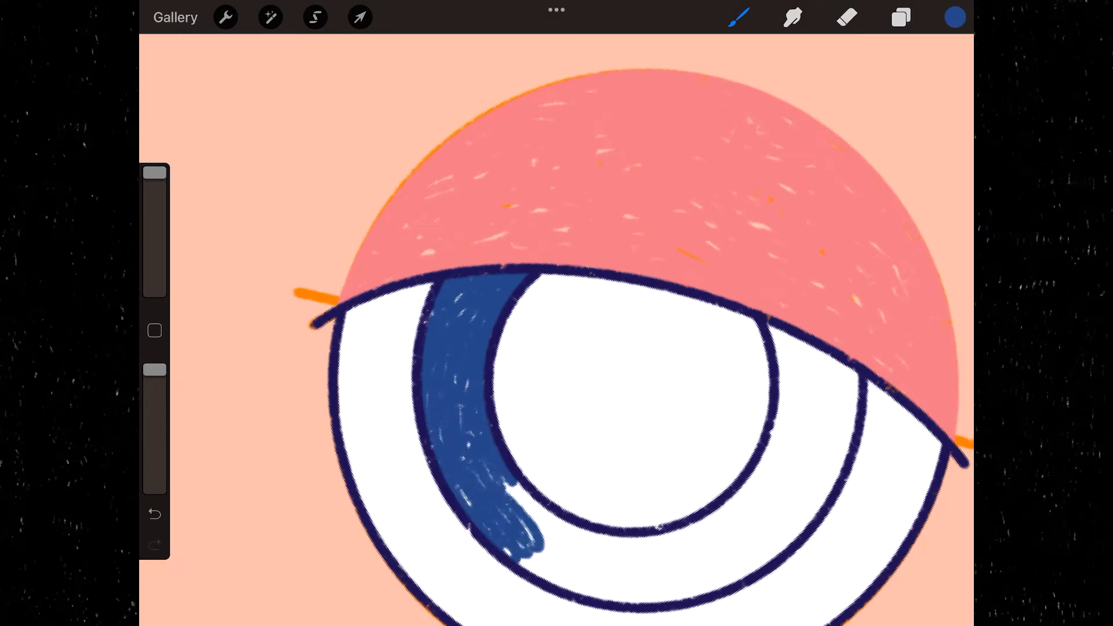
{"action": "scroll", "coordinate": [557, 324], "scroll_direction": "down", "scroll_amount": 2}
{"action": "left_click_drag", "start_coordinate": [441, 418], "coordinate": [464, 539]}
Step: Fill the lower-left part of the iris ring blue and close the last gap
{"action": "left_click_drag", "start_coordinate": [429, 492], "coordinate": [493, 574]}
{"action": "scroll", "coordinate": [556, 324], "scroll_direction": "up", "scroll_amount": 2}
{"action": "scroll", "coordinate": [557, 325], "scroll_direction": "up", "scroll_amount": 1}
{"action": "left_click_drag", "start_coordinate": [440, 411], "coordinate": [487, 522]}
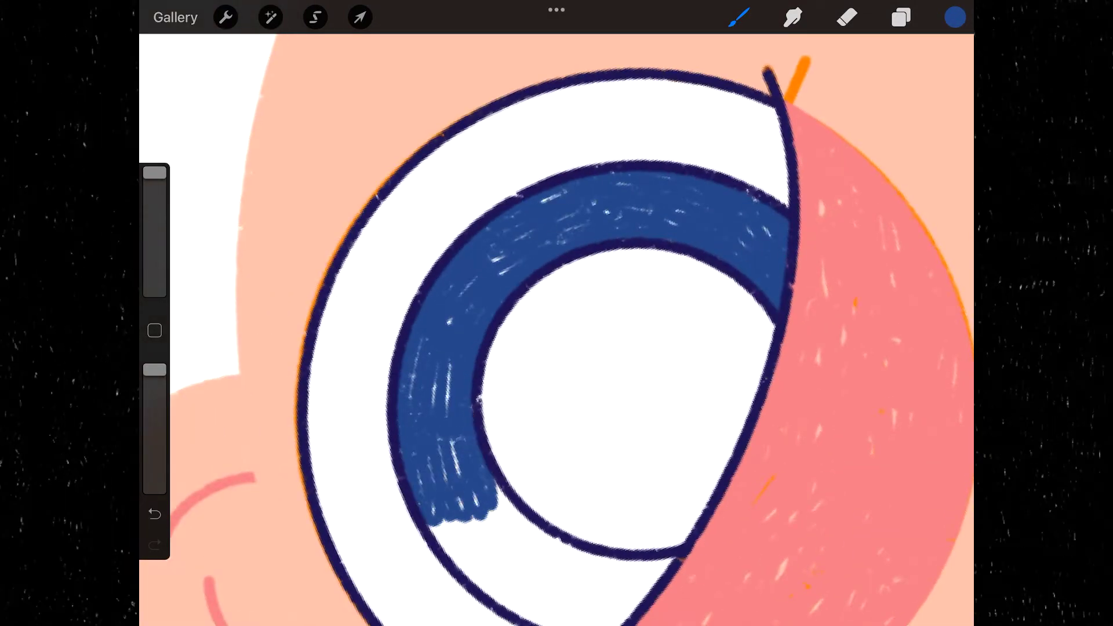
{"action": "scroll", "coordinate": [557, 325], "scroll_direction": "up", "scroll_amount": 2}
{"action": "left_click_drag", "start_coordinate": [435, 412], "coordinate": [522, 528]}
{"action": "left_click_drag", "start_coordinate": [493, 394], "coordinate": [573, 579]}
{"action": "mouse_move", "coordinate": [458, 522]}
{"action": "left_mouse_down"}
{"action": "mouse_move", "coordinate": [568, 585]}
{"action": "mouse_move", "coordinate": [539, 614]}
{"action": "left_mouse_up"}
{"action": "scroll", "coordinate": [556, 324], "scroll_direction": "down", "scroll_amount": 1}
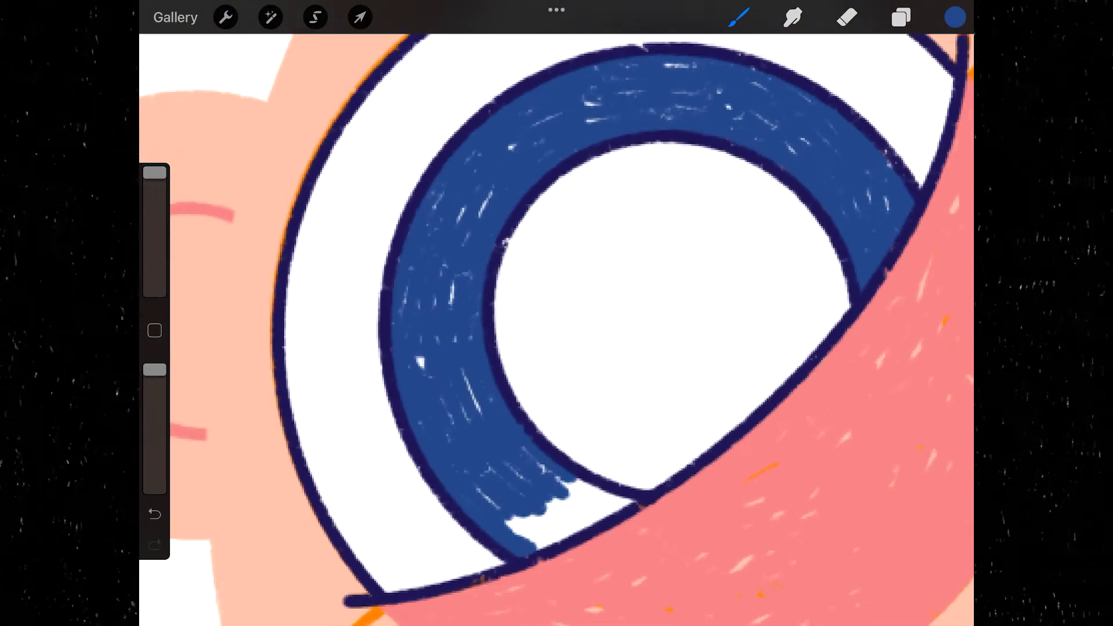
Step: Switch to dark navy and paint the pupil's left side
{"action": "left_click", "coordinate": [955, 17]}
{"action": "left_click", "coordinate": [810, 499]}
{"action": "left_click_drag", "start_coordinate": [504, 238], "coordinate": [580, 446]}
{"action": "left_click_drag", "start_coordinate": [563, 377], "coordinate": [644, 481]}
{"action": "scroll", "coordinate": [556, 324], "scroll_direction": "up", "scroll_amount": 1}
{"action": "scroll", "coordinate": [557, 325], "scroll_direction": "down", "scroll_amount": 1}
{"action": "left_click_drag", "start_coordinate": [481, 128], "coordinate": [498, 325]}
{"action": "left_click_drag", "start_coordinate": [481, 232], "coordinate": [638, 452]}
{"action": "left_click_drag", "start_coordinate": [551, 208], "coordinate": [655, 441]}
{"action": "left_click_drag", "start_coordinate": [492, 145], "coordinate": [579, 290]}
Step: Fill the rest of the pupil navy, covering all remaining white
{"action": "scroll", "coordinate": [556, 324], "scroll_direction": "up", "scroll_amount": 1}
{"action": "left_click_drag", "start_coordinate": [493, 110], "coordinate": [574, 295]}
{"action": "left_click_drag", "start_coordinate": [516, 180], "coordinate": [614, 493]}
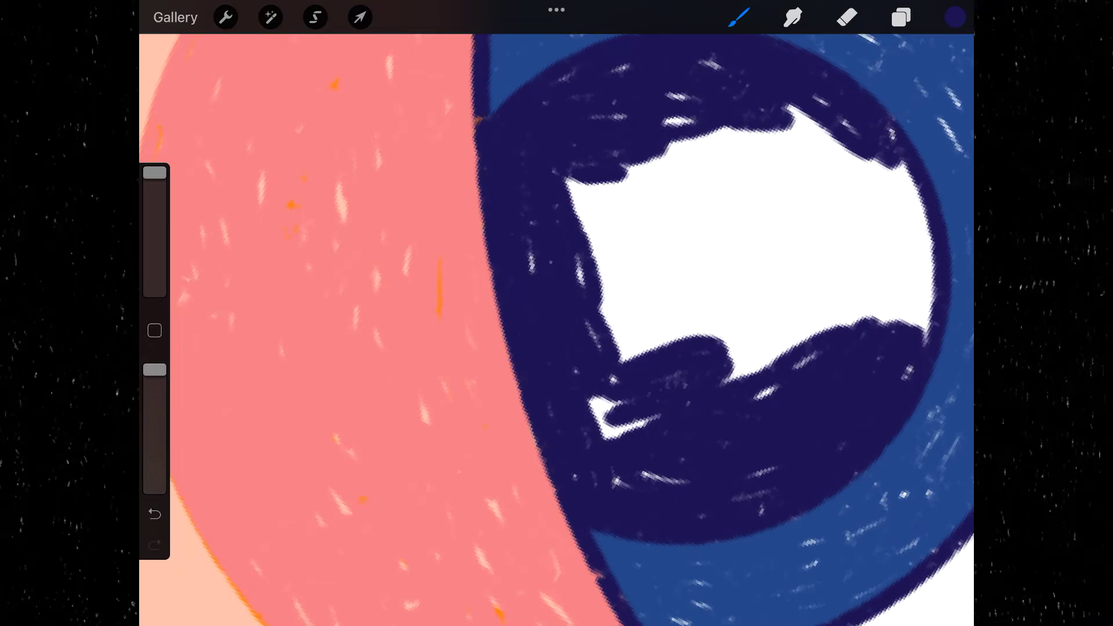
{"action": "scroll", "coordinate": [557, 324], "scroll_direction": "down", "scroll_amount": 1}
{"action": "left_click_drag", "start_coordinate": [510, 255], "coordinate": [615, 348]}
{"action": "scroll", "coordinate": [556, 325], "scroll_direction": "down", "scroll_amount": 1}
{"action": "left_click_drag", "start_coordinate": [510, 400], "coordinate": [579, 464]}
{"action": "left_click_drag", "start_coordinate": [571, 406], "coordinate": [612, 473]}
{"action": "scroll", "coordinate": [556, 325], "scroll_direction": "up", "scroll_amount": 1}
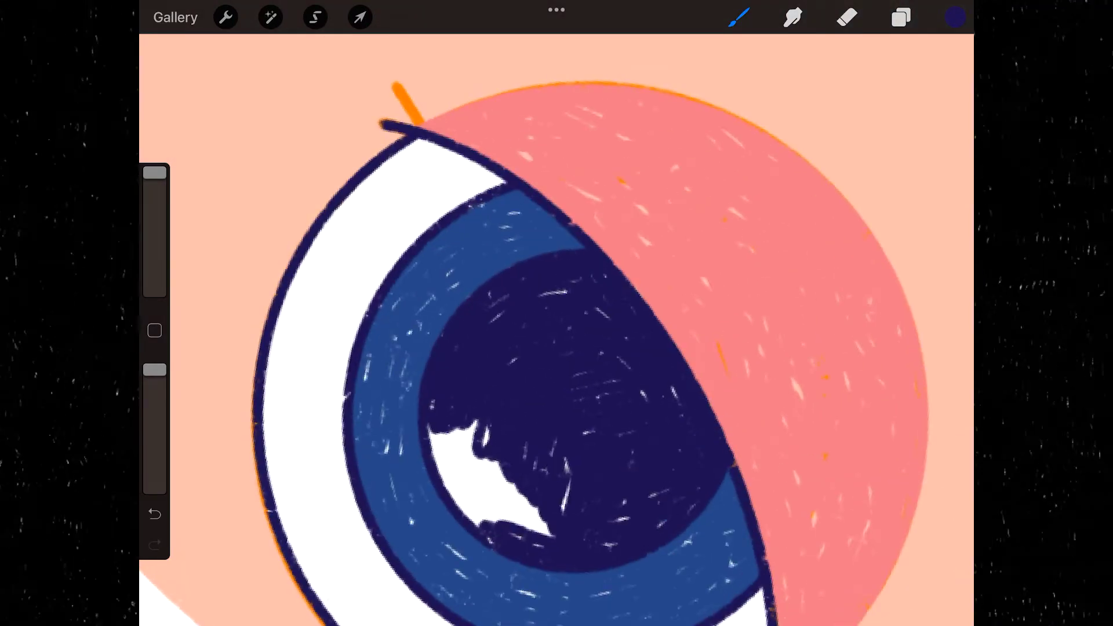
{"action": "scroll", "coordinate": [556, 325], "scroll_direction": "down", "scroll_amount": 1}
{"action": "scroll", "coordinate": [556, 324], "scroll_direction": "down", "scroll_amount": 1}
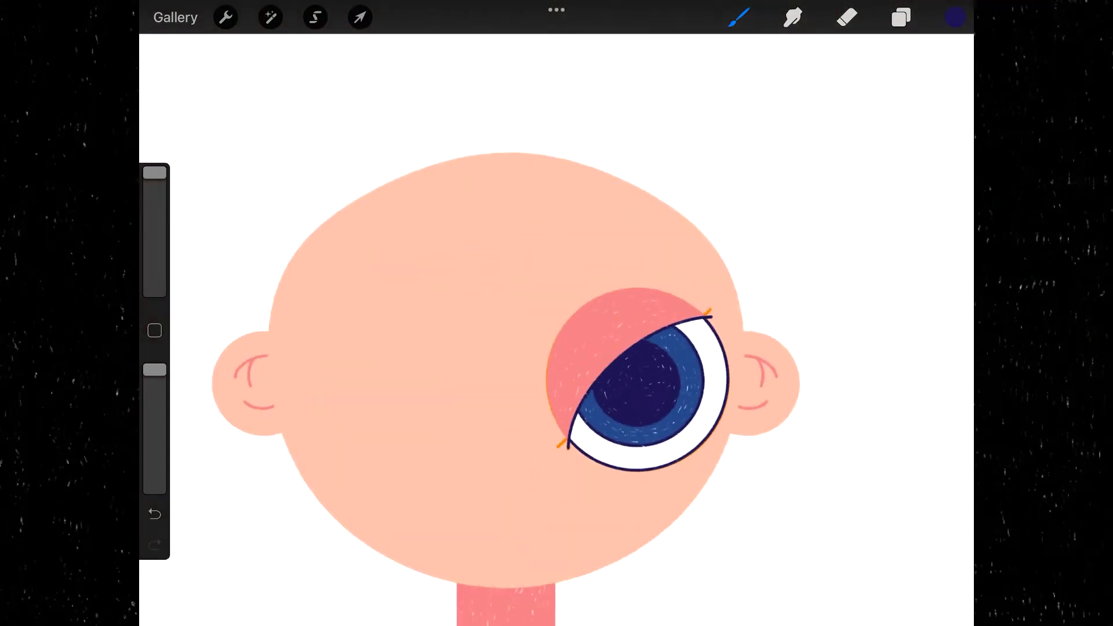
{"action": "left_click", "coordinate": [901, 16]}
Step: Soften the pink eyelid's edge with peach skin-colour strokes, undoing one stroke
{"action": "left_click", "coordinate": [954, 16]}
{"action": "left_click", "coordinate": [740, 497]}
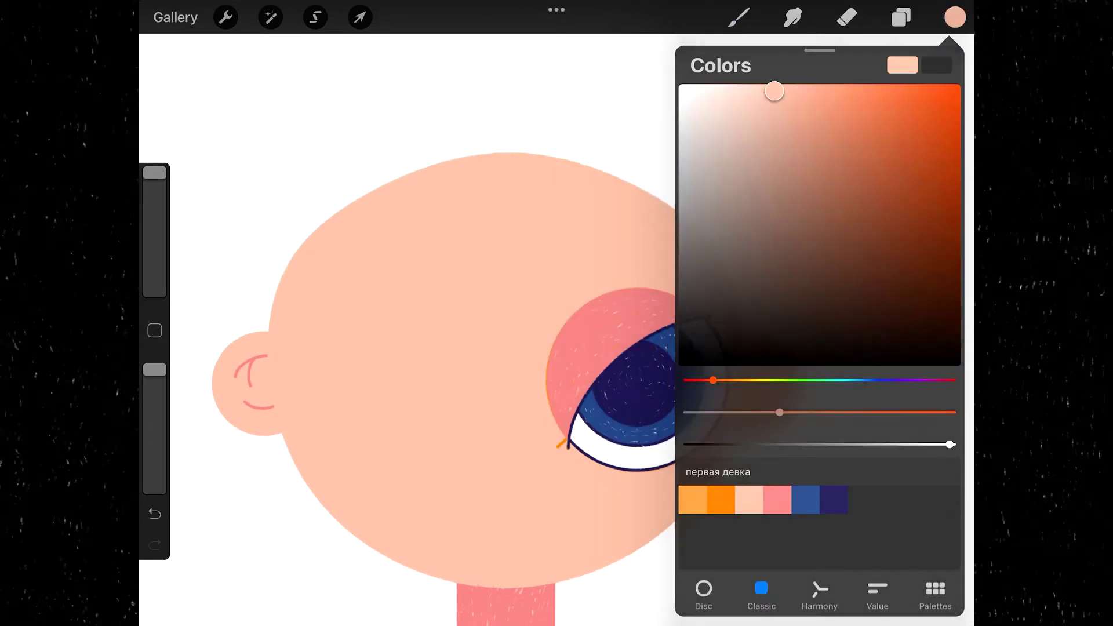
{"action": "left_click", "coordinate": [739, 17]}
{"action": "scroll", "coordinate": [557, 324], "scroll_direction": "up", "scroll_amount": 2}
{"action": "left_click_drag", "start_coordinate": [586, 144], "coordinate": [565, 376]}
{"action": "left_click_drag", "start_coordinate": [615, 163], "coordinate": [753, 463]}
{"action": "scroll", "coordinate": [556, 325], "scroll_direction": "down", "scroll_amount": 1}
{"action": "key", "text": "ctrl+z"}
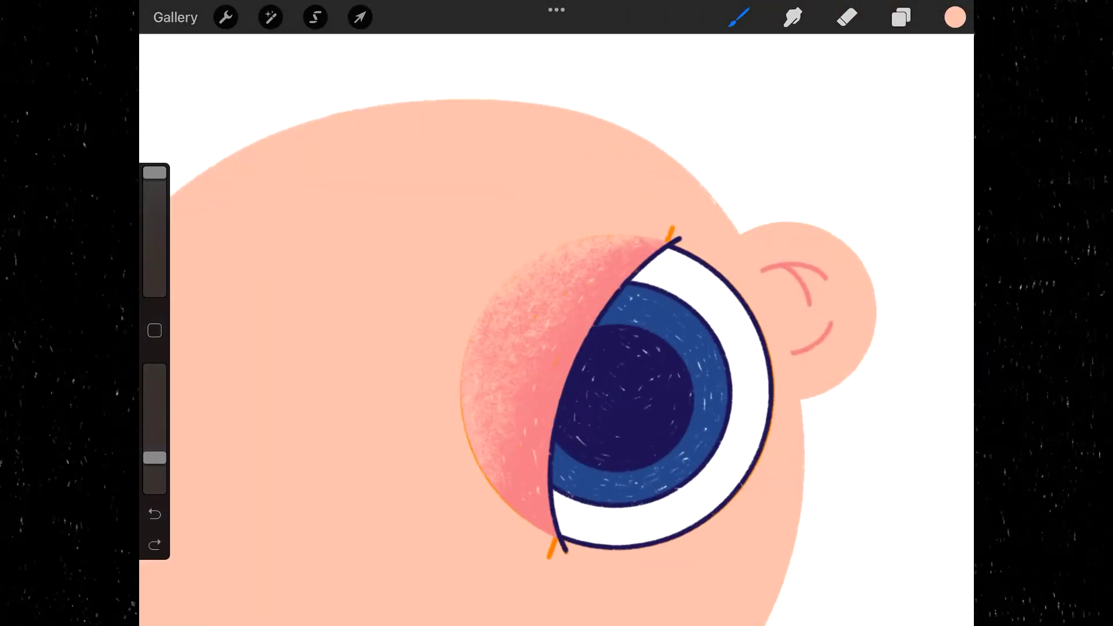
{"action": "scroll", "coordinate": [557, 325], "scroll_direction": "down", "scroll_amount": 2}
Step: Use Transform to move the eye layer across the face
{"action": "left_click", "coordinate": [900, 17]}
{"action": "scroll", "coordinate": [817, 348], "scroll_direction": "down", "scroll_amount": 3}
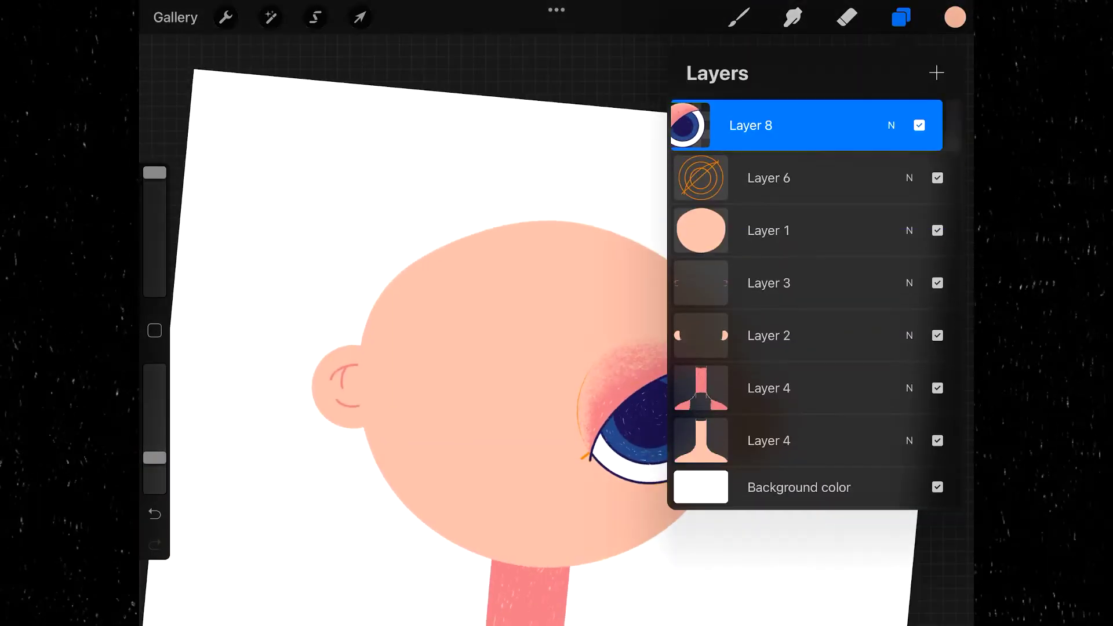
{"action": "left_click", "coordinate": [360, 17]}
{"action": "mouse_move", "coordinate": [649, 418]}
{"action": "left_mouse_down"}
{"action": "mouse_move", "coordinate": [435, 394]}
{"action": "mouse_move", "coordinate": [444, 400]}
{"action": "left_mouse_up"}
Step: Duplicate the eye layer, flip the copy horizontally, and merge both eyes
{"action": "left_click", "coordinate": [901, 16]}
{"action": "left_click_drag", "start_coordinate": [841, 177], "coordinate": [725, 178]}
{"action": "left_click", "coordinate": [863, 178]}
{"action": "left_click", "coordinate": [360, 17]}
{"action": "left_click", "coordinate": [390, 599]}
{"action": "left_click", "coordinate": [900, 16]}
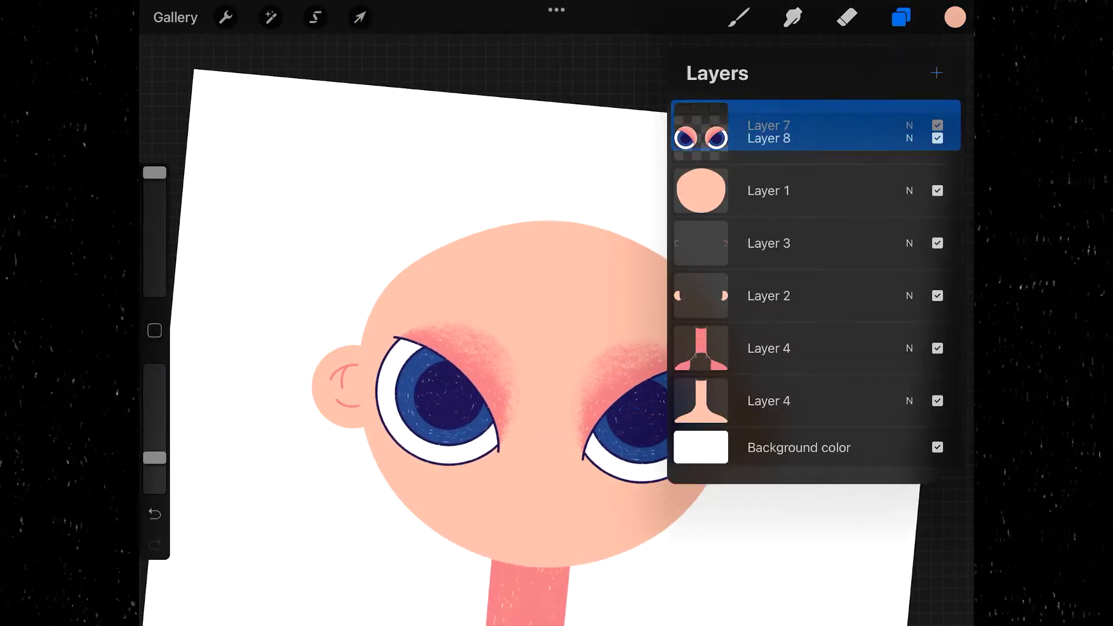
{"action": "scroll", "coordinate": [556, 348], "scroll_direction": "up", "scroll_amount": 5}
{"action": "left_click", "coordinate": [739, 17]}
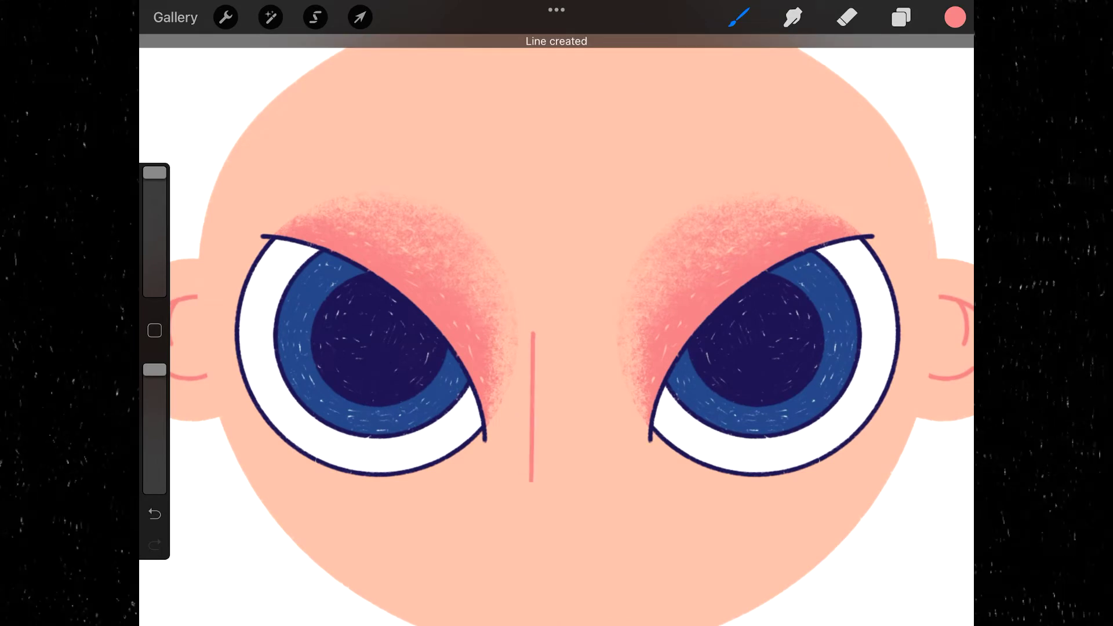
Step: Redraw the nose with two side lines and a base, then fill it pink
{"action": "key", "text": "ctrl+z"}
{"action": "left_click_drag", "start_coordinate": [524, 336], "coordinate": [518, 487]}
{"action": "left_click_drag", "start_coordinate": [607, 336], "coordinate": [607, 493]}
{"action": "scroll", "coordinate": [557, 347], "scroll_direction": "up", "scroll_amount": 5}
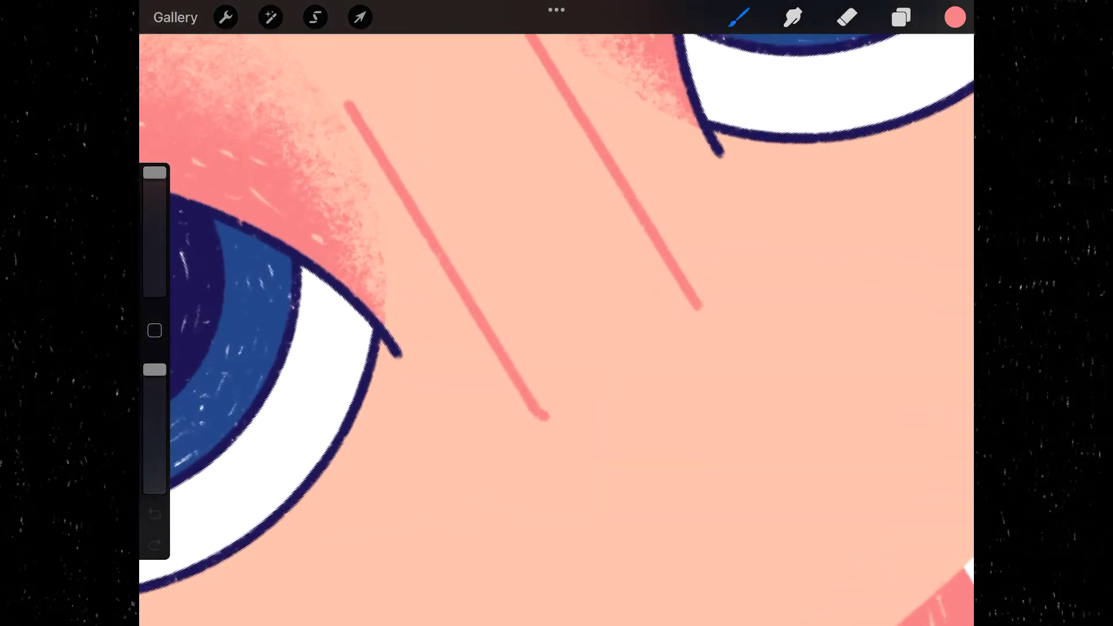
{"action": "left_click_drag", "start_coordinate": [661, 348], "coordinate": [699, 310]}
{"action": "scroll", "coordinate": [557, 313], "scroll_direction": "down", "scroll_amount": 2}
{"action": "left_click", "coordinate": [847, 17]}
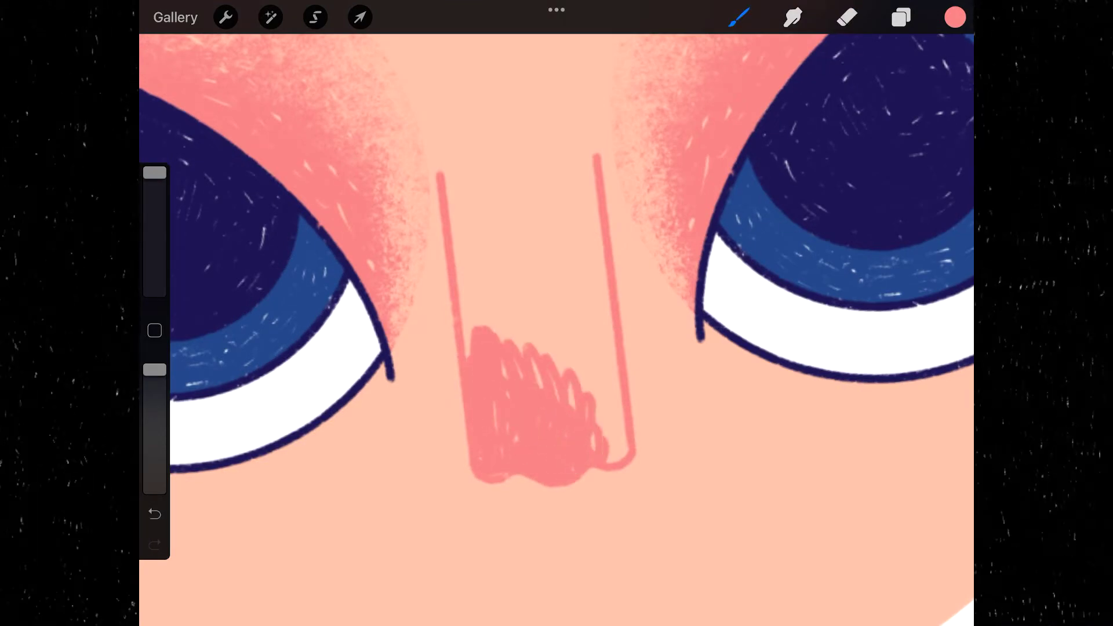
{"action": "mouse_move", "coordinate": [510, 301]}
{"action": "left_mouse_down"}
{"action": "mouse_move", "coordinate": [605, 221]}
{"action": "mouse_move", "coordinate": [458, 221]}
{"action": "mouse_move", "coordinate": [583, 157]}
{"action": "left_mouse_up"}
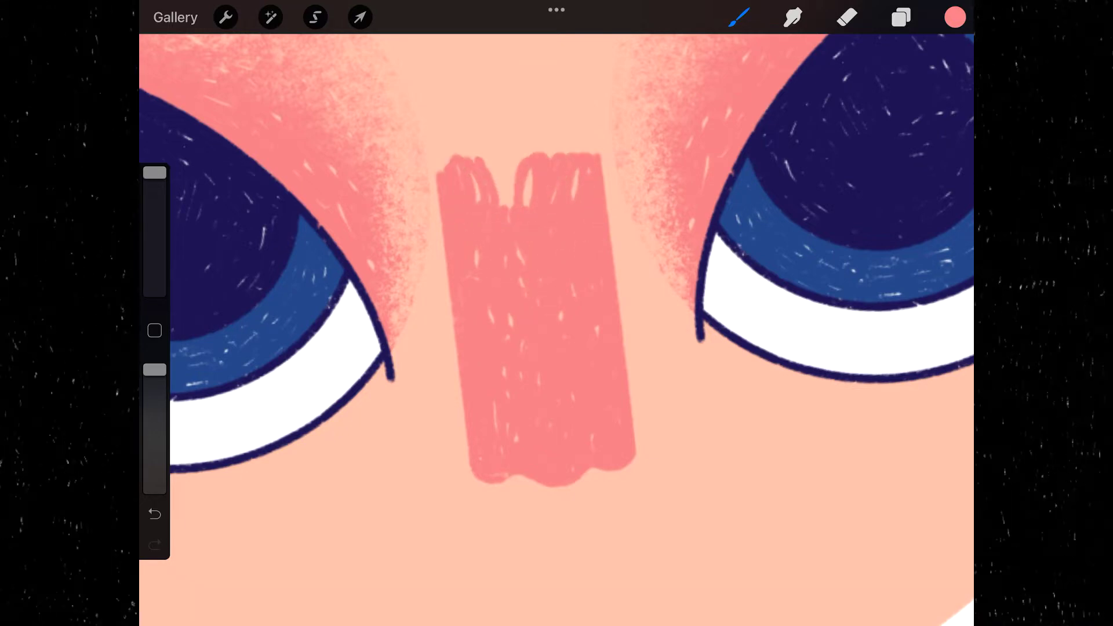
Step: On a new layer, draw two pink arcs for the lens-shaped lips and fill them
{"action": "left_click", "coordinate": [901, 18]}
{"action": "left_click", "coordinate": [933, 72]}
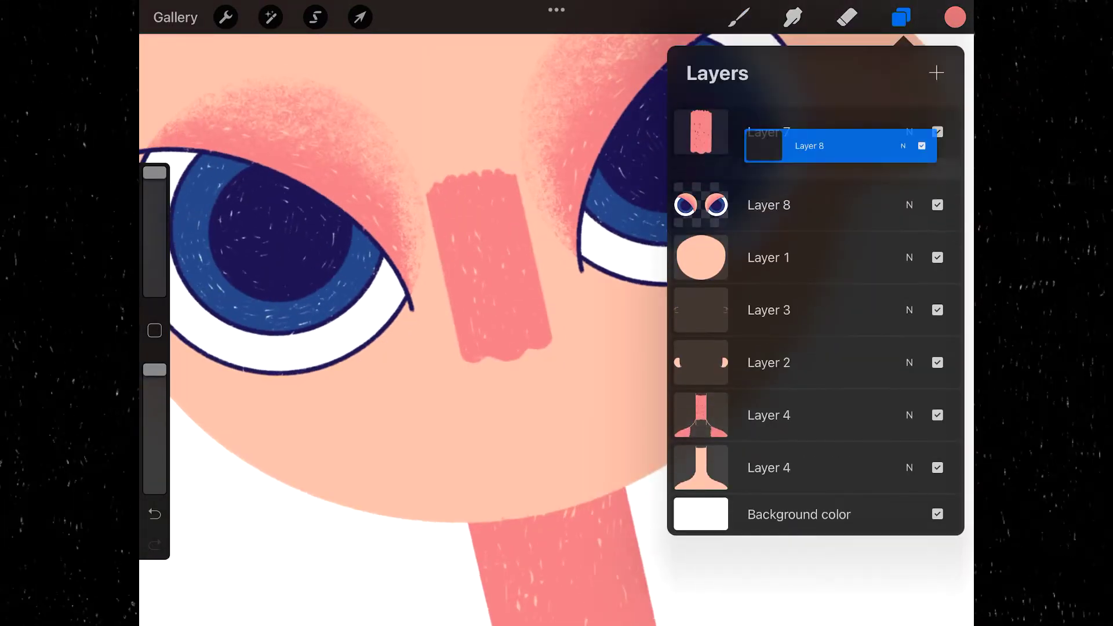
{"action": "left_click", "coordinate": [901, 17]}
{"action": "left_click_drag", "start_coordinate": [455, 313], "coordinate": [439, 541]}
{"action": "left_click_drag", "start_coordinate": [441, 347], "coordinate": [443, 519]}
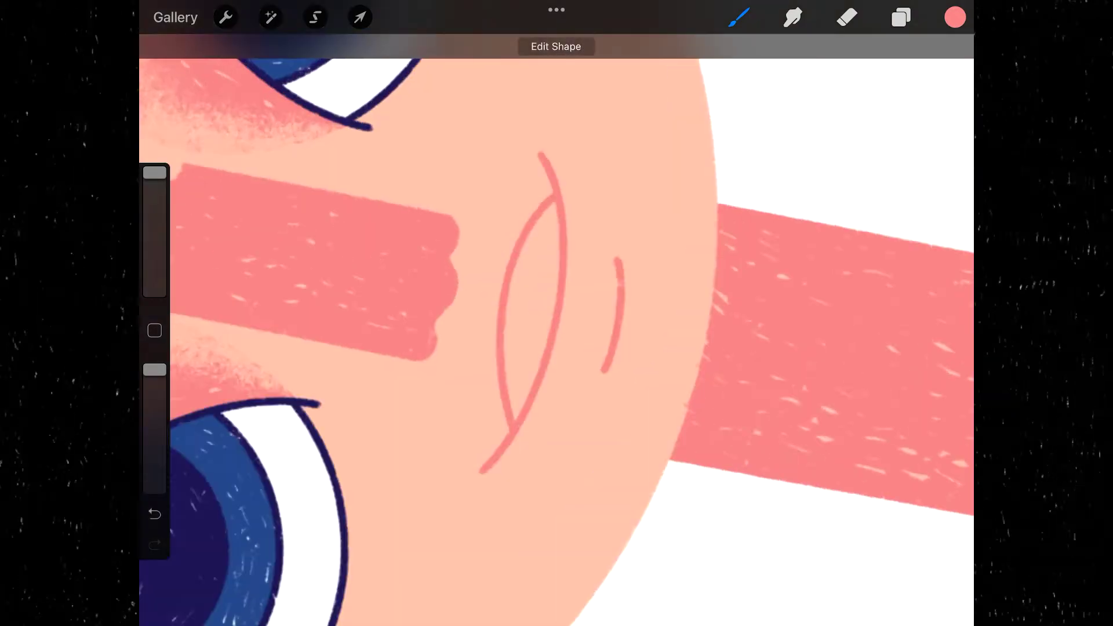
{"action": "mouse_move", "coordinate": [530, 171]}
{"action": "left_mouse_down"}
{"action": "mouse_move", "coordinate": [574, 258]}
{"action": "mouse_move", "coordinate": [589, 400]}
{"action": "left_mouse_up"}
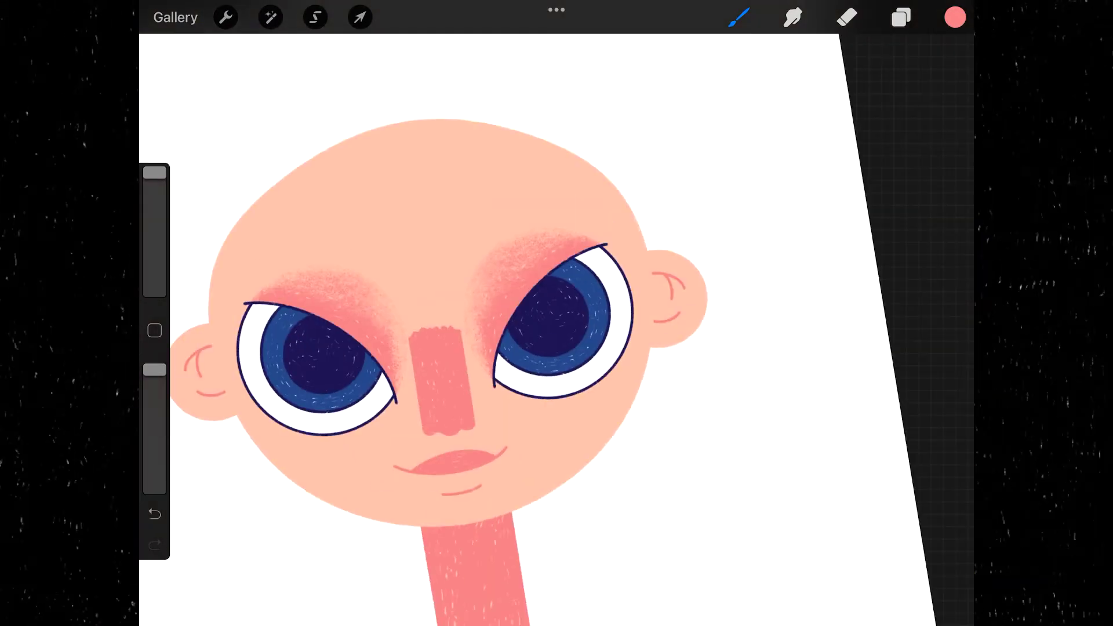
{"action": "left_click", "coordinate": [901, 18]}
Step: Draw a dark navy eyebrow outline from two lines with a closed end
{"action": "left_click", "coordinate": [954, 18]}
{"action": "left_click", "coordinate": [833, 499]}
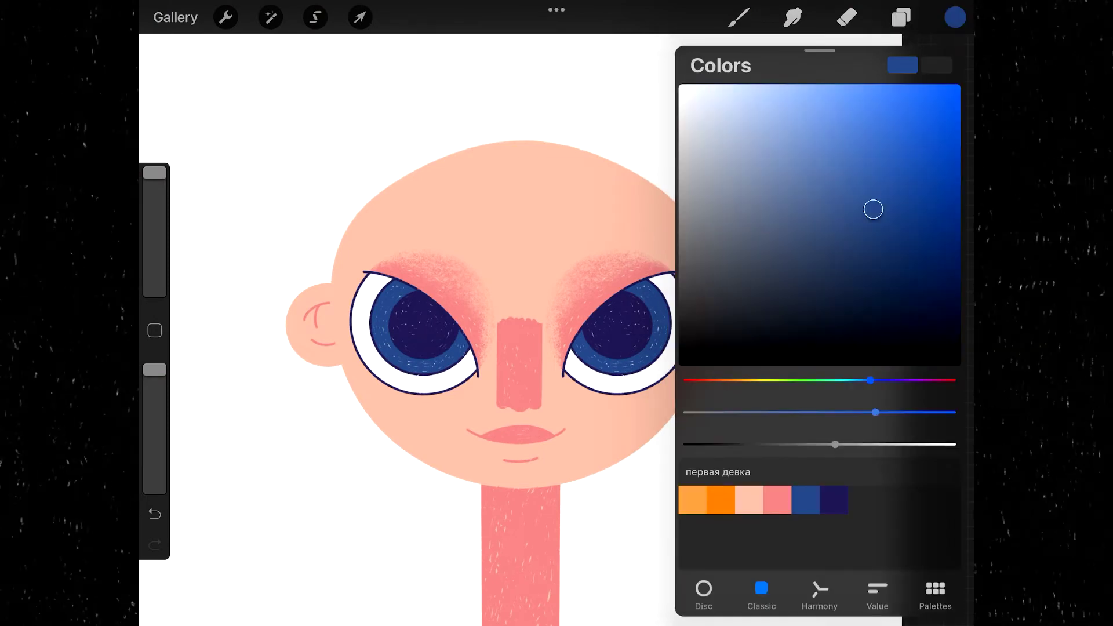
{"action": "left_click", "coordinate": [955, 17]}
{"action": "left_click_drag", "start_coordinate": [576, 234], "coordinate": [649, 235]}
{"action": "left_click_drag", "start_coordinate": [576, 214], "coordinate": [650, 214]}
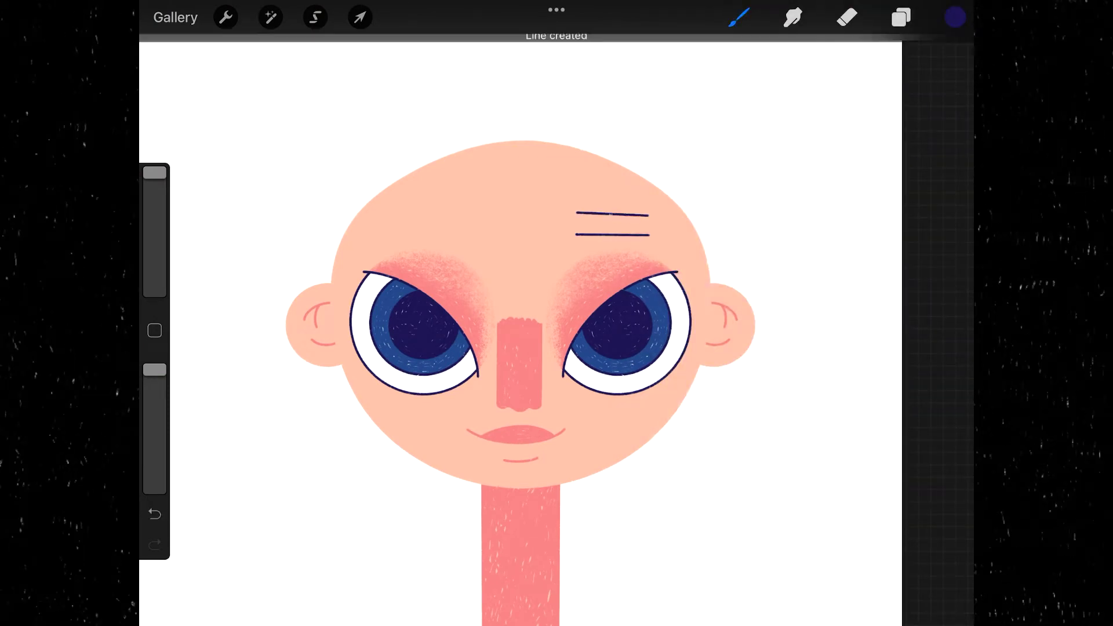
{"action": "scroll", "coordinate": [571, 198], "scroll_direction": "up", "scroll_amount": 5}
{"action": "left_click_drag", "start_coordinate": [597, 255], "coordinate": [603, 332]}
{"action": "key", "text": "ctrl+z"}
{"action": "mouse_move", "coordinate": [587, 257]}
{"action": "left_mouse_down"}
{"action": "mouse_move", "coordinate": [600, 333]}
{"action": "mouse_move", "coordinate": [592, 314]}
{"action": "left_mouse_up"}
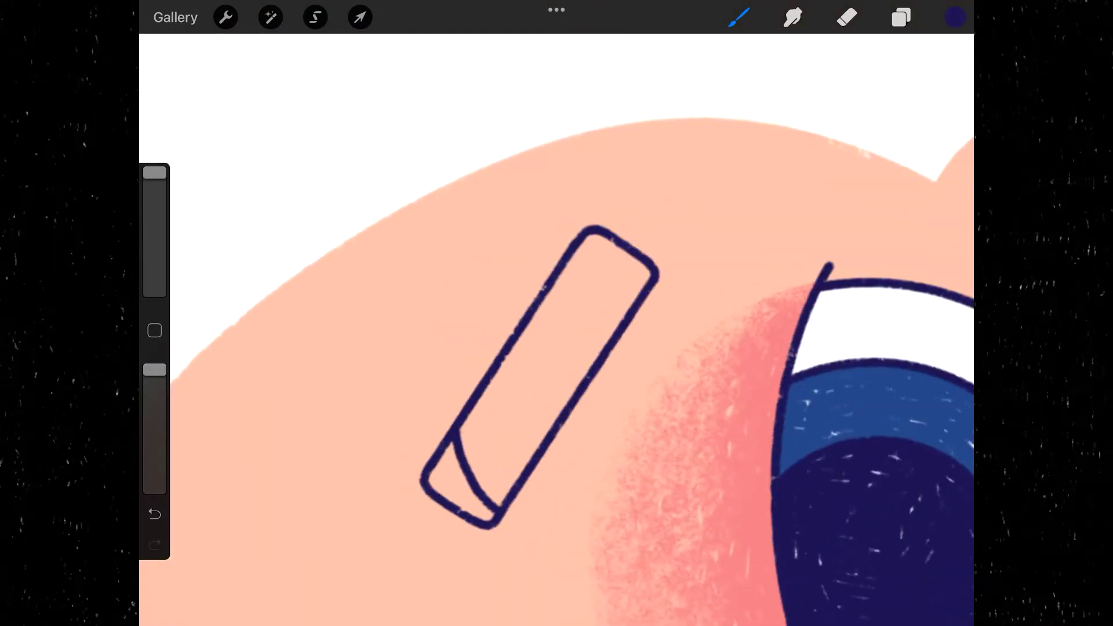
Step: Add diagonal stripes and accent marks, then fill the eyebrow medium blue
{"action": "left_click_drag", "start_coordinate": [597, 235], "coordinate": [607, 271]}
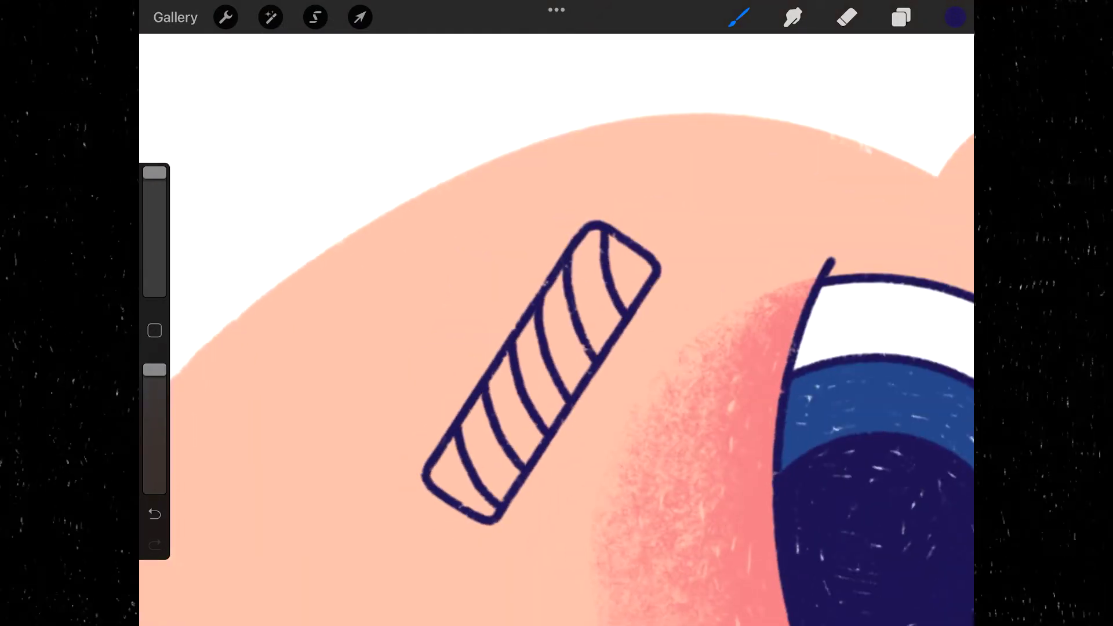
{"action": "left_click_drag", "start_coordinate": [466, 437], "coordinate": [502, 505]}
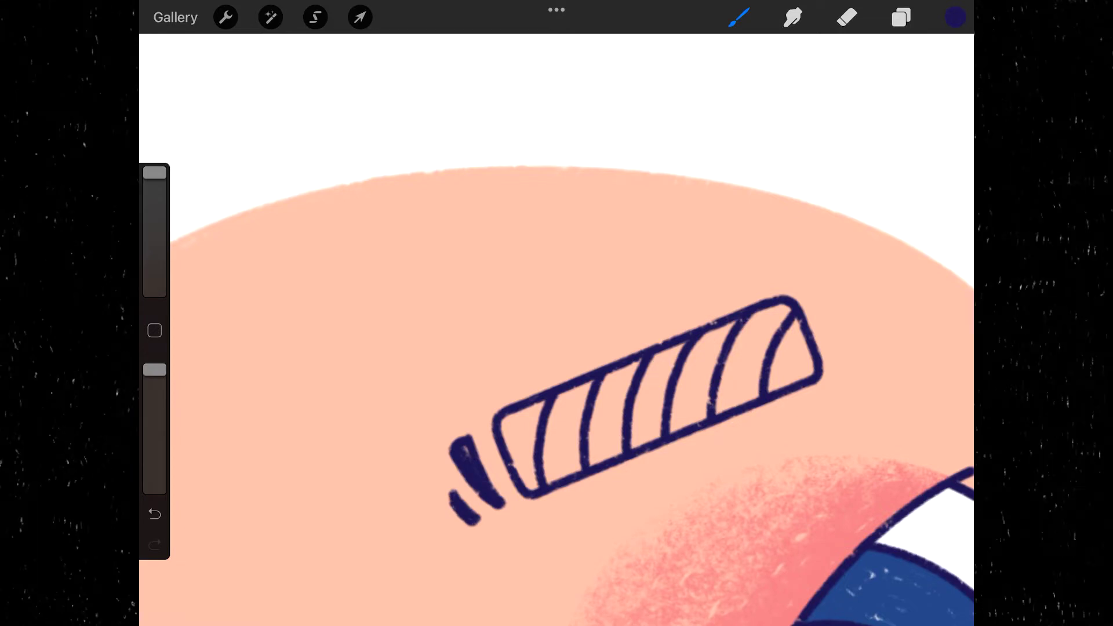
{"action": "key", "text": "ctrl+z"}
{"action": "left_click", "coordinate": [955, 17]}
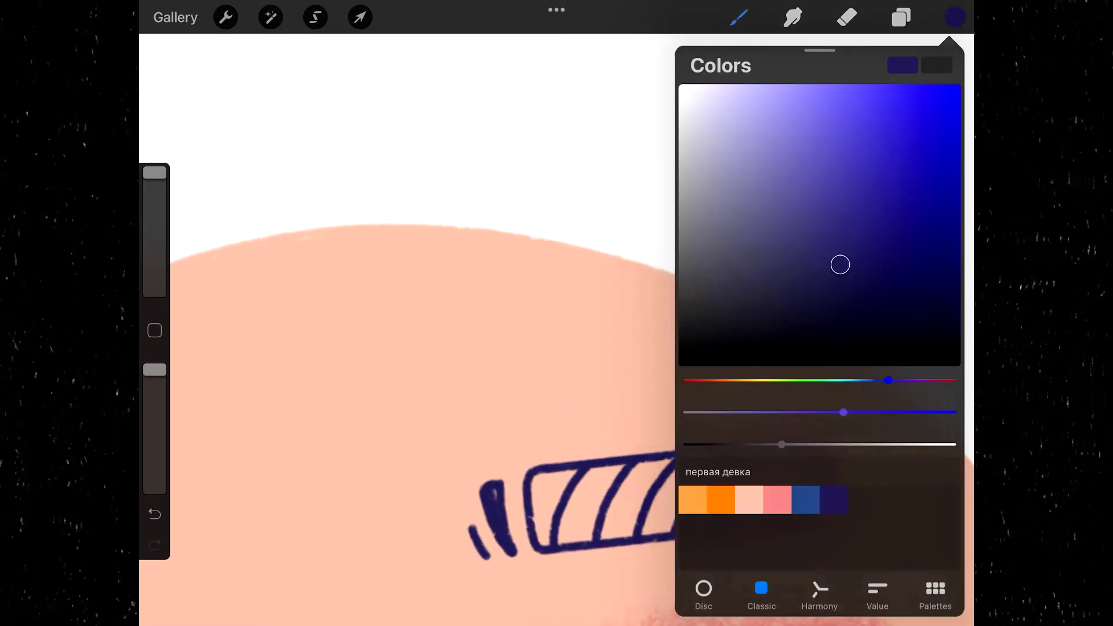
{"action": "mouse_move", "coordinate": [603, 229]}
{"action": "left_mouse_down"}
{"action": "mouse_move", "coordinate": [623, 307]}
{"action": "mouse_move", "coordinate": [577, 406]}
{"action": "left_mouse_up"}
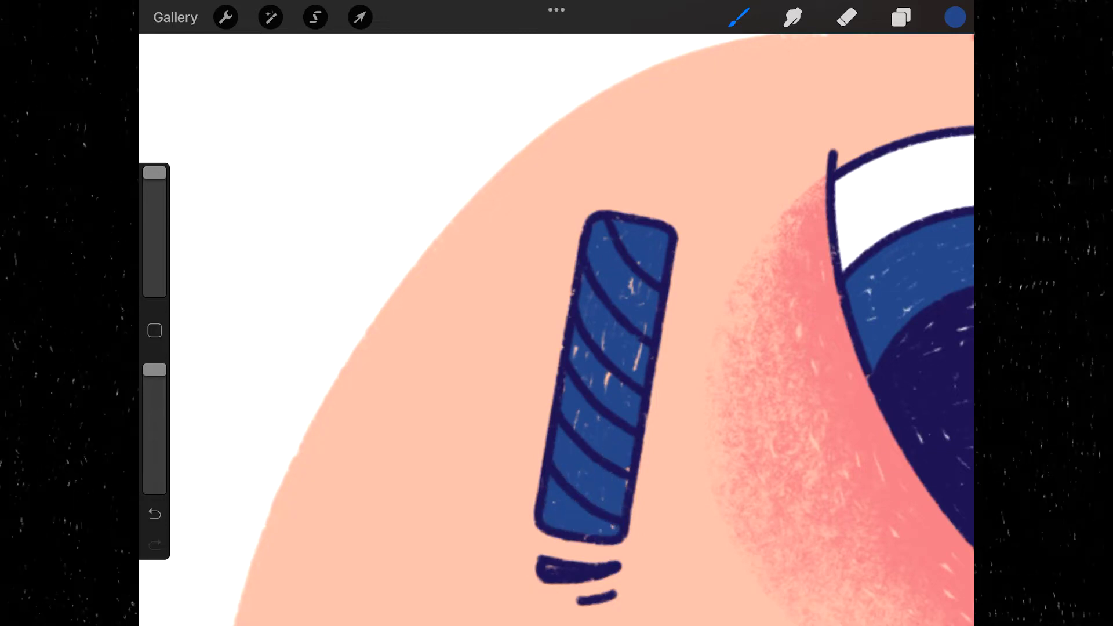
Step: Flip the eyebrow copy horizontally, place it above the other eye, and merge
{"action": "left_click", "coordinate": [901, 17]}
{"action": "left_click", "coordinate": [359, 17]}
{"action": "left_click", "coordinate": [389, 594]}
{"action": "left_click_drag", "start_coordinate": [745, 360], "coordinate": [375, 355]}
{"action": "left_click", "coordinate": [901, 17]}
{"action": "left_click_drag", "start_coordinate": [771, 177], "coordinate": [771, 134]}
{"action": "left_click", "coordinate": [360, 18]}
{"action": "left_click", "coordinate": [901, 17]}
{"action": "left_click", "coordinate": [771, 177]}
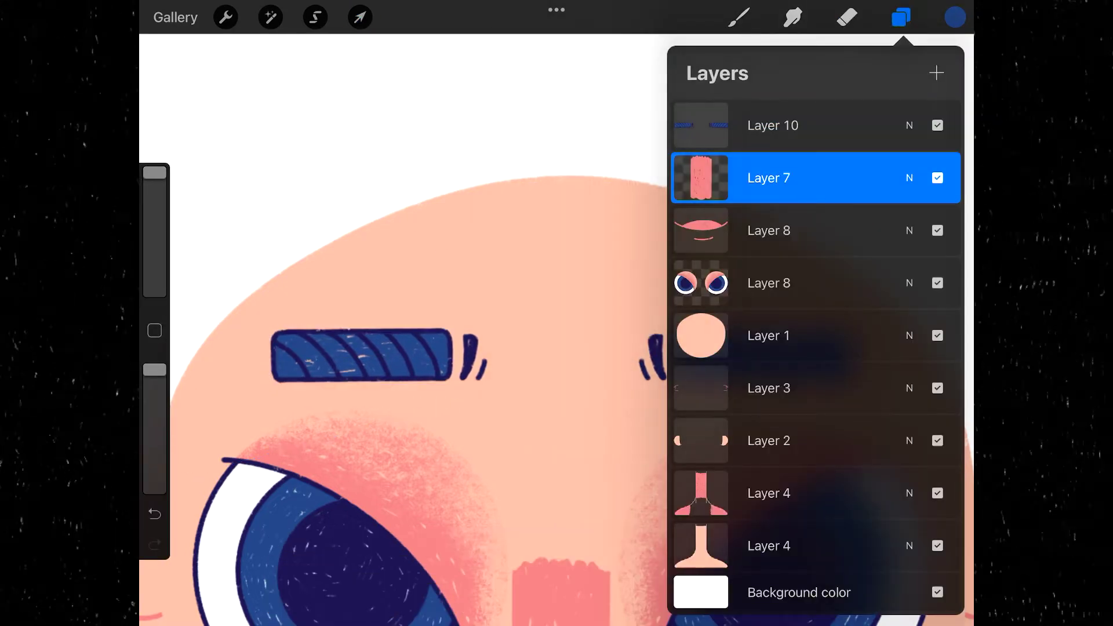
Step: Paint light peach over the nose to blend it into the skin
{"action": "left_click", "coordinate": [955, 18]}
{"action": "left_click", "coordinate": [738, 17]}
{"action": "left_click_drag", "start_coordinate": [522, 318], "coordinate": [673, 347]}
{"action": "left_click_drag", "start_coordinate": [528, 290], "coordinate": [736, 348]}
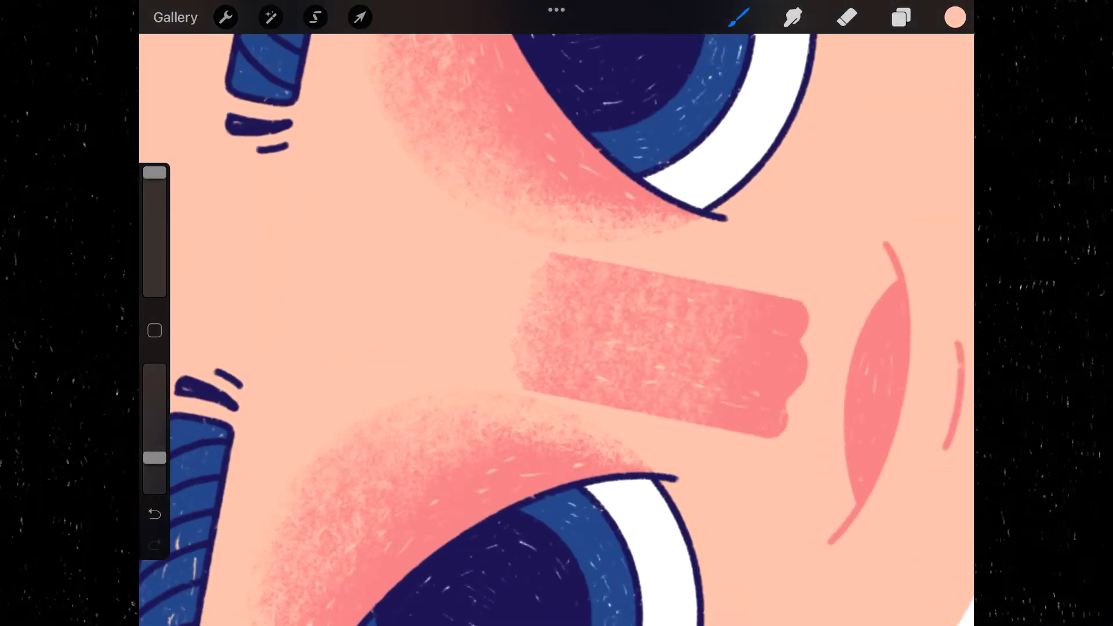
{"action": "left_click_drag", "start_coordinate": [522, 337], "coordinate": [666, 382]}
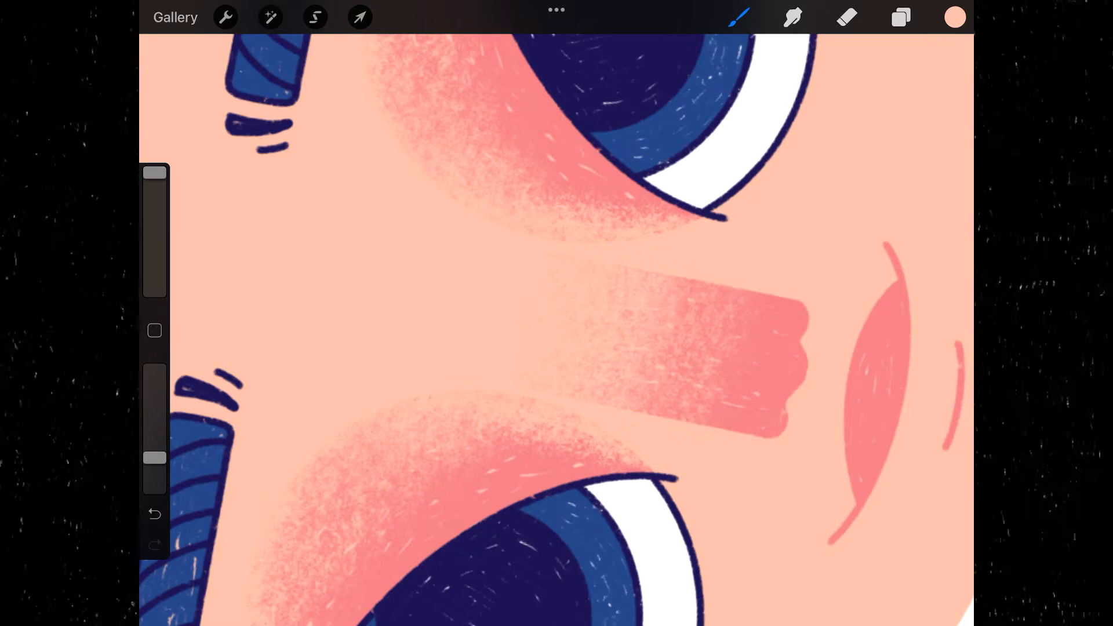
{"action": "left_click", "coordinate": [901, 17]}
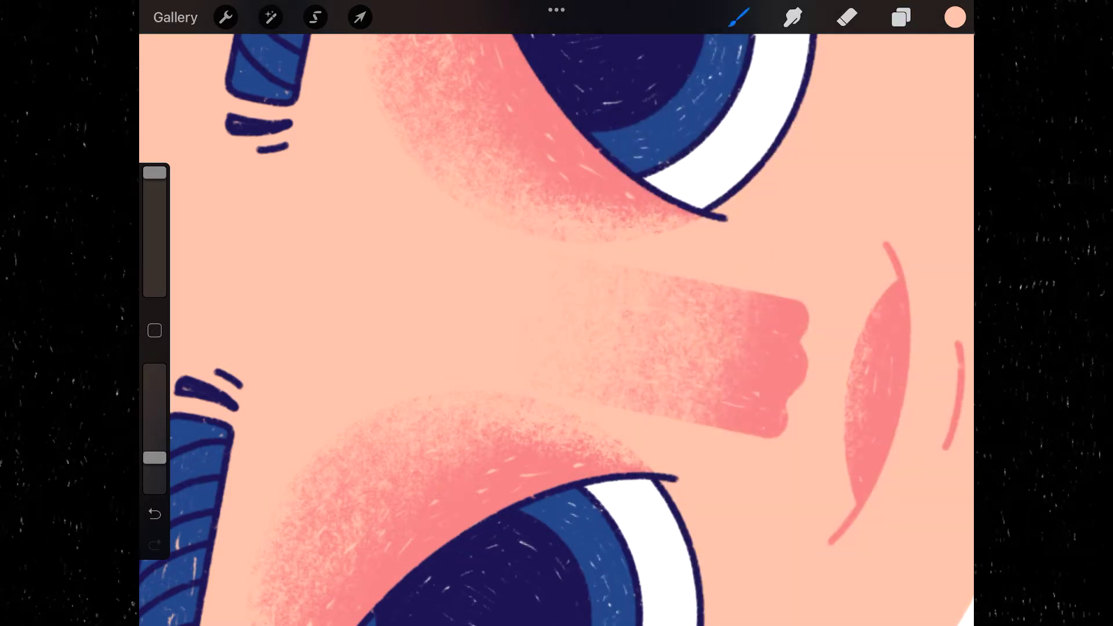
{"action": "scroll", "coordinate": [557, 313], "scroll_direction": "down", "scroll_amount": 5}
Step: Select neck Layer 4 and repaint the neck with lighter textured strokes
{"action": "left_click", "coordinate": [901, 17]}
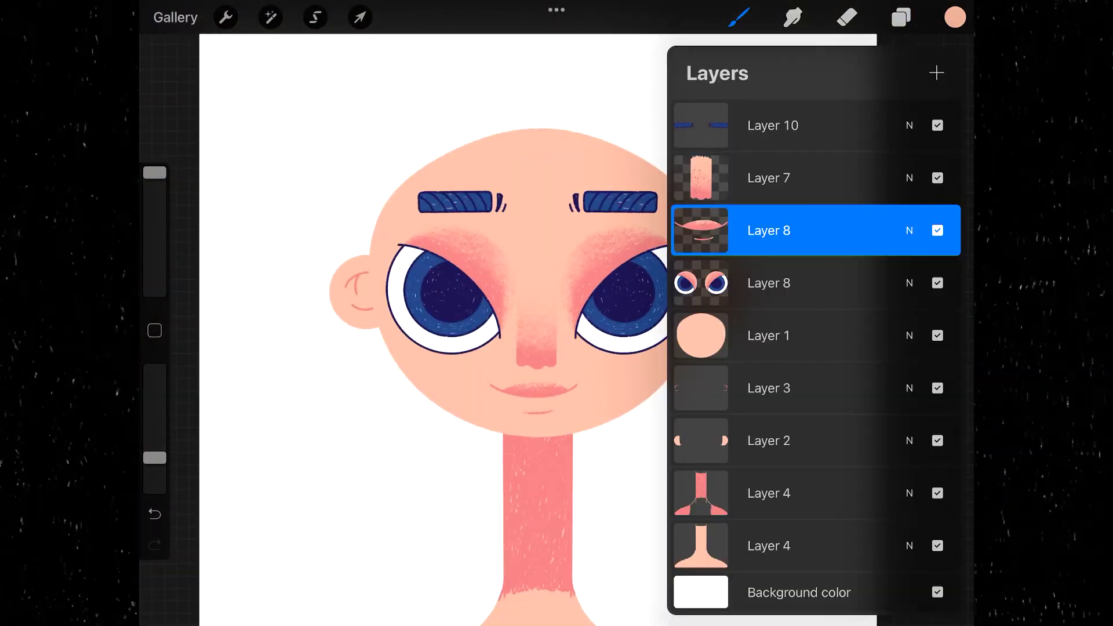
{"action": "left_click", "coordinate": [769, 494]}
{"action": "scroll", "coordinate": [556, 314], "scroll_direction": "up", "scroll_amount": 5}
{"action": "mouse_move", "coordinate": [418, 383]}
{"action": "left_mouse_down"}
{"action": "mouse_move", "coordinate": [643, 342]}
{"action": "mouse_move", "coordinate": [453, 376]}
{"action": "mouse_move", "coordinate": [602, 347]}
{"action": "left_mouse_up"}
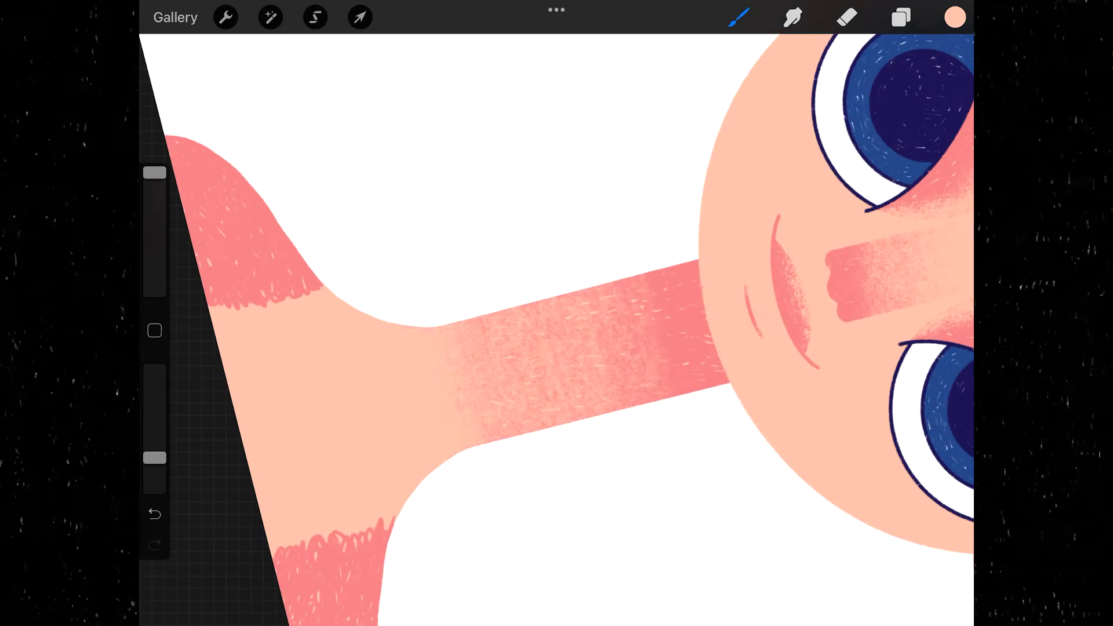
{"action": "scroll", "coordinate": [556, 313], "scroll_direction": "up", "scroll_amount": 3}
{"action": "left_click_drag", "start_coordinate": [475, 296], "coordinate": [441, 458]}
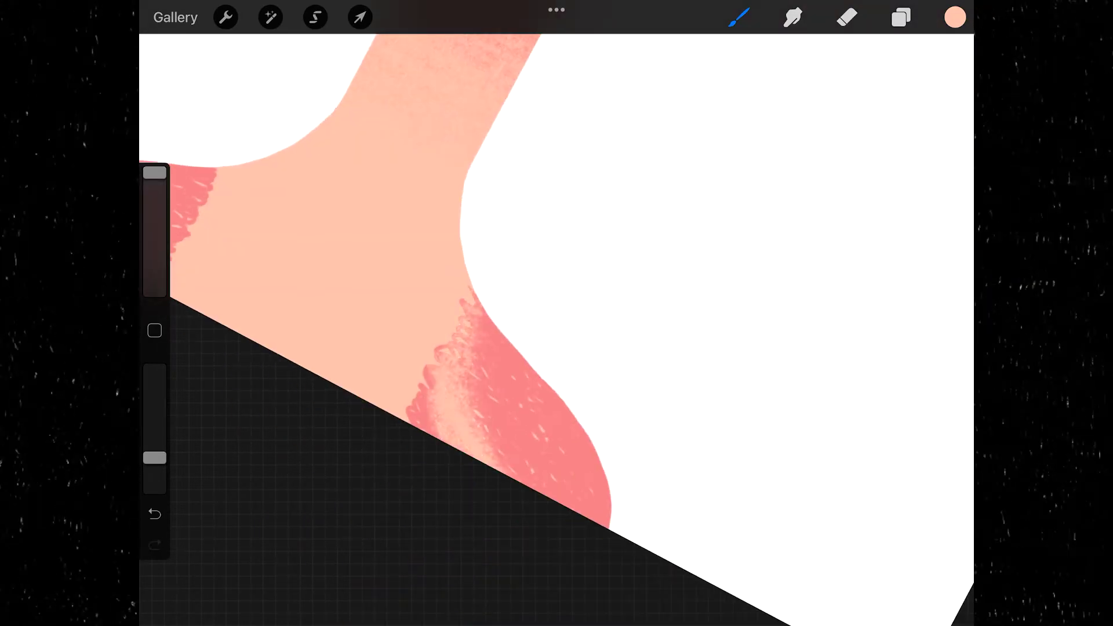
{"action": "key", "text": "ctrl+z"}
Step: Lighten the red shoulder shading with more blended peach strokes
{"action": "left_click_drag", "start_coordinate": [481, 348], "coordinate": [522, 470]}
{"action": "scroll", "coordinate": [556, 313], "scroll_direction": "up", "scroll_amount": 3}
{"action": "left_click_drag", "start_coordinate": [487, 255], "coordinate": [453, 400]}
{"action": "left_click_drag", "start_coordinate": [522, 359], "coordinate": [429, 418]}
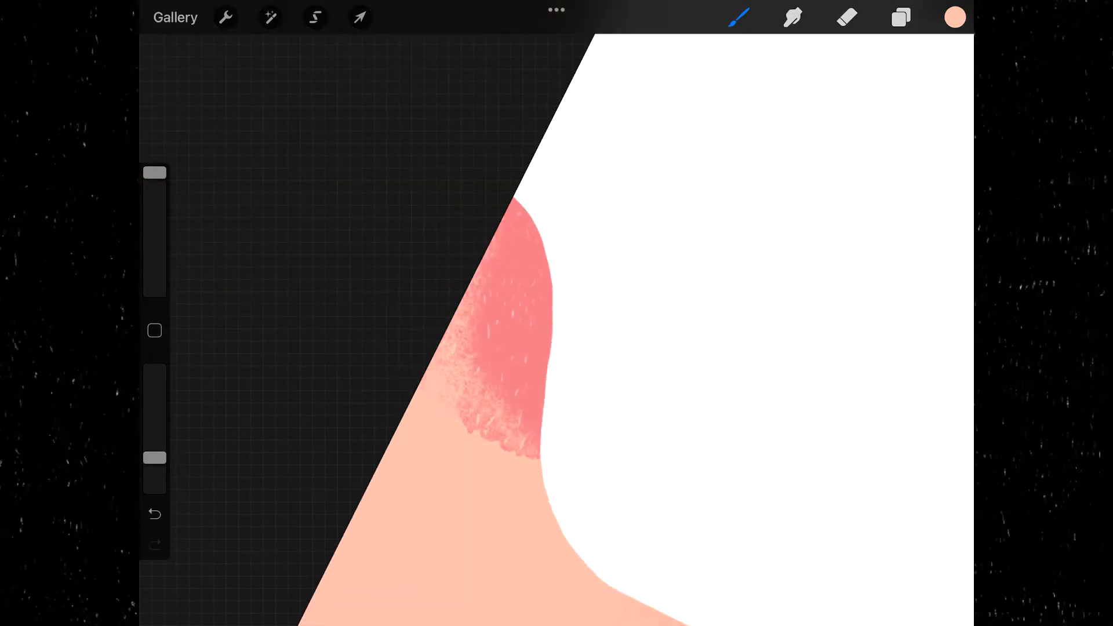
{"action": "left_click_drag", "start_coordinate": [522, 441], "coordinate": [475, 337]}
{"action": "scroll", "coordinate": [556, 313], "scroll_direction": "down", "scroll_amount": 3}
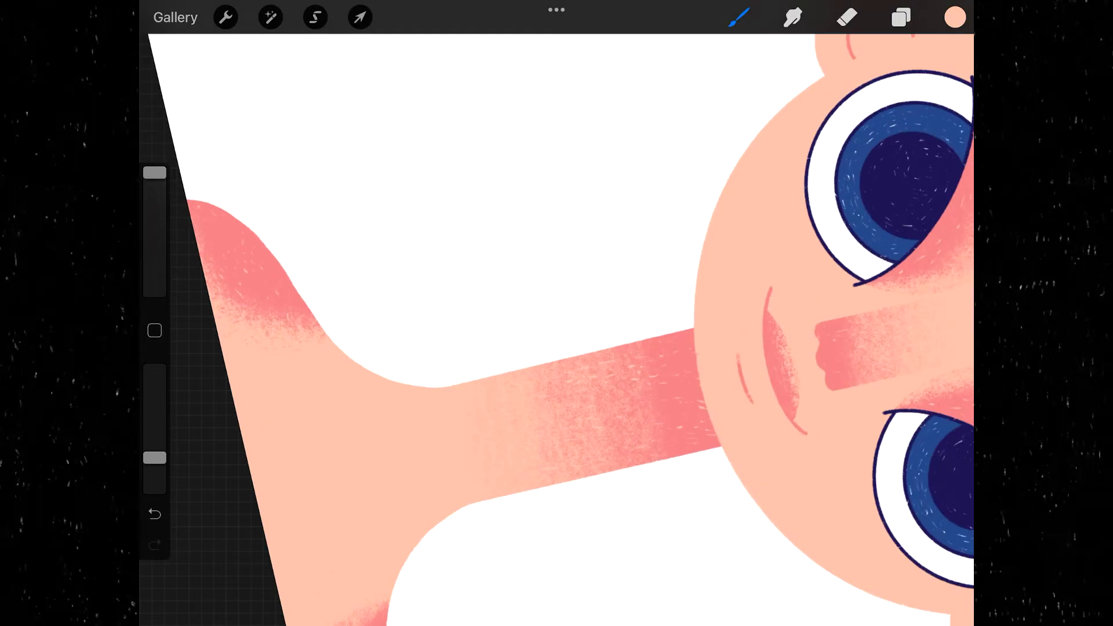
{"action": "scroll", "coordinate": [556, 313], "scroll_direction": "down", "scroll_amount": 3}
{"action": "left_click", "coordinate": [901, 17]}
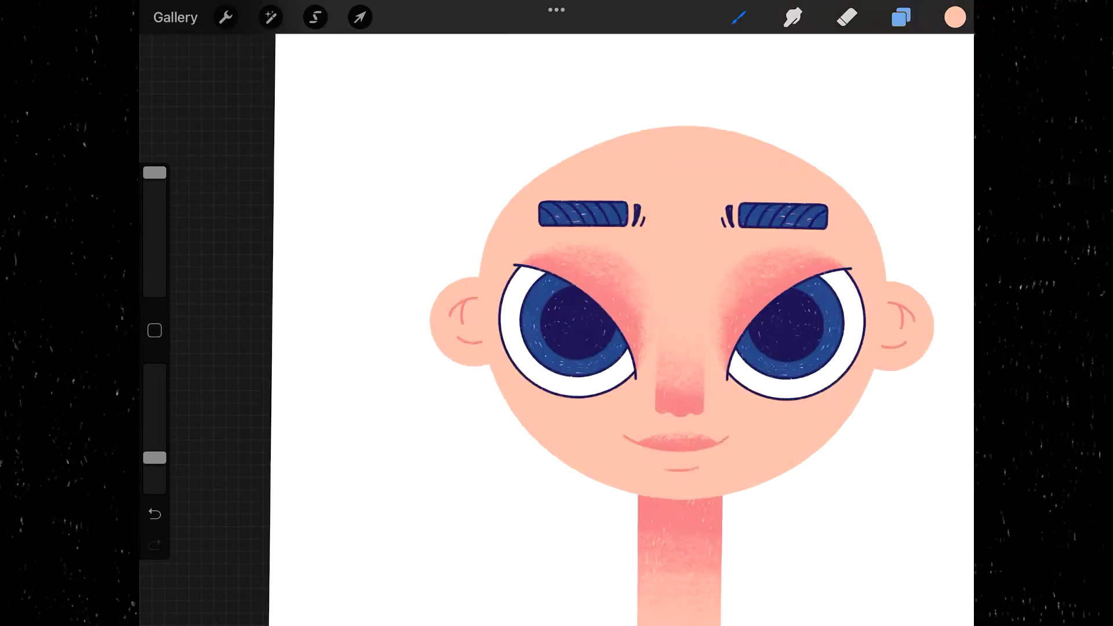
{"action": "scroll", "coordinate": [557, 313], "scroll_direction": "up", "scroll_amount": 5}
Step: Check Layer 2 options, pick a red-pink colour, and select face Layer 1
{"action": "left_click", "coordinate": [901, 18]}
{"action": "left_click", "coordinate": [746, 439]}
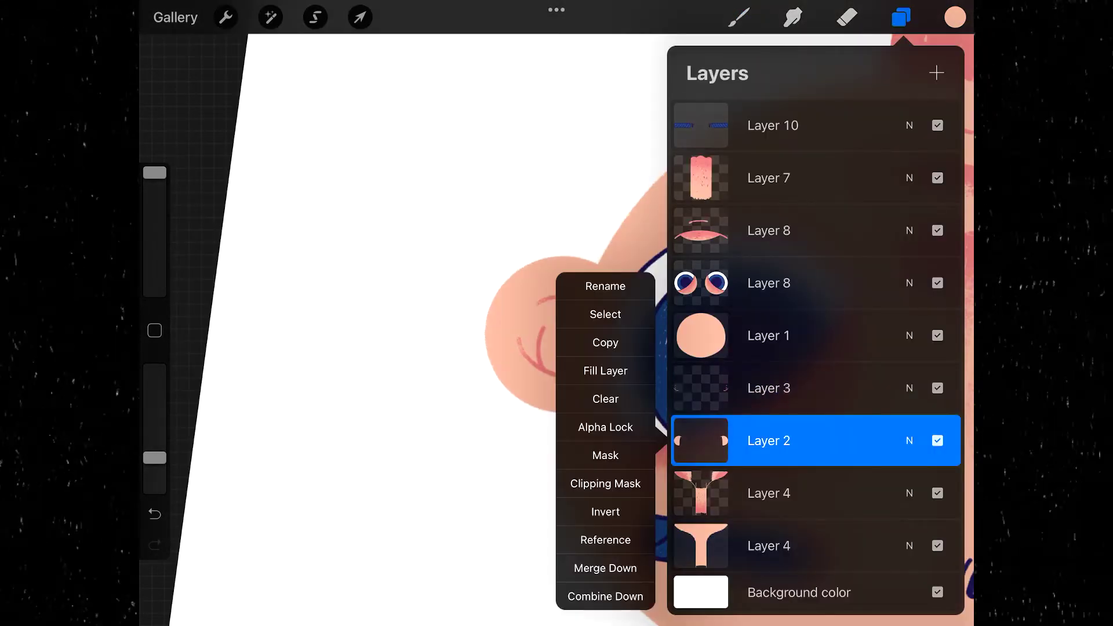
{"action": "left_click", "coordinate": [955, 18]}
{"action": "left_click", "coordinate": [775, 500]}
{"action": "left_click", "coordinate": [955, 18]}
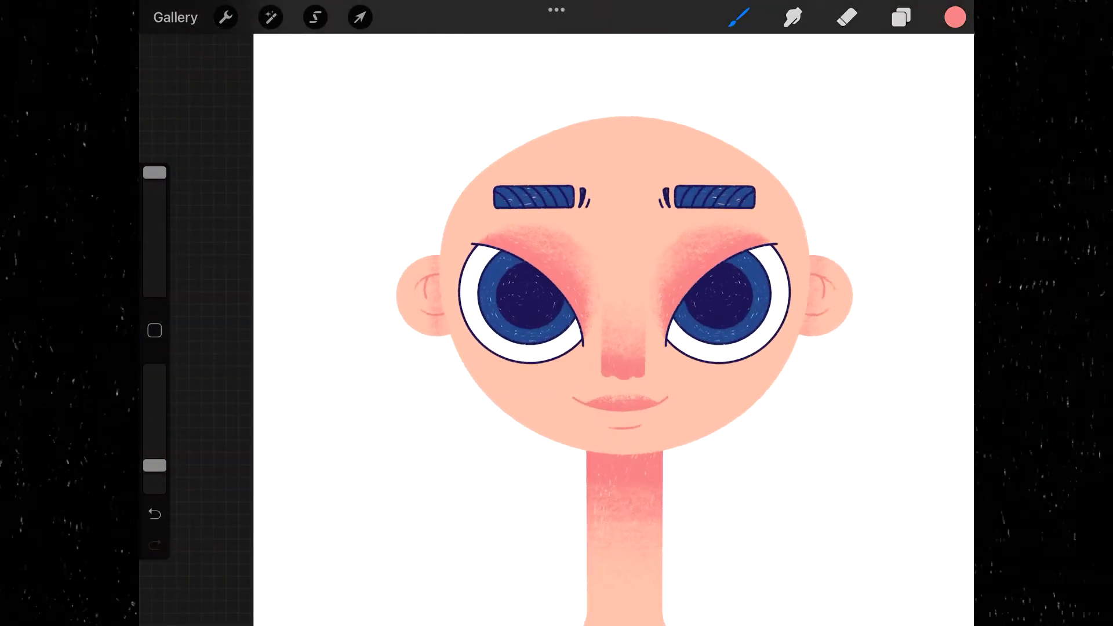
{"action": "left_click", "coordinate": [901, 17]}
{"action": "left_click", "coordinate": [701, 335]}
{"action": "left_click", "coordinate": [901, 17]}
Step: Undo the last change, move Layer 10 below the face layers, and pick blue
{"action": "key", "text": "ctrl+z"}
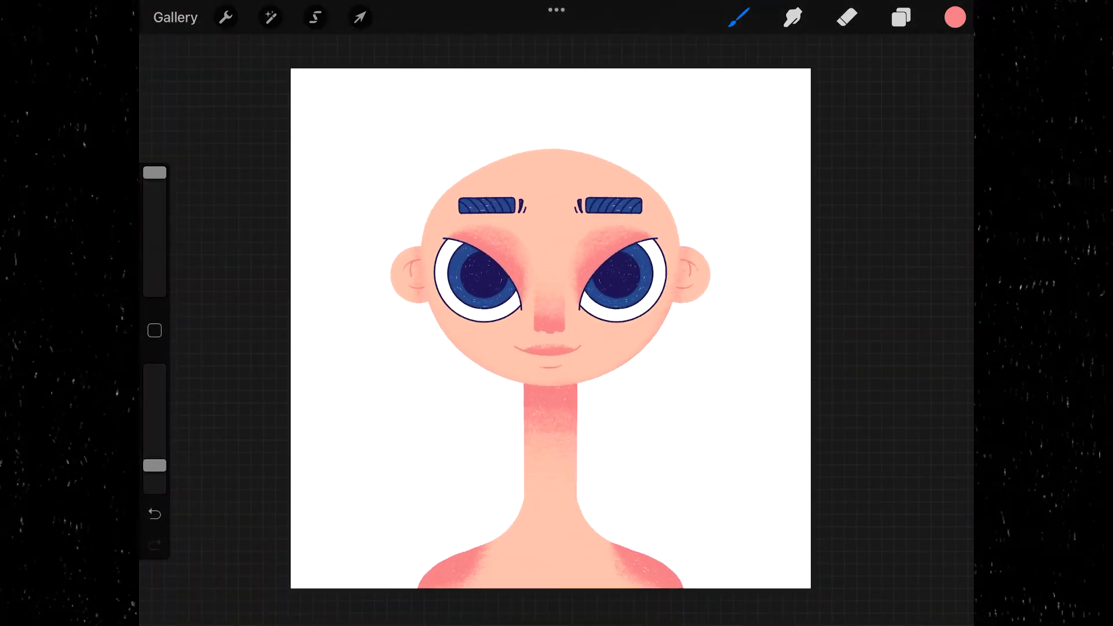
{"action": "left_click", "coordinate": [901, 17]}
{"action": "left_click_drag", "start_coordinate": [819, 579], "coordinate": [819, 549]}
{"action": "left_click", "coordinate": [955, 18]}
{"action": "left_click", "coordinate": [808, 497]}
{"action": "left_click", "coordinate": [739, 17]}
Step: Pick dark indigo and draw the first straight hair strands on the left and right
{"action": "left_click", "coordinate": [955, 17]}
{"action": "left_click_drag", "start_coordinate": [384, 547], "coordinate": [393, 588]}
{"action": "left_click_drag", "start_coordinate": [704, 295], "coordinate": [707, 588]}
{"action": "left_click_drag", "start_coordinate": [408, 301], "coordinate": [415, 588]}
{"action": "left_click_drag", "start_coordinate": [406, 302], "coordinate": [414, 588]}
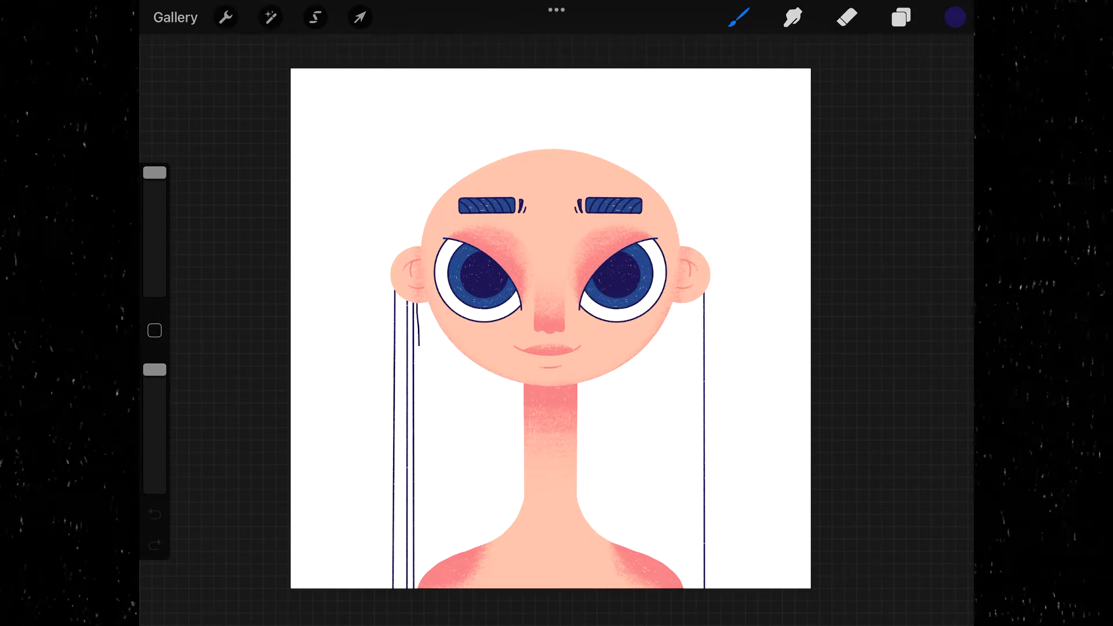
{"action": "mouse_move", "coordinate": [438, 320]}
{"action": "left_mouse_down"}
{"action": "mouse_move", "coordinate": [436, 567]}
{"action": "mouse_move", "coordinate": [447, 560]}
{"action": "left_mouse_up"}
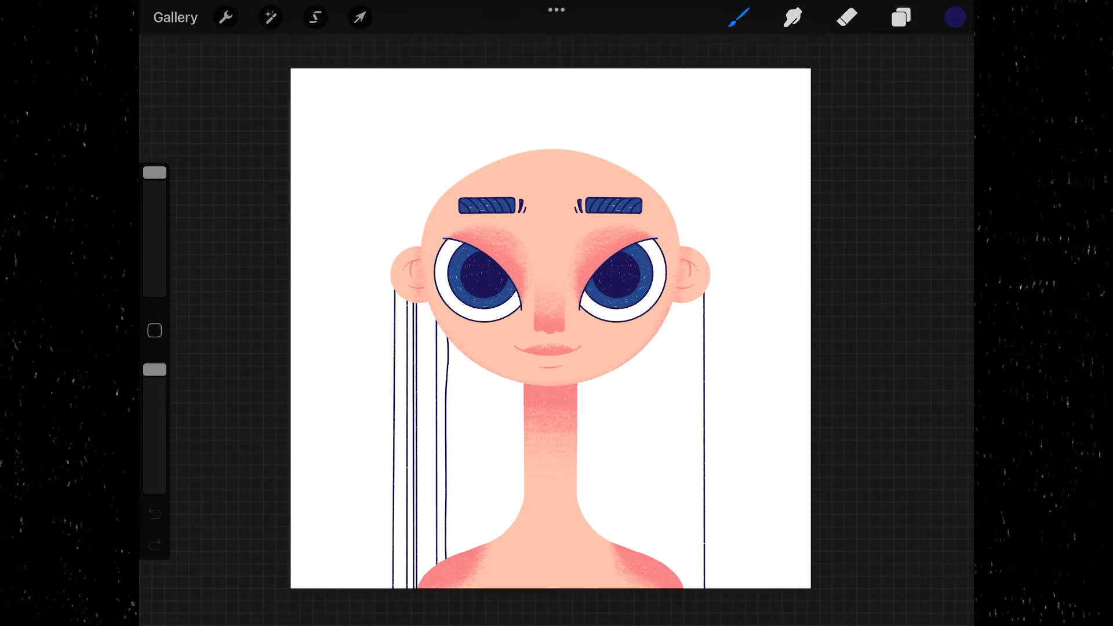
{"action": "mouse_move", "coordinate": [471, 360]}
{"action": "left_mouse_down"}
{"action": "mouse_move", "coordinate": [469, 552]}
{"action": "mouse_move", "coordinate": [478, 547]}
{"action": "left_mouse_up"}
{"action": "left_click_drag", "start_coordinate": [483, 507], "coordinate": [483, 545]}
Step: Add more straight navy strands beside the neck on both sides, reaching the shoulders
{"action": "left_click_drag", "start_coordinate": [500, 375], "coordinate": [499, 541]}
{"action": "left_click_drag", "start_coordinate": [508, 381], "coordinate": [511, 525]}
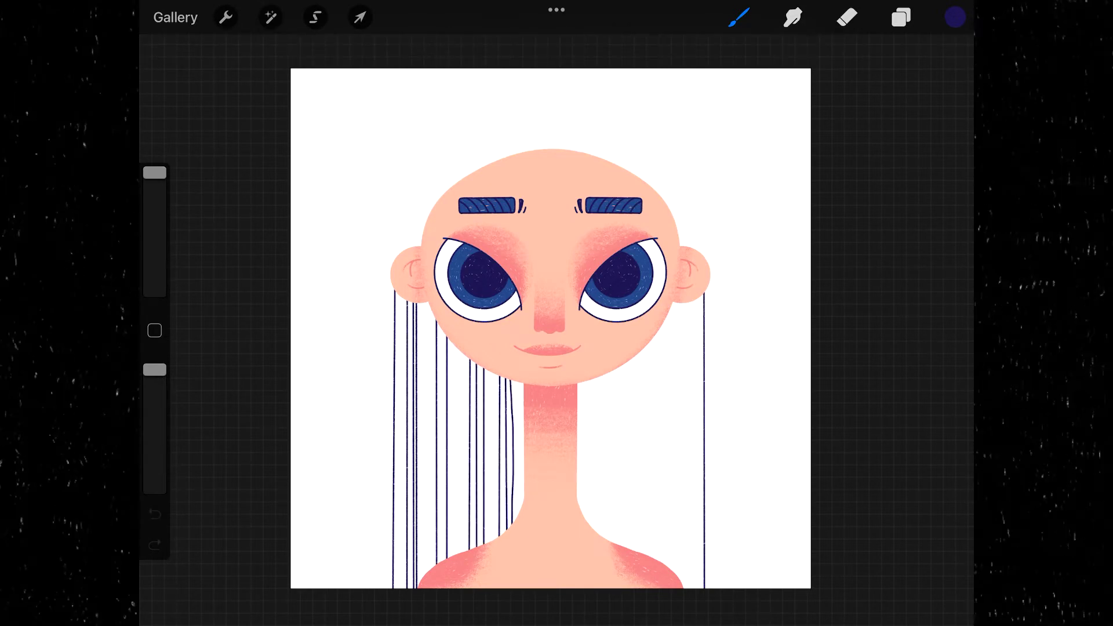
{"action": "left_click_drag", "start_coordinate": [591, 524], "coordinate": [584, 516]}
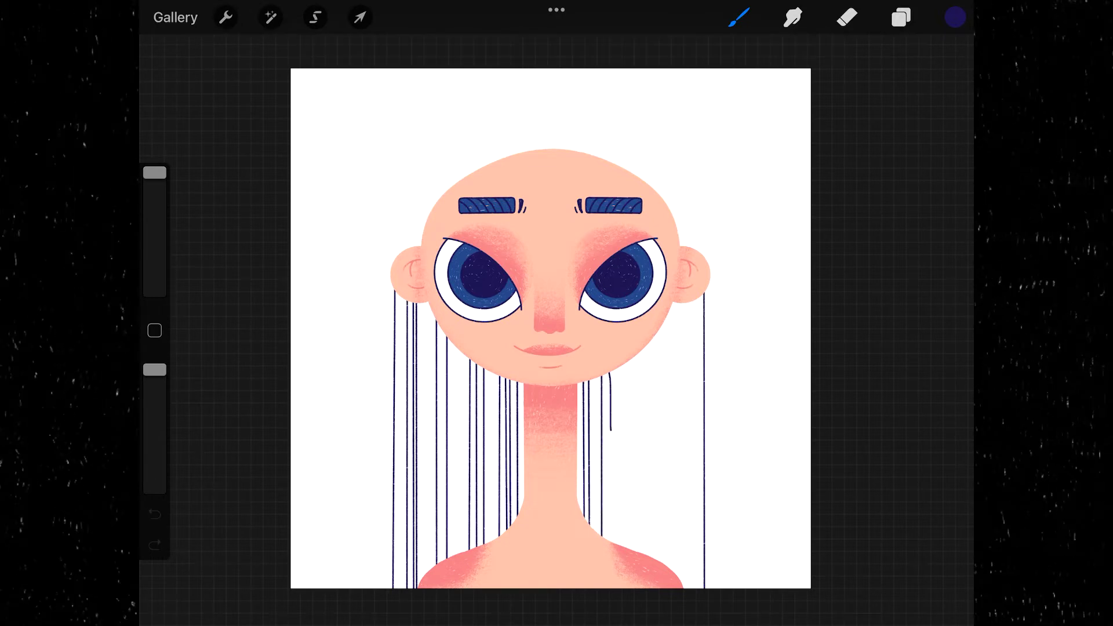
{"action": "left_click_drag", "start_coordinate": [636, 508], "coordinate": [638, 552]}
{"action": "left_click_drag", "start_coordinate": [665, 322], "coordinate": [661, 573]}
{"action": "left_click_drag", "start_coordinate": [683, 303], "coordinate": [676, 574]}
{"action": "left_click_drag", "start_coordinate": [687, 302], "coordinate": [685, 586]}
Step: Draw the curved navy outline arching over the top of the head
{"action": "scroll", "coordinate": [753, 383], "scroll_direction": "up", "scroll_amount": 2}
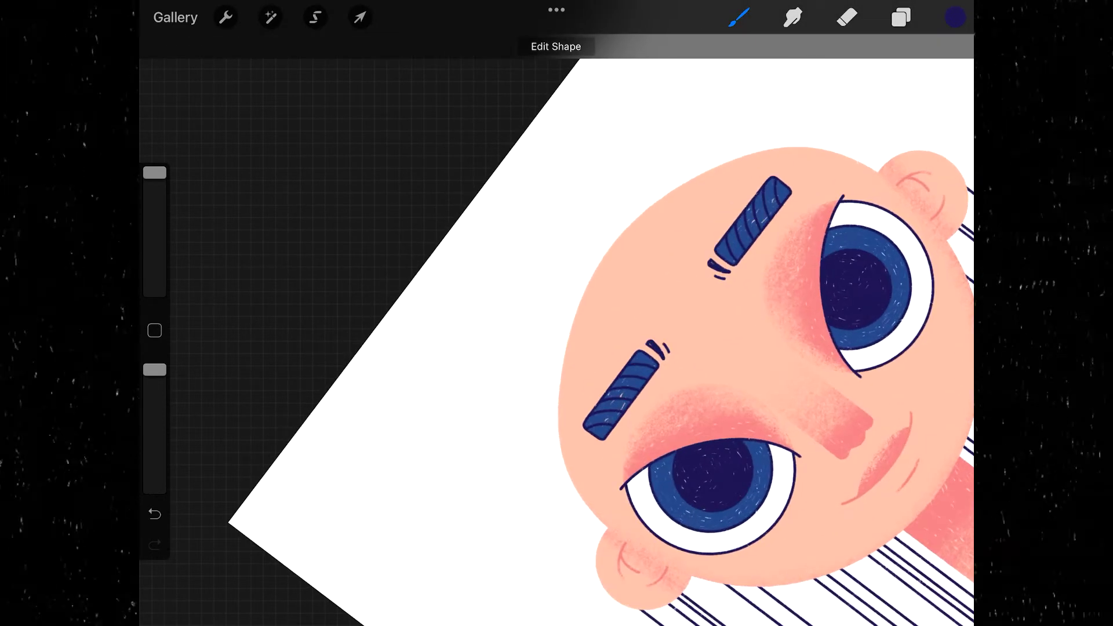
{"action": "left_click_drag", "start_coordinate": [603, 197], "coordinate": [520, 381]}
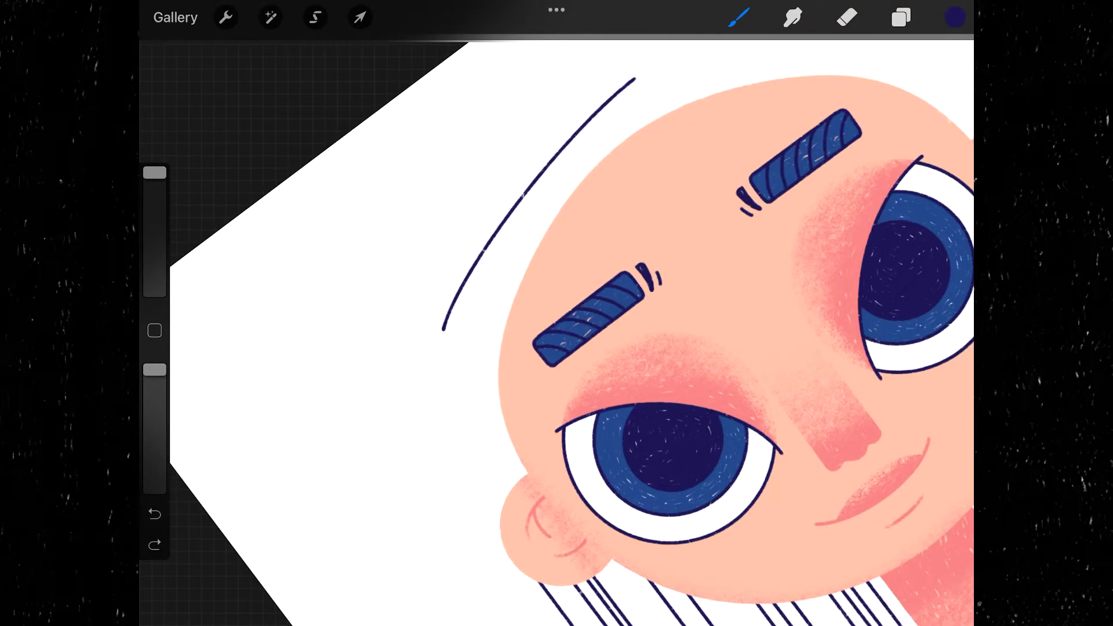
{"action": "left_click_drag", "start_coordinate": [448, 334], "coordinate": [499, 521]}
{"action": "left_click_drag", "start_coordinate": [753, 232], "coordinate": [695, 406]}
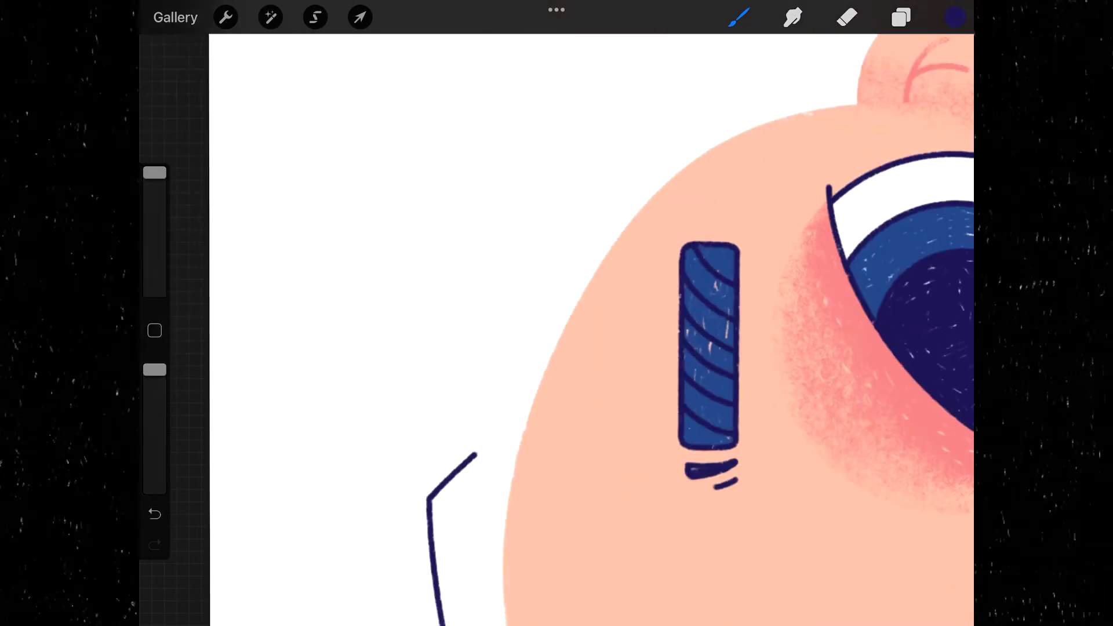
{"action": "left_click_drag", "start_coordinate": [475, 455], "coordinate": [455, 373]}
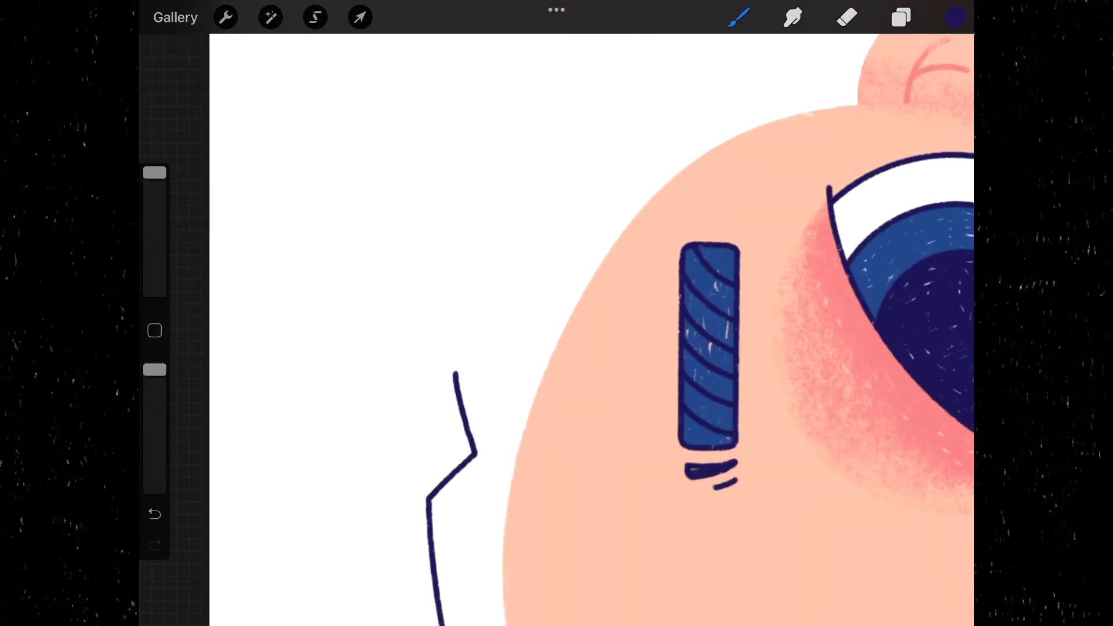
{"action": "left_click_drag", "start_coordinate": [696, 348], "coordinate": [638, 261]}
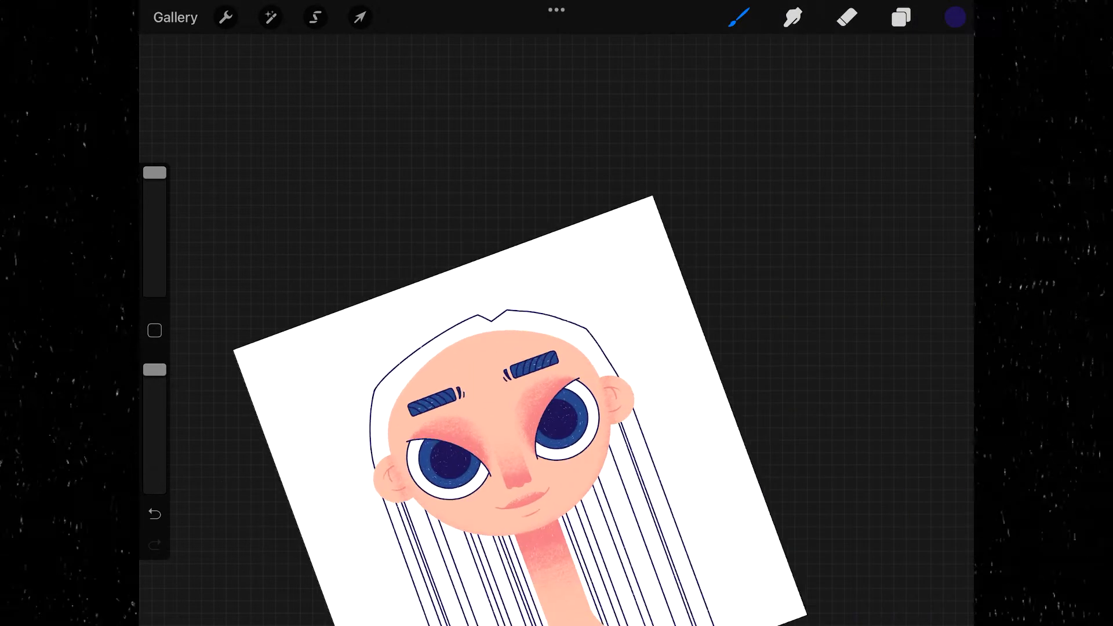
{"action": "left_click", "coordinate": [900, 17]}
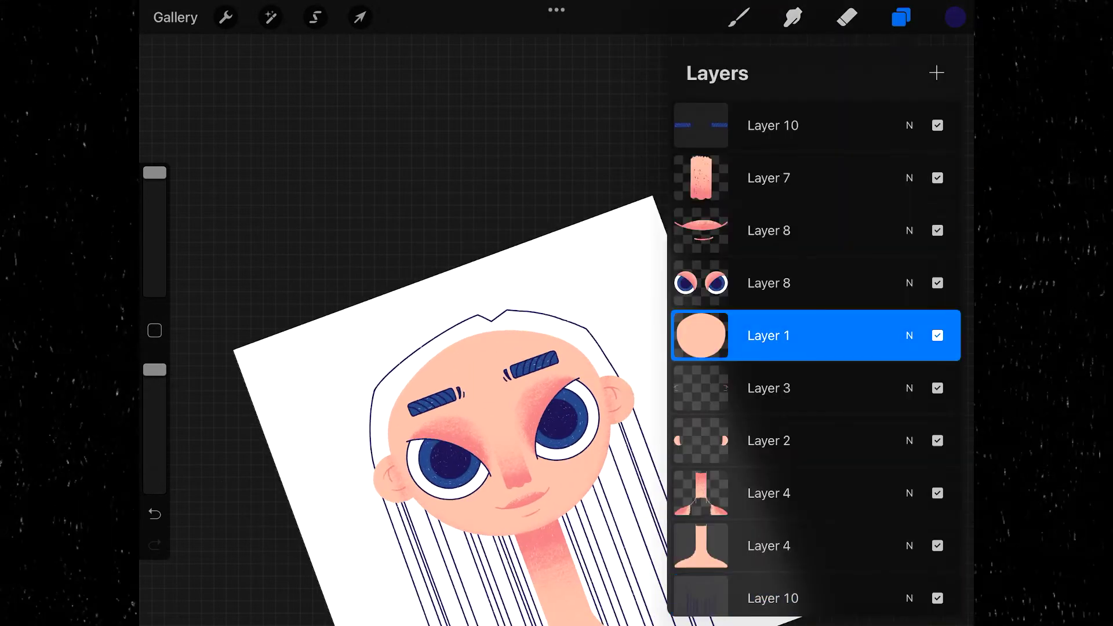
Step: Erase straight strips of skin along the forehead and face edge to start the hairline
{"action": "left_click", "coordinate": [847, 17]}
{"action": "left_click_drag", "start_coordinate": [562, 268], "coordinate": [701, 399]}
{"action": "key", "text": "ctrl+z"}
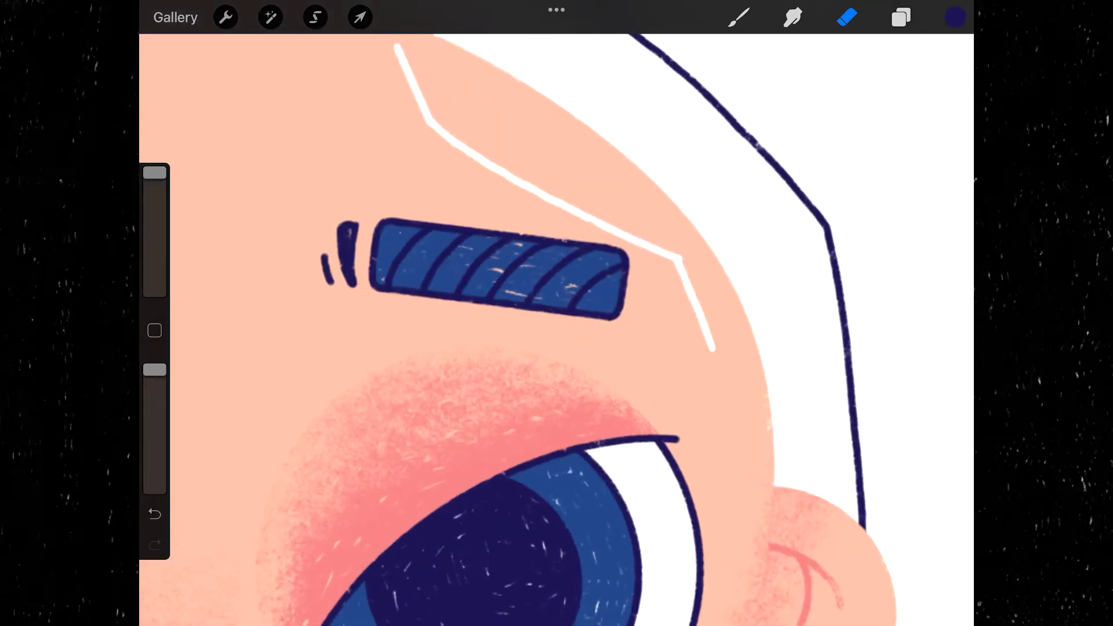
{"action": "left_click_drag", "start_coordinate": [676, 264], "coordinate": [771, 482]}
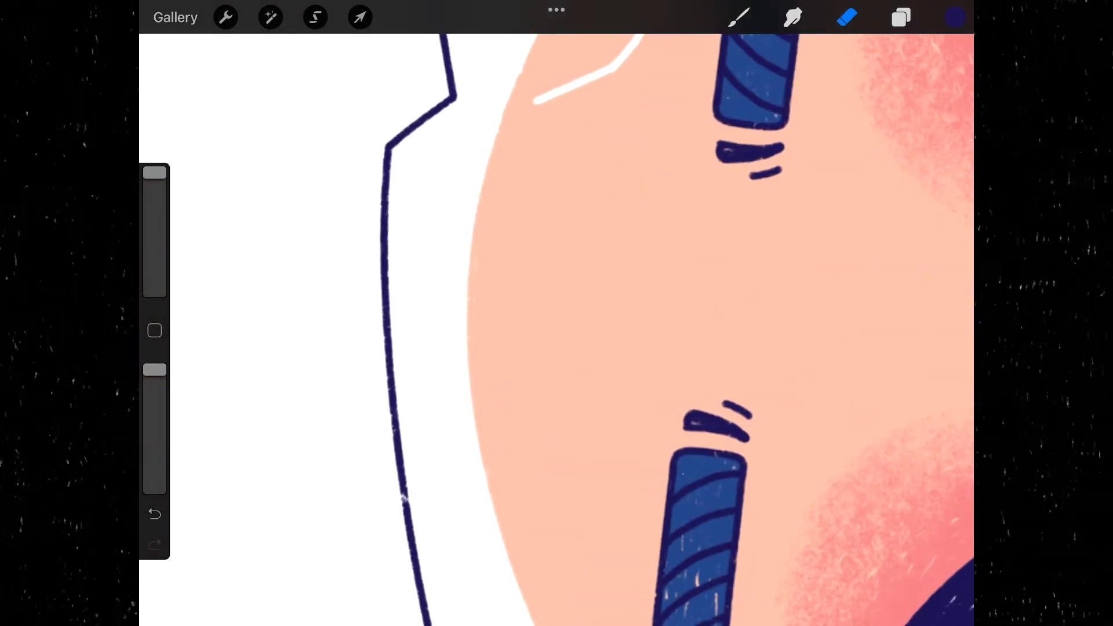
{"action": "left_click_drag", "start_coordinate": [536, 101], "coordinate": [598, 194]}
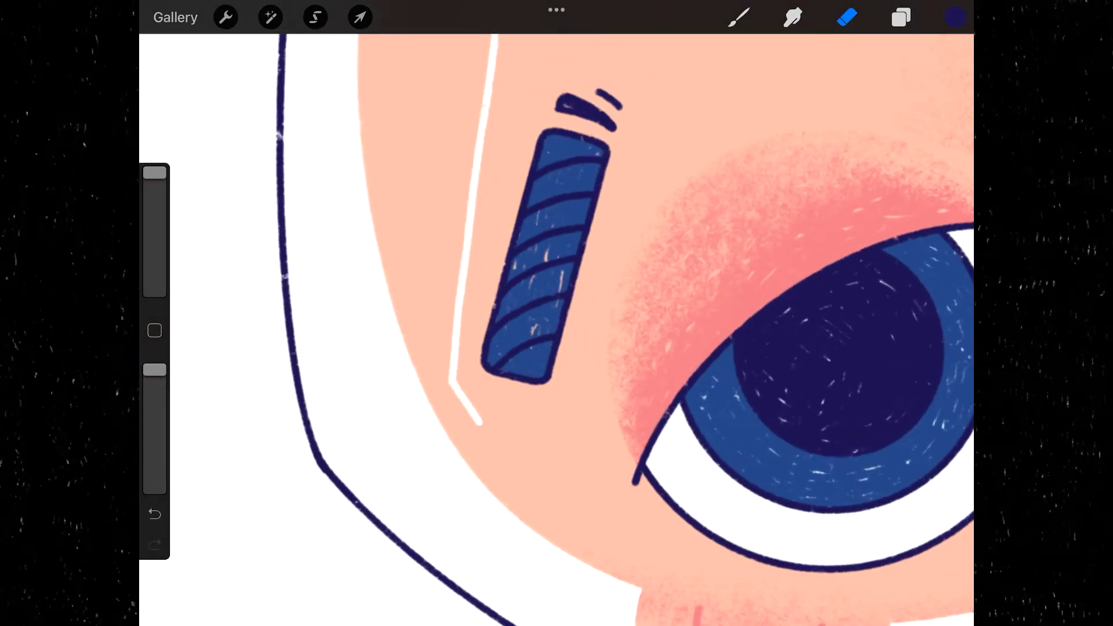
{"action": "left_click_drag", "start_coordinate": [455, 389], "coordinate": [621, 580]}
{"action": "left_click_drag", "start_coordinate": [155, 172], "coordinate": [155, 243]}
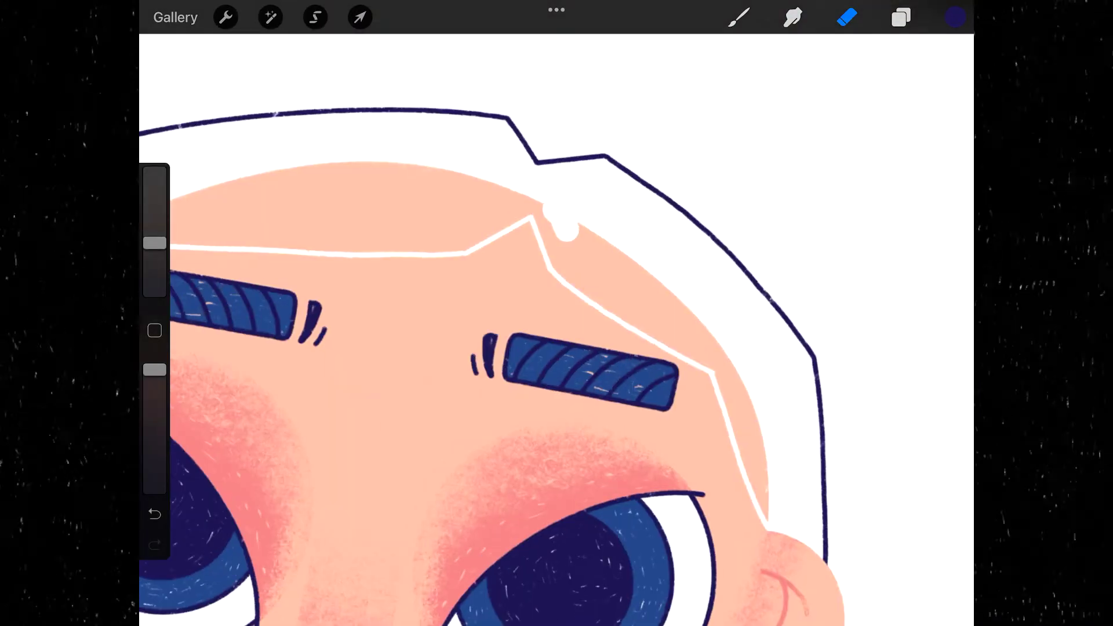
Step: With a smaller eraser, cut skin back along the right cheek and beside the eye
{"action": "left_click_drag", "start_coordinate": [562, 263], "coordinate": [719, 371]}
{"action": "left_click_drag", "start_coordinate": [579, 232], "coordinate": [765, 521]}
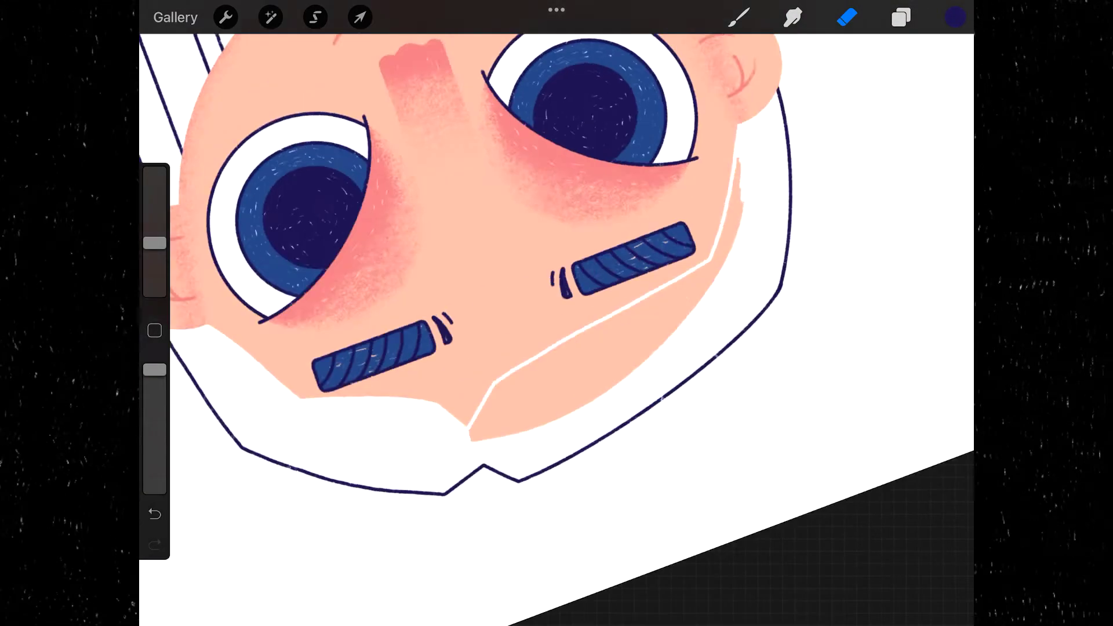
{"action": "left_click_drag", "start_coordinate": [609, 441], "coordinate": [626, 418]}
{"action": "left_click_drag", "start_coordinate": [614, 521], "coordinate": [754, 174]}
{"action": "left_click_drag", "start_coordinate": [637, 406], "coordinate": [777, 70]}
{"action": "left_click_drag", "start_coordinate": [522, 290], "coordinate": [464, 377]}
{"action": "left_click_drag", "start_coordinate": [713, 92], "coordinate": [585, 487]}
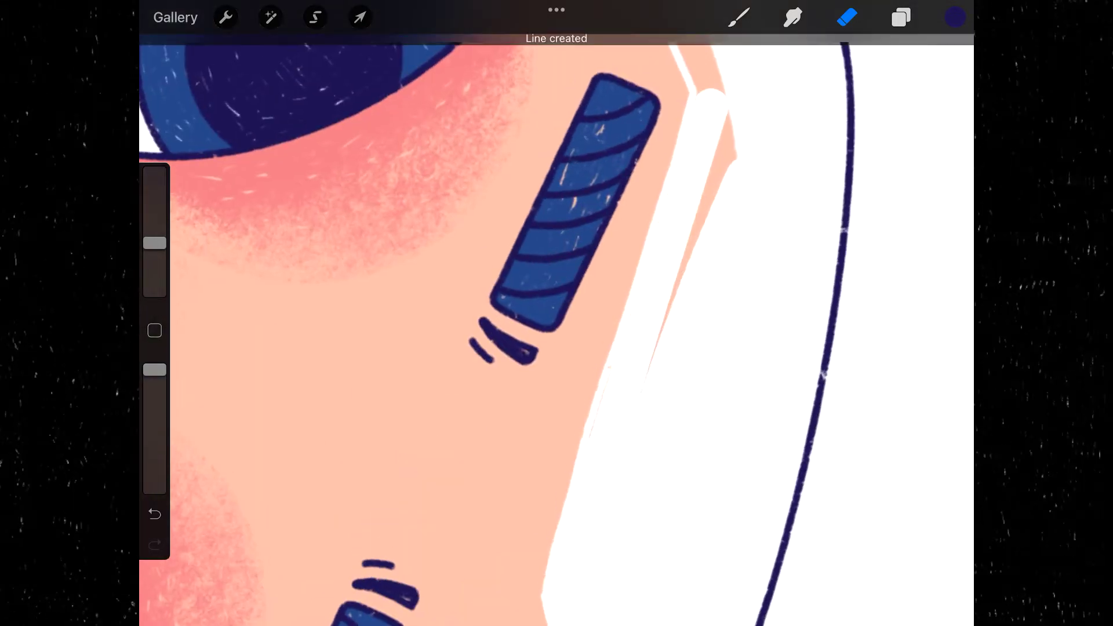
{"action": "left_click_drag", "start_coordinate": [522, 290], "coordinate": [463, 174]}
{"action": "left_click_drag", "start_coordinate": [646, 258], "coordinate": [676, 463]}
{"action": "left_click_drag", "start_coordinate": [521, 290], "coordinate": [464, 348]}
{"action": "left_click", "coordinate": [900, 17]}
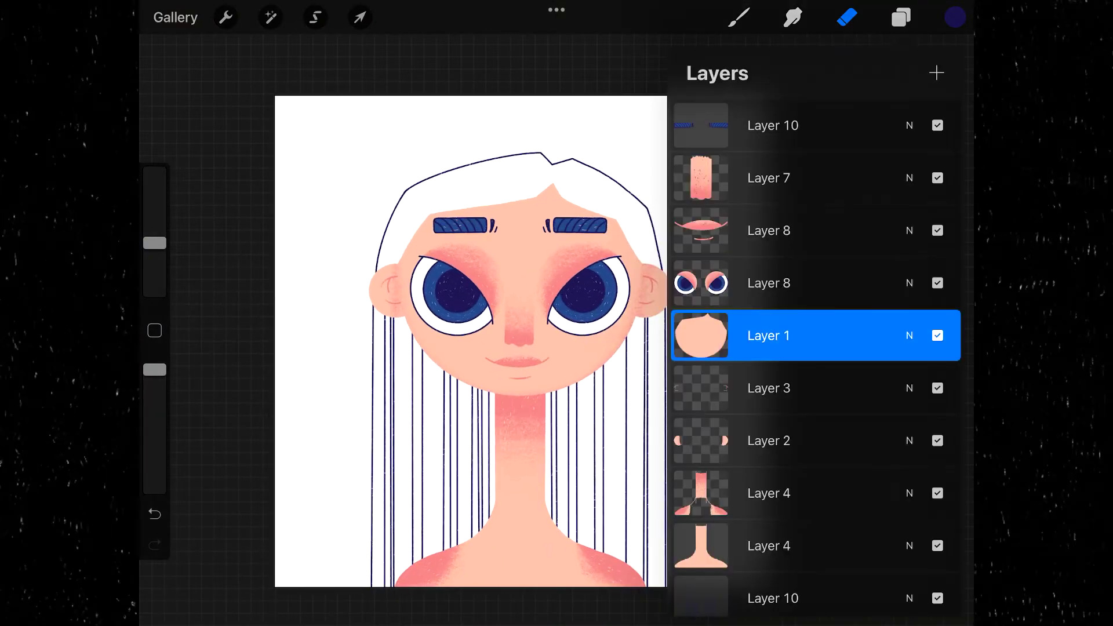
Step: Add a new hair-colour layer and choose blue from the palette for the brush
{"action": "left_click", "coordinate": [812, 598]}
{"action": "left_click", "coordinate": [936, 72]}
{"action": "left_click", "coordinate": [955, 17]}
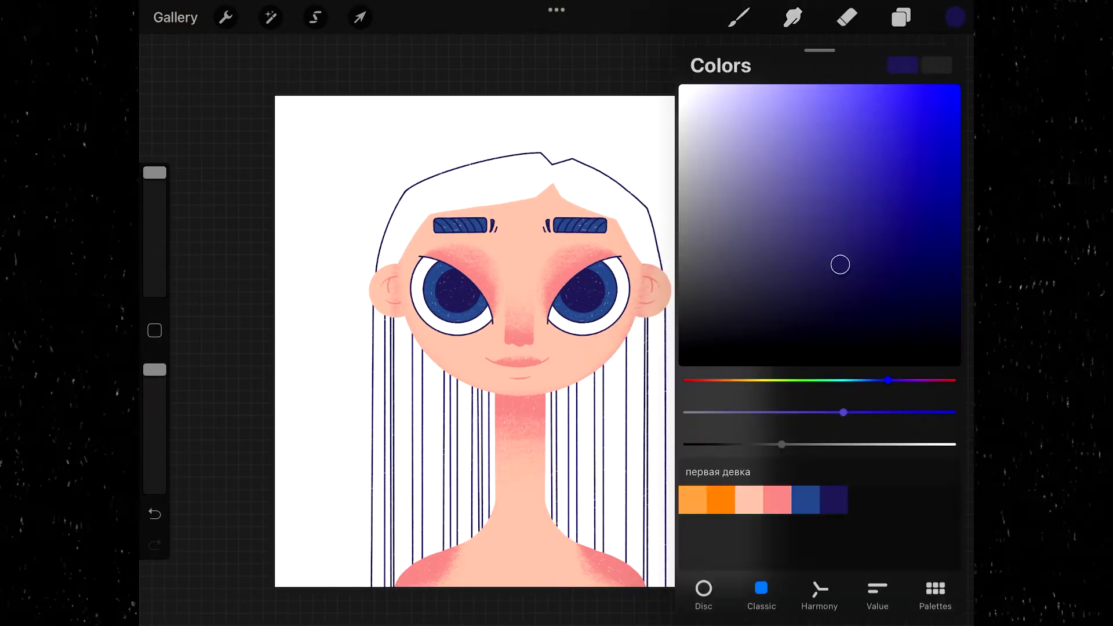
{"action": "left_click", "coordinate": [805, 499]}
{"action": "left_click", "coordinate": [739, 17]}
{"action": "scroll", "coordinate": [557, 313], "scroll_direction": "up", "scroll_amount": 3}
{"action": "scroll", "coordinate": [557, 313], "scroll_direction": "up", "scroll_amount": 3}
Step: Draw straight blue lines down the left and right hair edges, then fill the hair blue
{"action": "left_click_drag", "start_coordinate": [402, 191], "coordinate": [398, 600]}
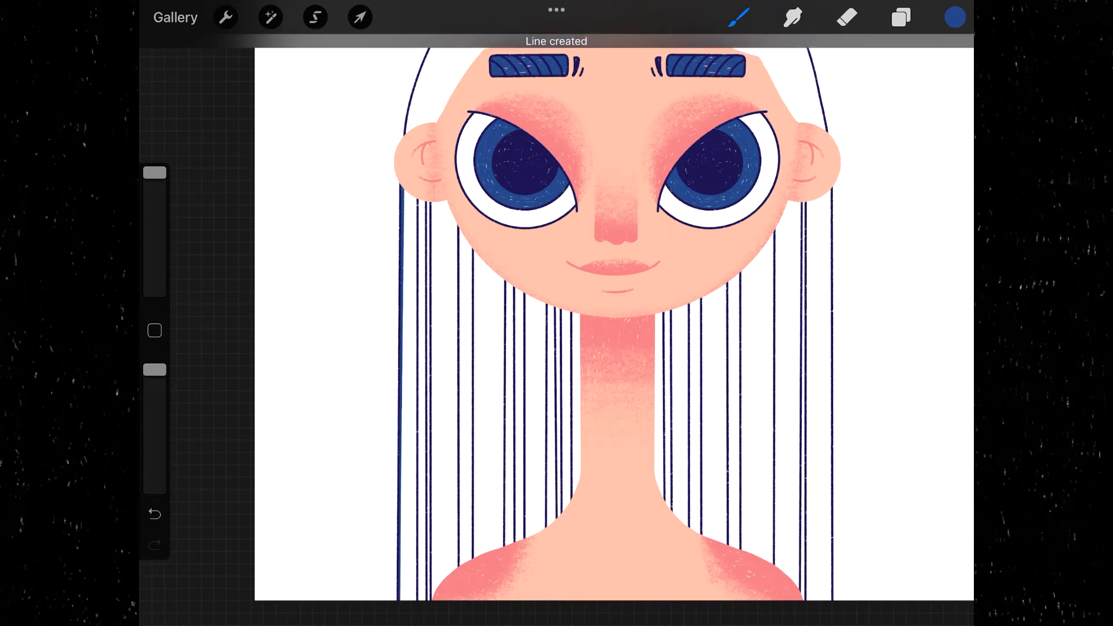
{"action": "scroll", "coordinate": [556, 313], "scroll_direction": "up", "scroll_amount": 2}
{"action": "scroll", "coordinate": [557, 313], "scroll_direction": "up", "scroll_amount": 3}
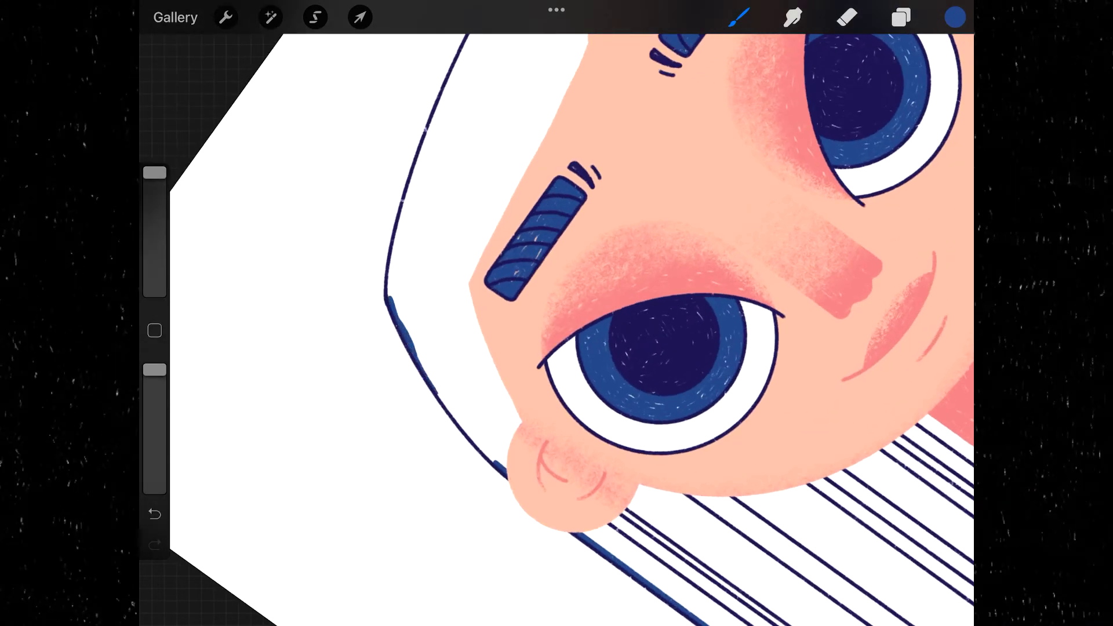
{"action": "scroll", "coordinate": [557, 313], "scroll_direction": "down", "scroll_amount": 2}
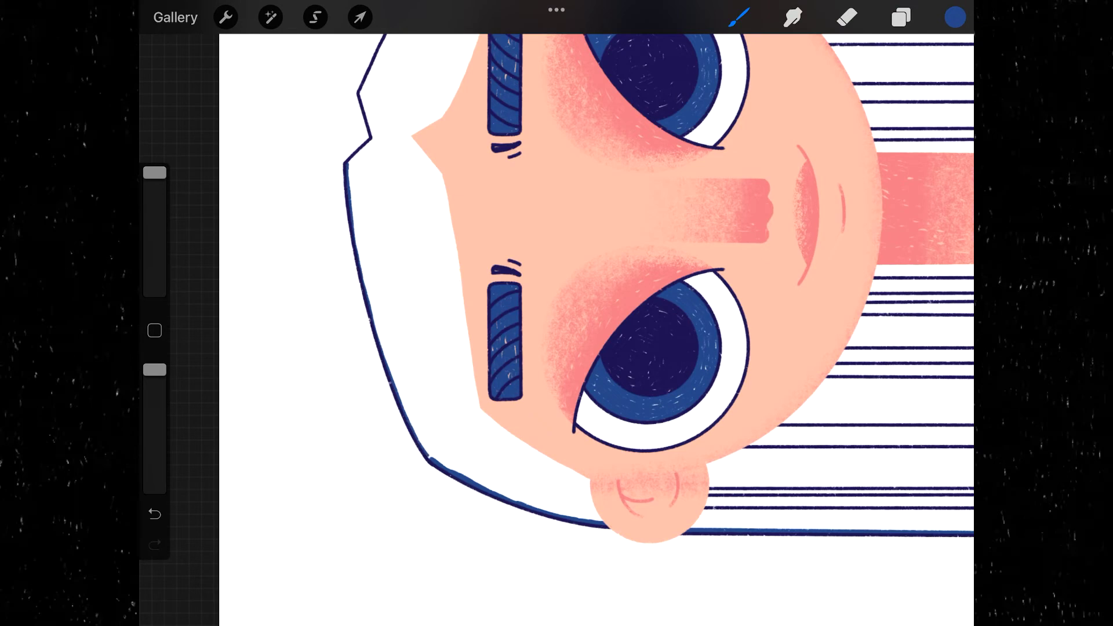
{"action": "scroll", "coordinate": [557, 313], "scroll_direction": "up", "scroll_amount": 3}
{"action": "scroll", "coordinate": [557, 313], "scroll_direction": "up", "scroll_amount": 2}
{"action": "scroll", "coordinate": [557, 313], "scroll_direction": "up", "scroll_amount": 2}
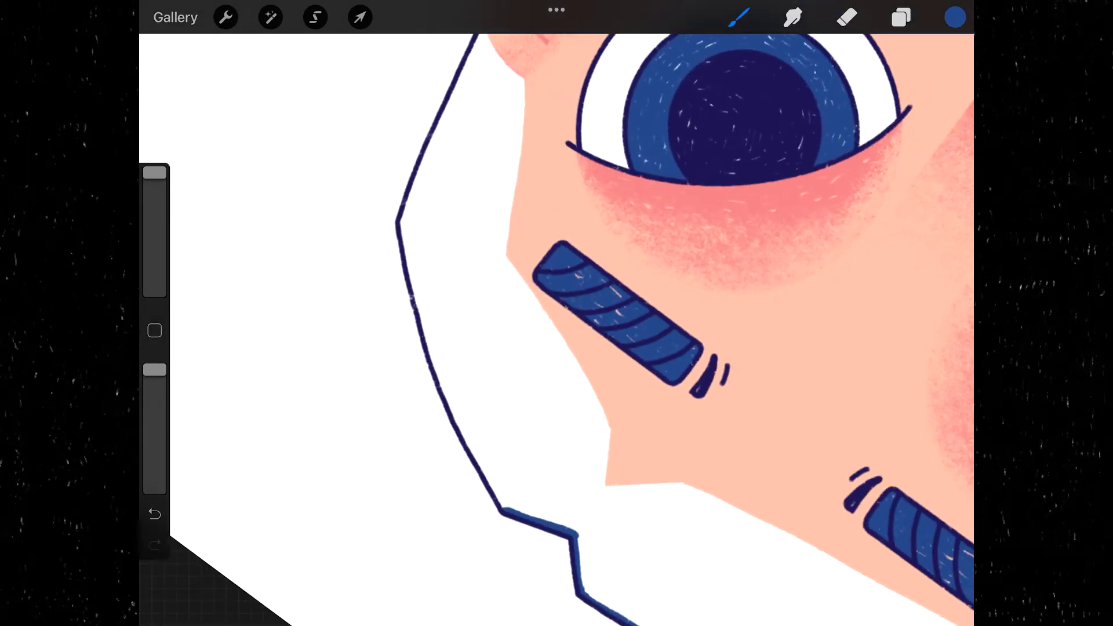
{"action": "scroll", "coordinate": [556, 313], "scroll_direction": "down", "scroll_amount": 2}
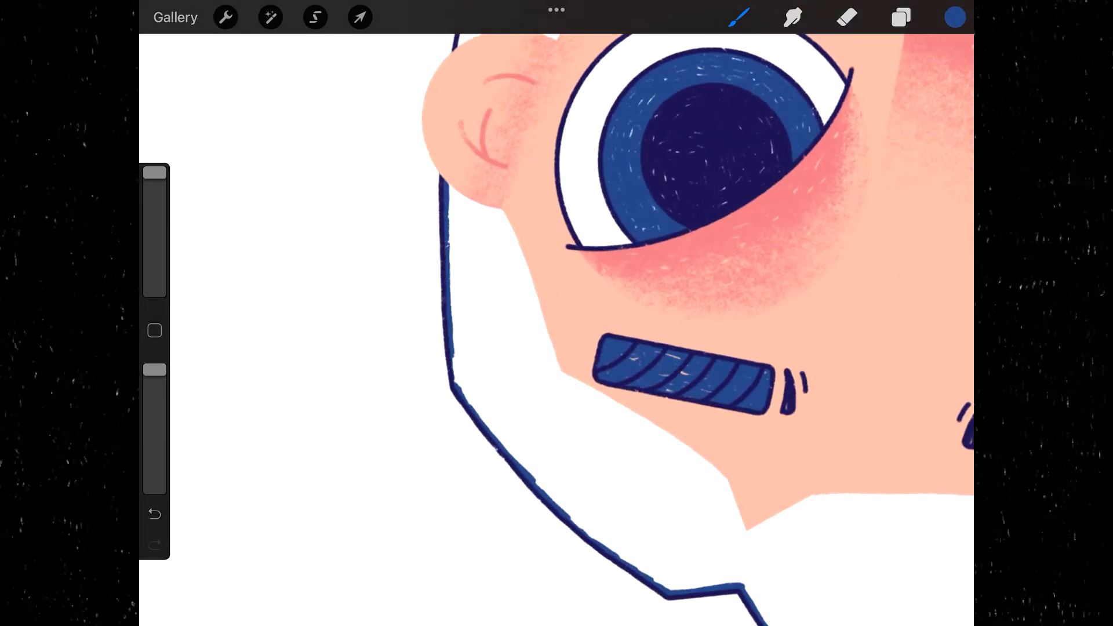
{"action": "scroll", "coordinate": [557, 313], "scroll_direction": "down", "scroll_amount": 3}
{"action": "scroll", "coordinate": [557, 313], "scroll_direction": "up", "scroll_amount": 3}
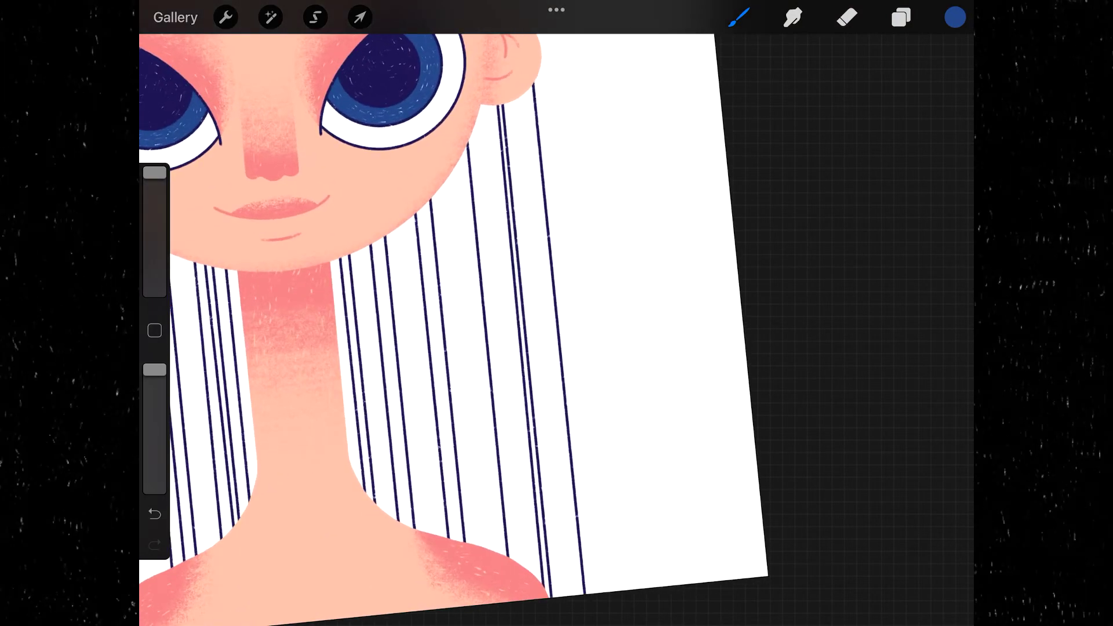
{"action": "left_click_drag", "start_coordinate": [532, 84], "coordinate": [583, 594]}
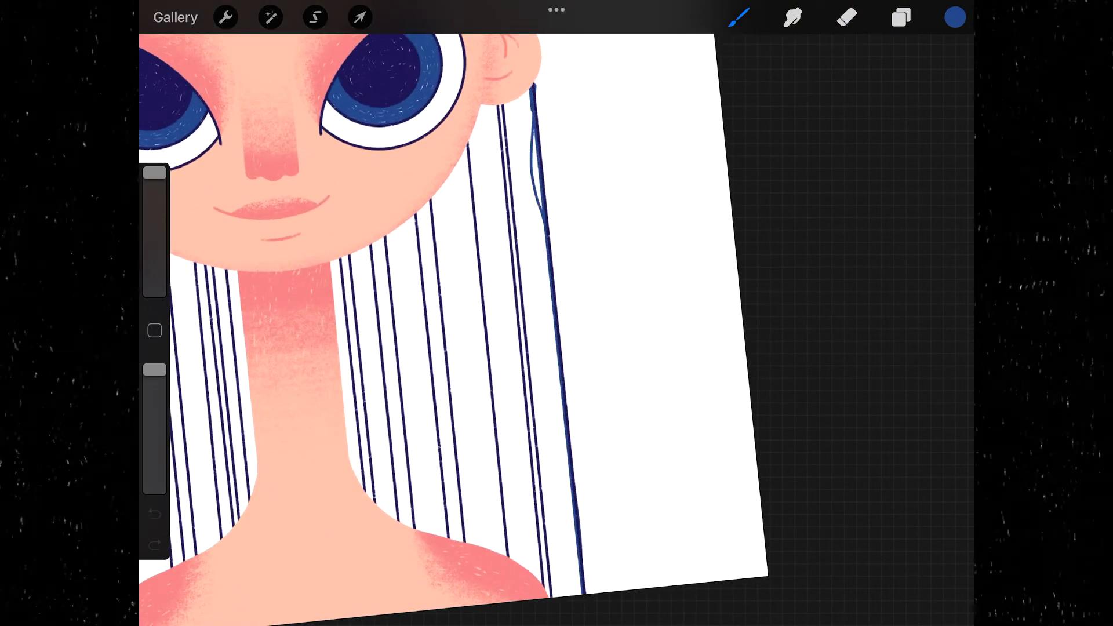
{"action": "scroll", "coordinate": [556, 313], "scroll_direction": "down", "scroll_amount": 5}
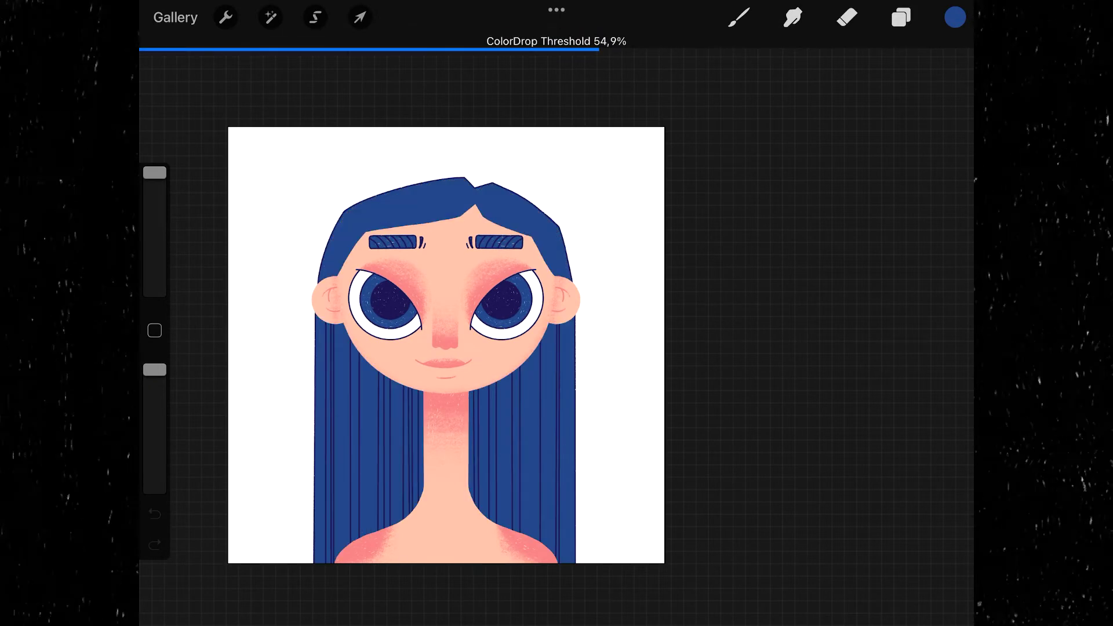
{"action": "left_click_drag", "start_coordinate": [538, 416], "coordinate": [537, 416]}
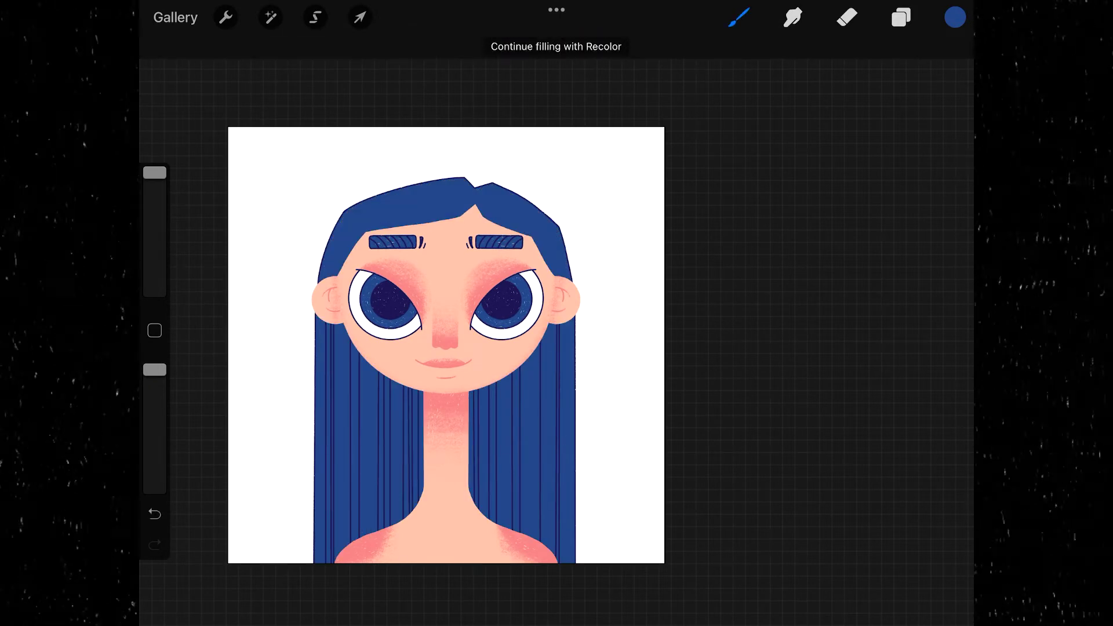
Step: Alpha-lock the hair layer and draw dark navy lines along the parting and hair edge
{"action": "left_click", "coordinate": [901, 17]}
{"action": "left_click", "coordinate": [955, 18]}
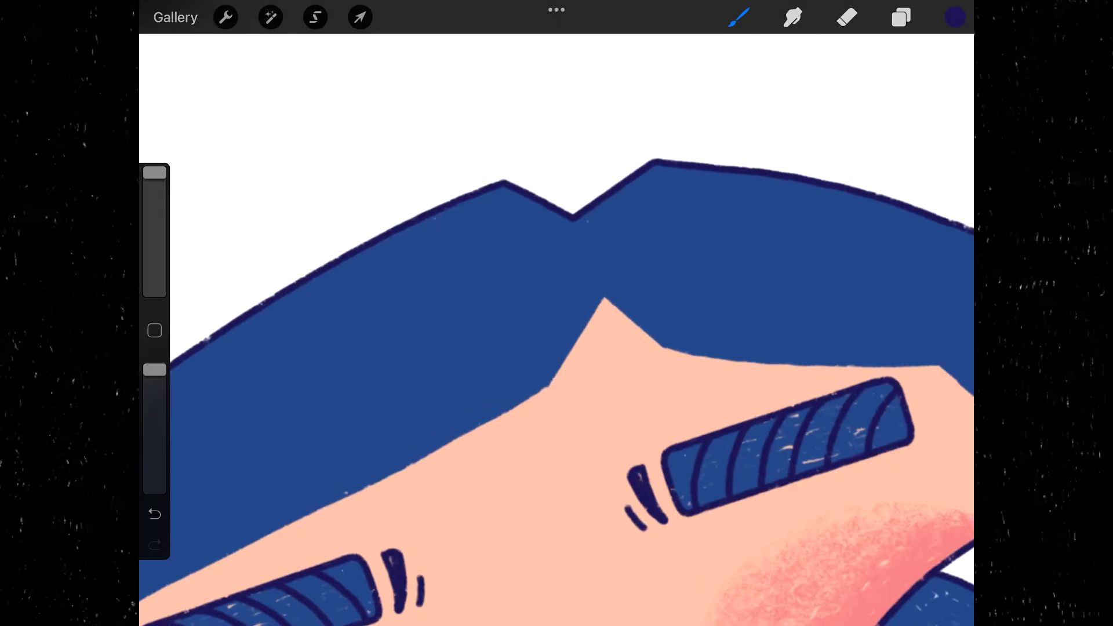
{"action": "left_click_drag", "start_coordinate": [572, 219], "coordinate": [606, 299]}
{"action": "left_click_drag", "start_coordinate": [610, 177], "coordinate": [700, 183]}
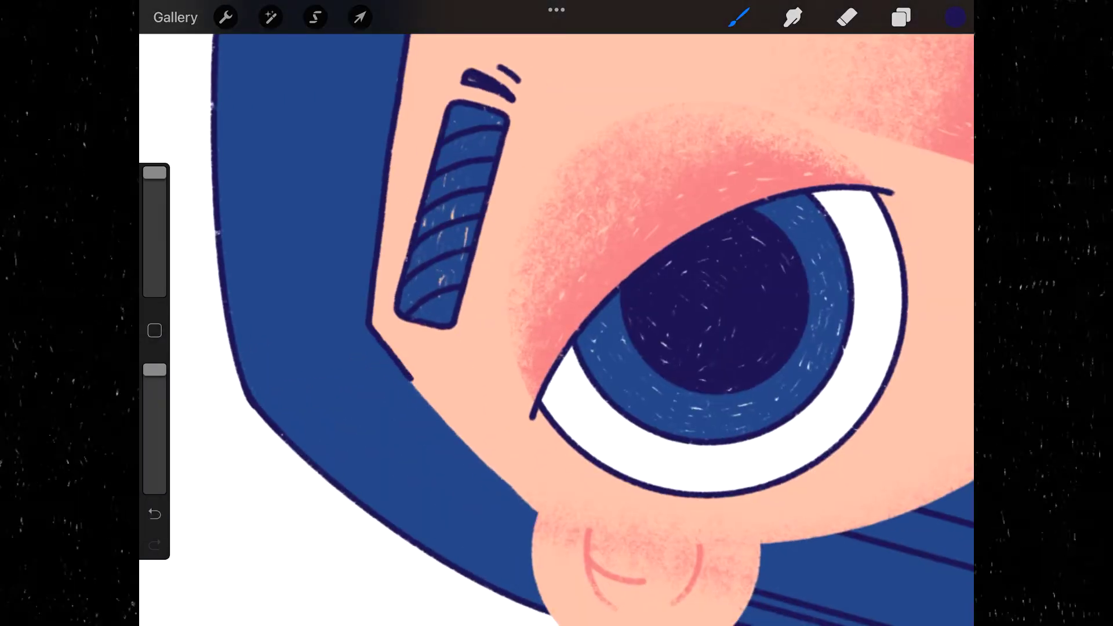
{"action": "left_click_drag", "start_coordinate": [411, 380], "coordinate": [538, 513]}
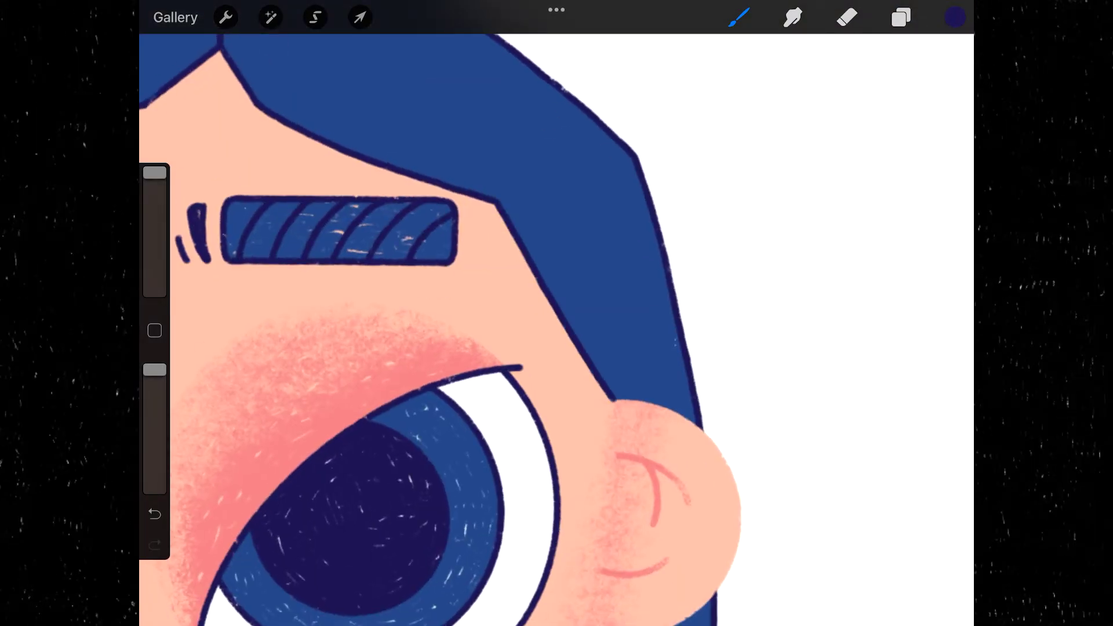
{"action": "left_click_drag", "start_coordinate": [154, 172], "coordinate": [155, 254]}
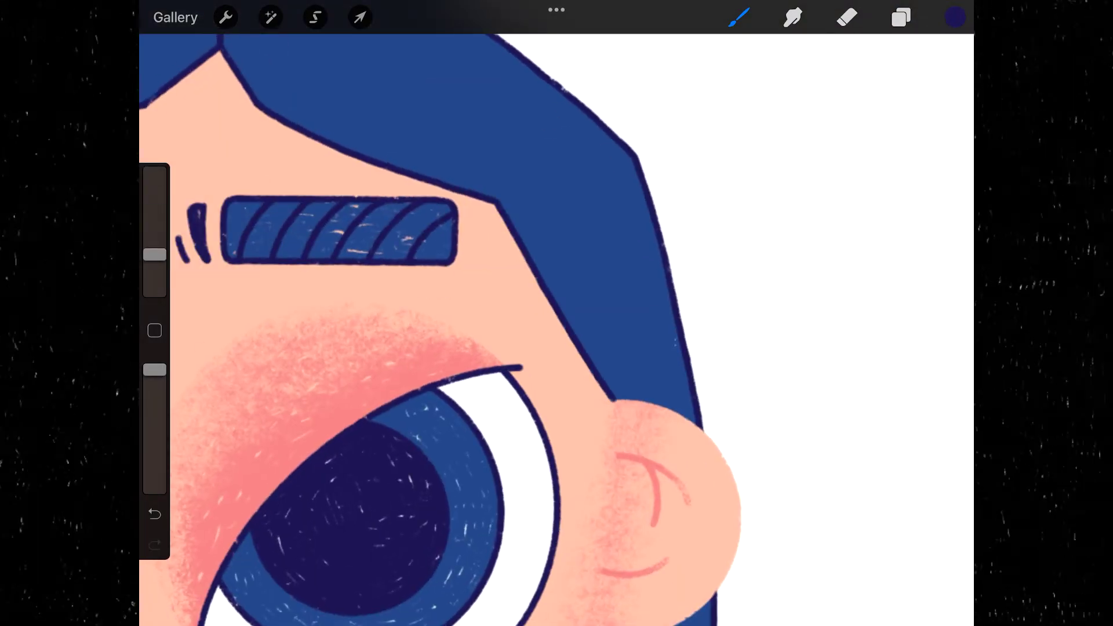
{"action": "left_click_drag", "start_coordinate": [154, 216], "coordinate": [154, 252]}
Step: On Layer 10, draw navy strand lines inside the hair near the parting
{"action": "left_click", "coordinate": [901, 18]}
{"action": "scroll", "coordinate": [816, 347], "scroll_direction": "down", "scroll_amount": 2}
{"action": "left_click", "coordinate": [773, 498]}
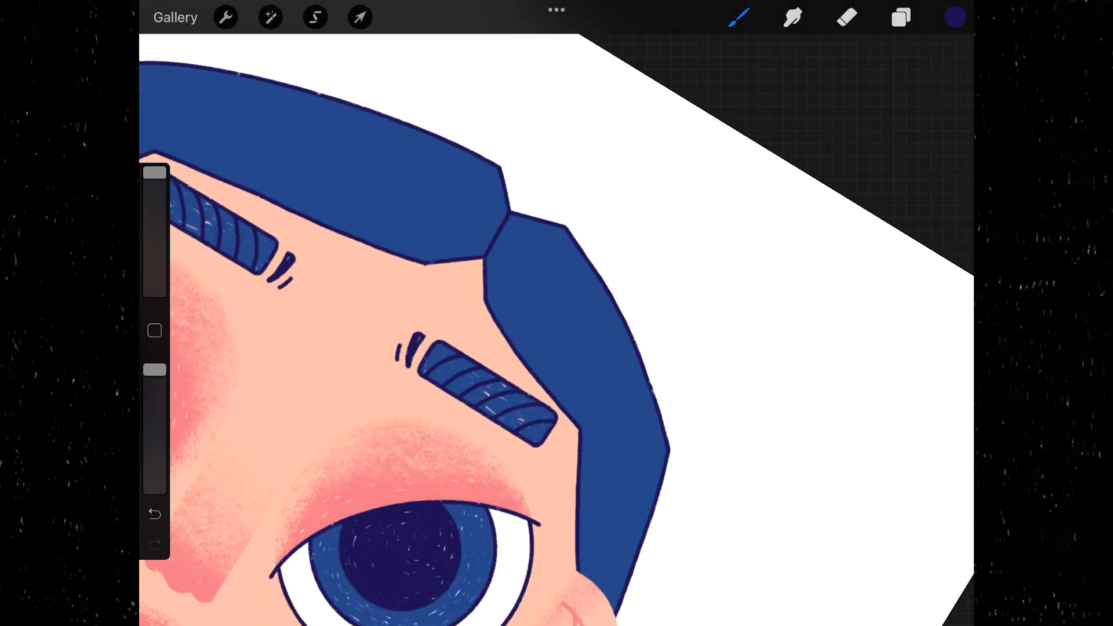
{"action": "left_click_drag", "start_coordinate": [487, 239], "coordinate": [600, 412]}
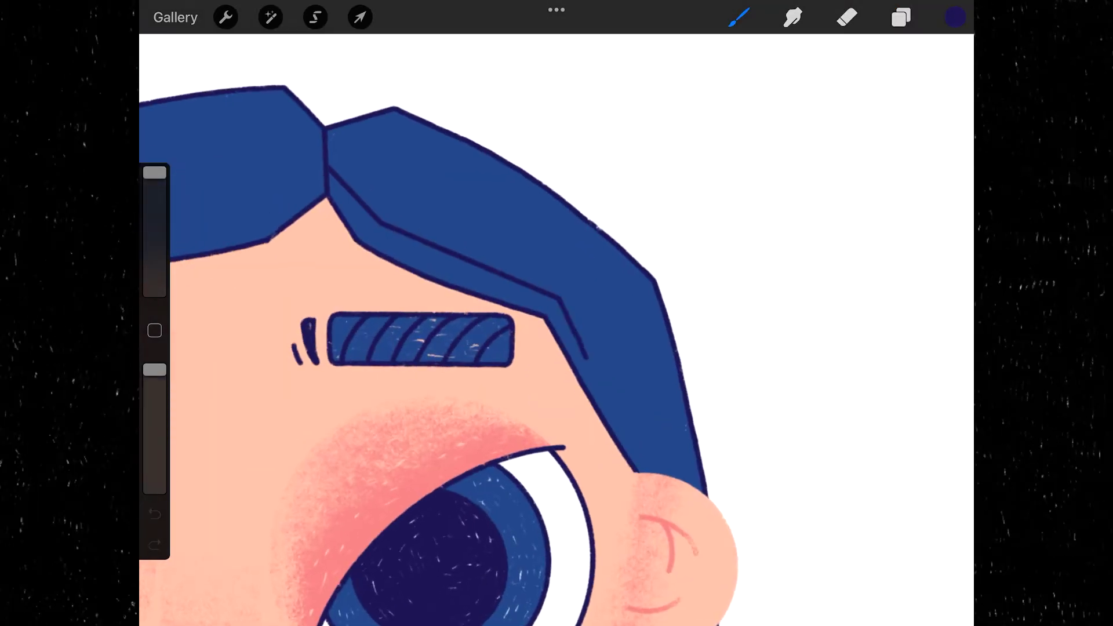
{"action": "left_click_drag", "start_coordinate": [328, 148], "coordinate": [628, 292]}
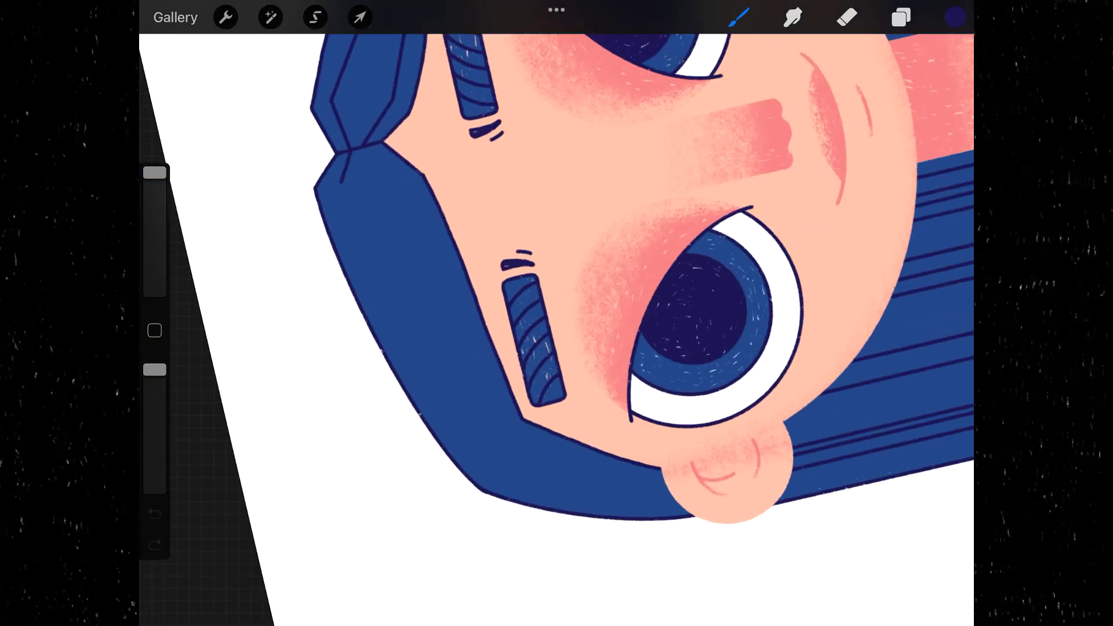
{"action": "left_click_drag", "start_coordinate": [348, 232], "coordinate": [482, 463]}
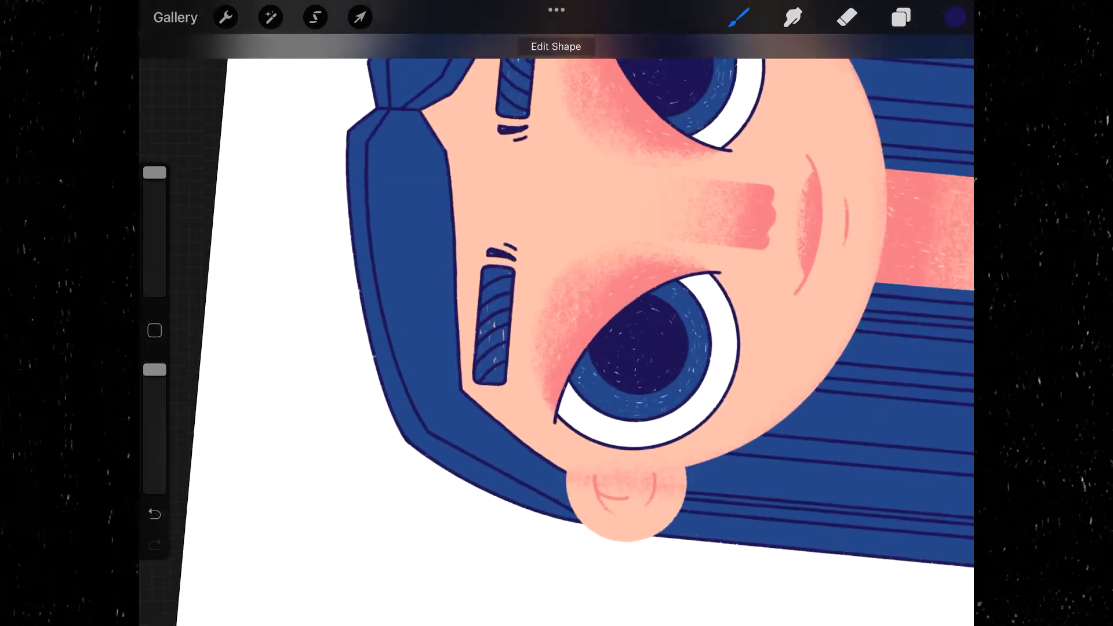
Step: Add two more short navy strand lines inside the blue hair
{"action": "left_click_drag", "start_coordinate": [400, 120], "coordinate": [426, 171]}
{"action": "left_click_drag", "start_coordinate": [439, 392], "coordinate": [561, 491]}
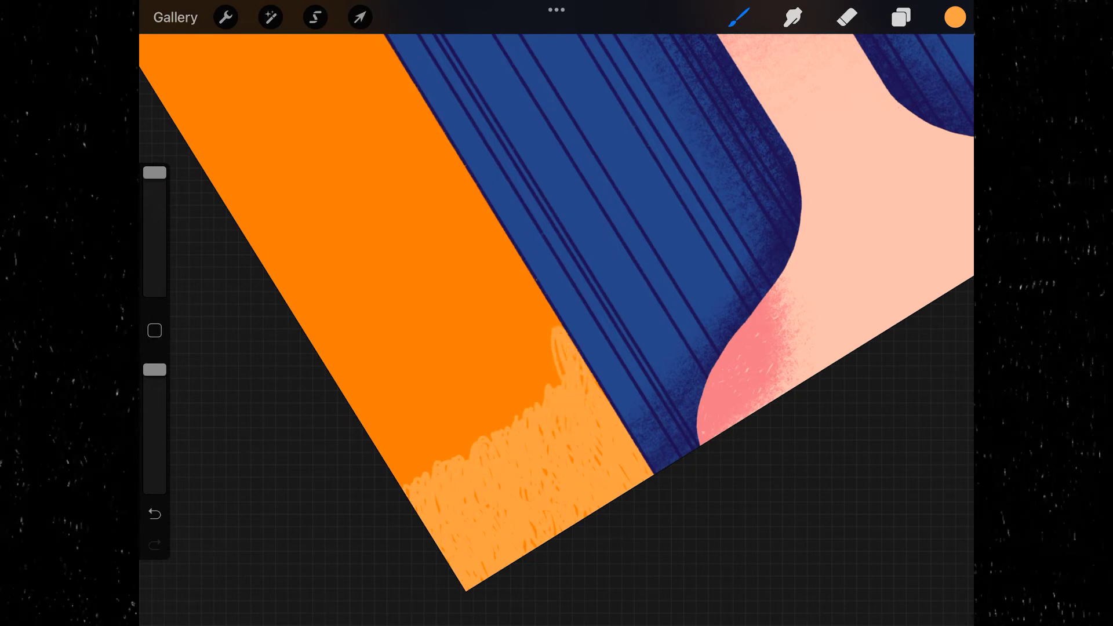
Step: Push light-orange texture upward over the dark orange, filling up to the hair edge
{"action": "mouse_move", "coordinate": [540, 365]}
{"action": "left_mouse_down"}
{"action": "mouse_move", "coordinate": [531, 287]}
{"action": "mouse_move", "coordinate": [490, 246]}
{"action": "left_mouse_up"}
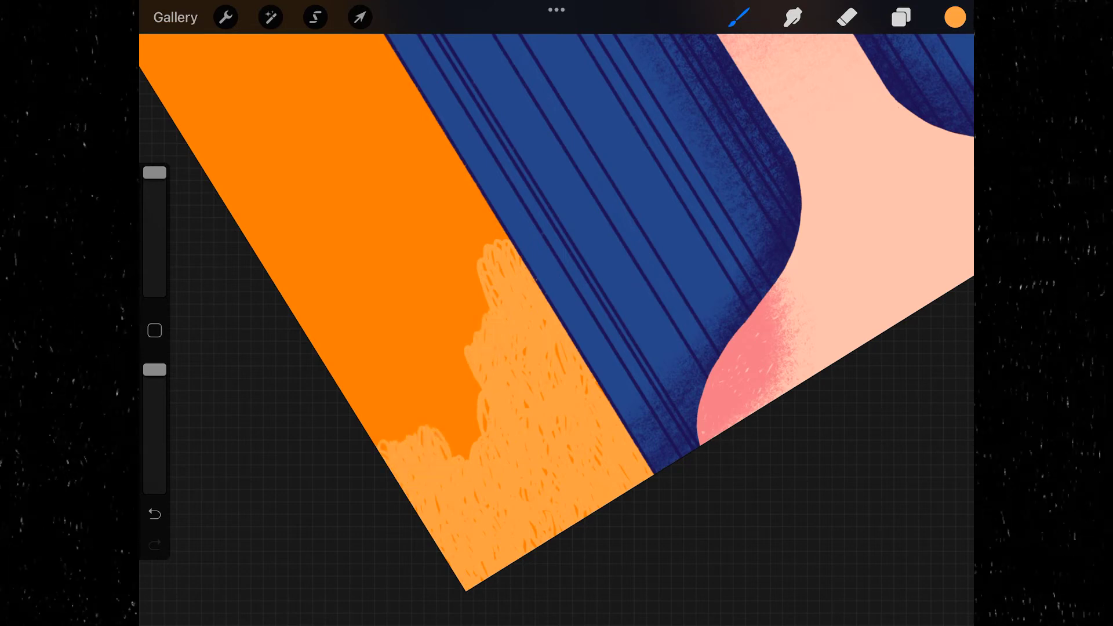
{"action": "left_click_drag", "start_coordinate": [449, 386], "coordinate": [374, 426]}
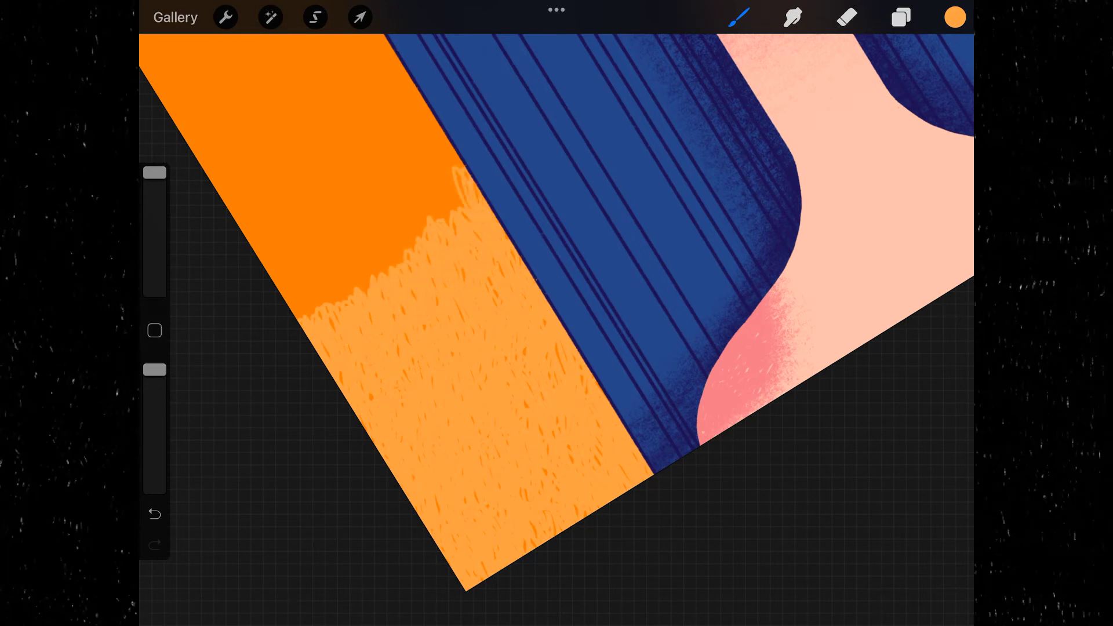
{"action": "mouse_move", "coordinate": [261, 424]}
{"action": "left_mouse_down"}
{"action": "mouse_move", "coordinate": [293, 487]}
{"action": "mouse_move", "coordinate": [342, 434]}
{"action": "mouse_move", "coordinate": [351, 440]}
{"action": "left_mouse_up"}
{"action": "mouse_move", "coordinate": [348, 490]}
{"action": "left_mouse_down"}
{"action": "mouse_move", "coordinate": [371, 419]}
{"action": "mouse_move", "coordinate": [406, 412]}
{"action": "left_mouse_up"}
{"action": "left_click_drag", "start_coordinate": [394, 464], "coordinate": [428, 404]}
{"action": "mouse_move", "coordinate": [249, 364]}
{"action": "left_mouse_down"}
{"action": "mouse_move", "coordinate": [279, 423]}
{"action": "mouse_move", "coordinate": [299, 357]}
{"action": "left_mouse_up"}
{"action": "left_click_drag", "start_coordinate": [296, 421], "coordinate": [362, 348]}
{"action": "mouse_move", "coordinate": [351, 408]}
{"action": "left_mouse_down"}
{"action": "mouse_move", "coordinate": [374, 345]}
{"action": "mouse_move", "coordinate": [408, 365]}
{"action": "left_mouse_up"}
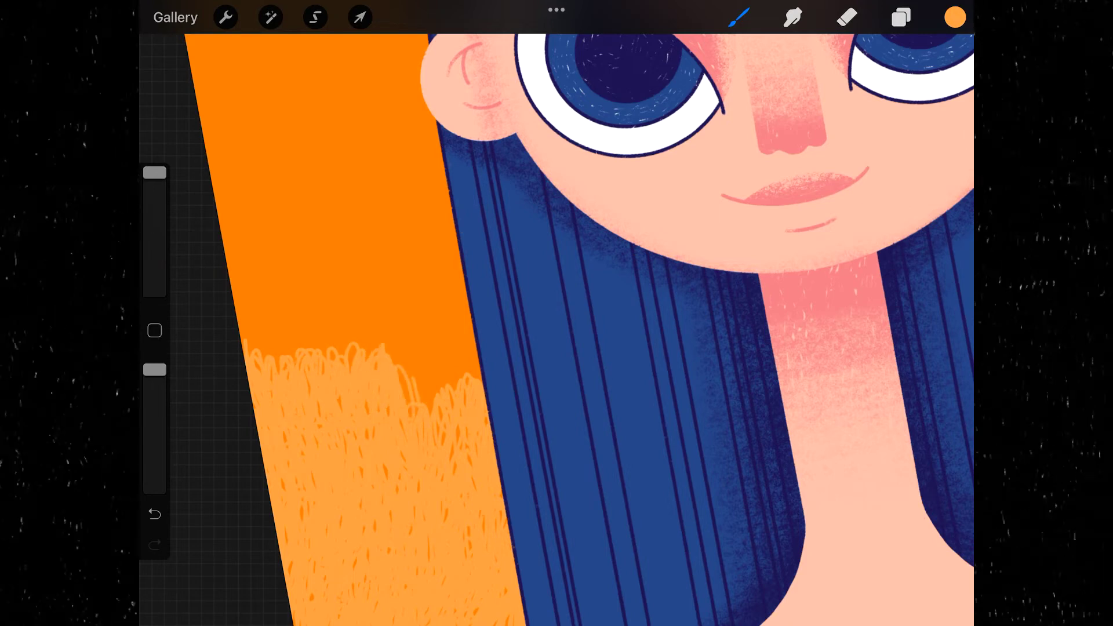
{"action": "left_click_drag", "start_coordinate": [408, 415], "coordinate": [429, 342]}
{"action": "left_click_drag", "start_coordinate": [405, 385], "coordinate": [447, 336]}
{"action": "mouse_move", "coordinate": [446, 391]}
{"action": "left_mouse_down"}
{"action": "mouse_move", "coordinate": [469, 316]}
{"action": "mouse_move", "coordinate": [444, 272]}
{"action": "left_mouse_up"}
{"action": "mouse_move", "coordinate": [429, 330]}
{"action": "left_mouse_down"}
{"action": "mouse_move", "coordinate": [450, 240]}
{"action": "mouse_move", "coordinate": [426, 279]}
{"action": "left_mouse_up"}
{"action": "left_click_drag", "start_coordinate": [376, 354], "coordinate": [386, 282]}
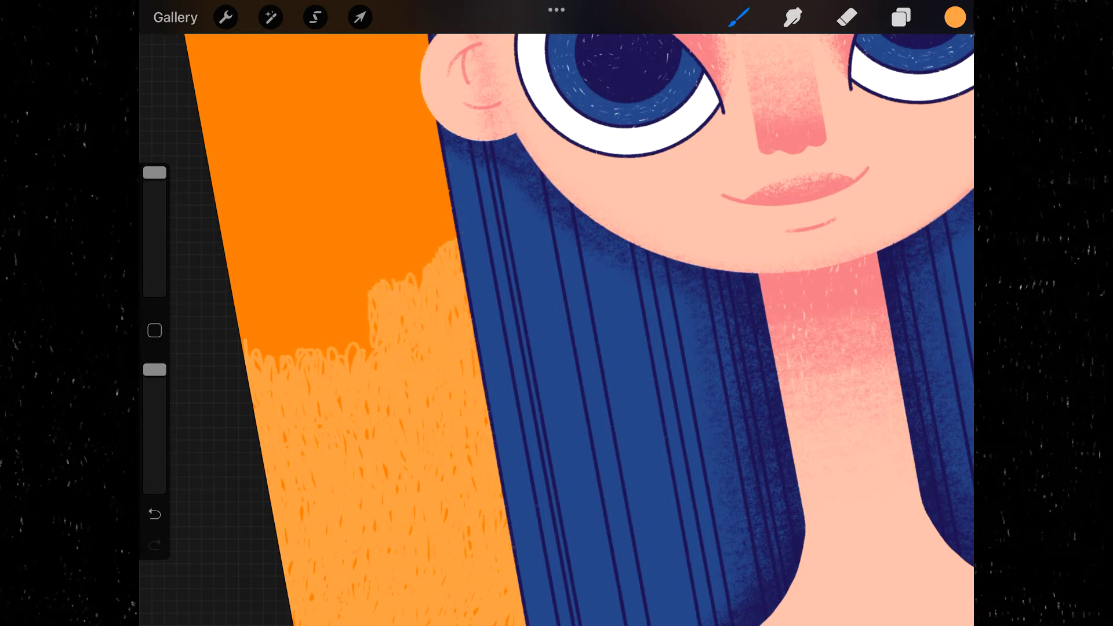
Step: Fill the lower-left background and dark-orange dips with light-orange texture up toward the ear
{"action": "mouse_move", "coordinate": [264, 481]}
{"action": "left_mouse_down"}
{"action": "mouse_move", "coordinate": [273, 415]}
{"action": "mouse_move", "coordinate": [302, 417]}
{"action": "left_mouse_up"}
{"action": "left_click_drag", "start_coordinate": [313, 487], "coordinate": [339, 443]}
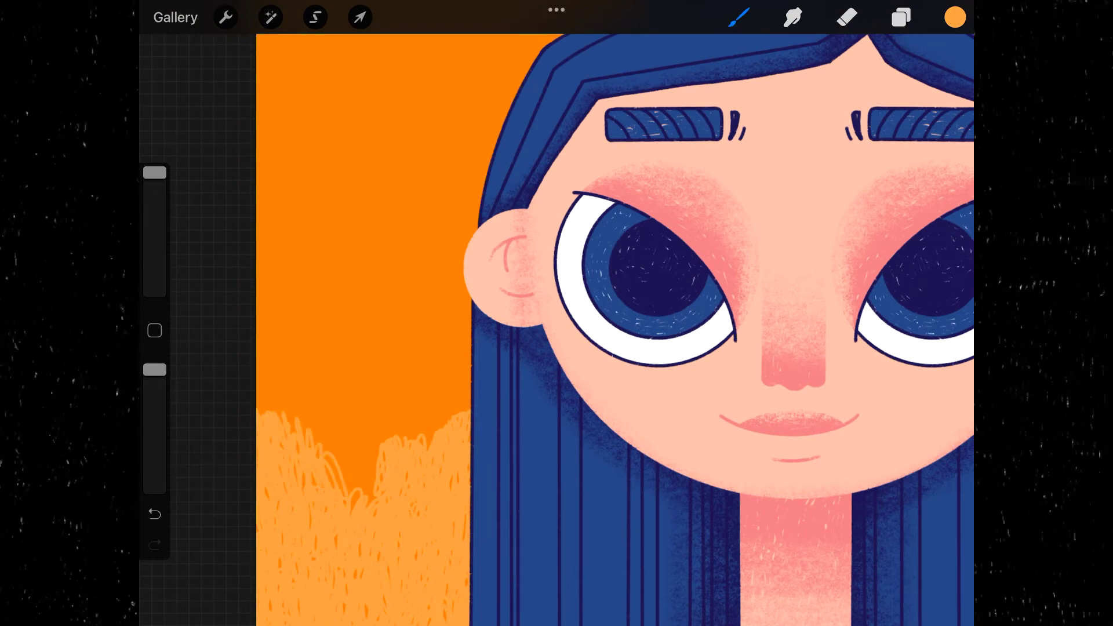
{"action": "mouse_move", "coordinate": [365, 504]}
{"action": "left_mouse_down"}
{"action": "mouse_move", "coordinate": [374, 441]}
{"action": "mouse_move", "coordinate": [347, 414]}
{"action": "left_mouse_up"}
{"action": "mouse_move", "coordinate": [365, 452]}
{"action": "left_mouse_down"}
{"action": "mouse_move", "coordinate": [316, 388]}
{"action": "mouse_move", "coordinate": [261, 368]}
{"action": "left_mouse_up"}
{"action": "mouse_move", "coordinate": [261, 406]}
{"action": "left_mouse_down"}
{"action": "mouse_move", "coordinate": [313, 359]}
{"action": "mouse_move", "coordinate": [359, 357]}
{"action": "left_mouse_up"}
{"action": "left_click_drag", "start_coordinate": [356, 406], "coordinate": [438, 376]}
{"action": "mouse_move", "coordinate": [424, 432]}
{"action": "left_mouse_down"}
{"action": "mouse_move", "coordinate": [463, 365]}
{"action": "mouse_move", "coordinate": [458, 284]}
{"action": "left_mouse_up"}
{"action": "left_click_drag", "start_coordinate": [449, 336], "coordinate": [458, 253]}
{"action": "mouse_move", "coordinate": [259, 357]}
{"action": "left_mouse_down"}
{"action": "mouse_move", "coordinate": [261, 296]}
{"action": "mouse_move", "coordinate": [302, 310]}
{"action": "mouse_move", "coordinate": [284, 246]}
{"action": "mouse_move", "coordinate": [310, 302]}
{"action": "left_mouse_up"}
{"action": "mouse_move", "coordinate": [316, 256]}
{"action": "left_mouse_down"}
{"action": "mouse_move", "coordinate": [319, 365]}
{"action": "mouse_move", "coordinate": [348, 311]}
{"action": "left_mouse_up"}
{"action": "mouse_move", "coordinate": [380, 452]}
{"action": "left_mouse_down"}
{"action": "mouse_move", "coordinate": [420, 406]}
{"action": "mouse_move", "coordinate": [400, 463]}
{"action": "left_mouse_up"}
{"action": "left_click_drag", "start_coordinate": [441, 498], "coordinate": [513, 426]}
{"action": "mouse_move", "coordinate": [472, 383]}
{"action": "left_mouse_down"}
{"action": "mouse_move", "coordinate": [455, 313]}
{"action": "mouse_move", "coordinate": [458, 406]}
{"action": "mouse_move", "coordinate": [429, 435]}
{"action": "mouse_move", "coordinate": [444, 267]}
{"action": "left_mouse_up"}
Step: Spread light-orange texture along the hair and canvas edges, filling the remaining dark notches
{"action": "mouse_move", "coordinate": [302, 464]}
{"action": "left_mouse_down"}
{"action": "mouse_move", "coordinate": [330, 405]}
{"action": "mouse_move", "coordinate": [351, 394]}
{"action": "left_mouse_up"}
{"action": "left_click_drag", "start_coordinate": [354, 455], "coordinate": [339, 371]}
{"action": "left_click_drag", "start_coordinate": [325, 411], "coordinate": [281, 382]}
{"action": "left_click_drag", "start_coordinate": [366, 446], "coordinate": [348, 359]}
{"action": "mouse_move", "coordinate": [382, 414]}
{"action": "left_mouse_down"}
{"action": "mouse_move", "coordinate": [377, 351]}
{"action": "mouse_move", "coordinate": [414, 348]}
{"action": "mouse_move", "coordinate": [400, 324]}
{"action": "mouse_move", "coordinate": [420, 209]}
{"action": "left_mouse_up"}
{"action": "left_click_drag", "start_coordinate": [406, 272], "coordinate": [422, 227]}
{"action": "left_click_drag", "start_coordinate": [618, 290], "coordinate": [638, 481]}
{"action": "left_click_drag", "start_coordinate": [331, 489], "coordinate": [287, 412]}
{"action": "mouse_move", "coordinate": [319, 458]}
{"action": "left_mouse_down"}
{"action": "mouse_move", "coordinate": [266, 383]}
{"action": "mouse_move", "coordinate": [290, 363]}
{"action": "left_mouse_up"}
{"action": "mouse_move", "coordinate": [348, 504]}
{"action": "left_mouse_down"}
{"action": "mouse_move", "coordinate": [342, 440]}
{"action": "mouse_move", "coordinate": [355, 446]}
{"action": "mouse_move", "coordinate": [321, 400]}
{"action": "left_mouse_up"}
{"action": "left_click_drag", "start_coordinate": [372, 458], "coordinate": [347, 392]}
{"action": "mouse_move", "coordinate": [406, 481]}
{"action": "left_mouse_down"}
{"action": "mouse_move", "coordinate": [368, 400]}
{"action": "mouse_move", "coordinate": [400, 400]}
{"action": "left_mouse_up"}
{"action": "left_click_drag", "start_coordinate": [432, 455], "coordinate": [402, 395]}
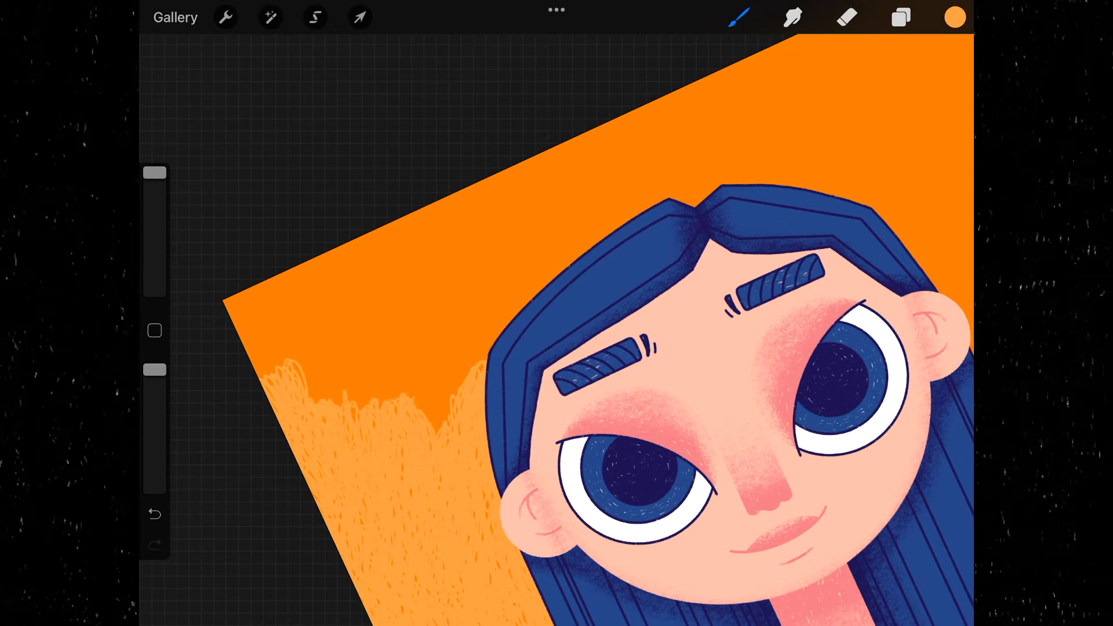
Step: Extend the light-orange texture into the top-left corner, raising its upper edge
{"action": "mouse_move", "coordinate": [261, 377]}
{"action": "left_mouse_down"}
{"action": "mouse_move", "coordinate": [284, 336]}
{"action": "mouse_move", "coordinate": [240, 316]}
{"action": "mouse_move", "coordinate": [287, 275]}
{"action": "left_mouse_up"}
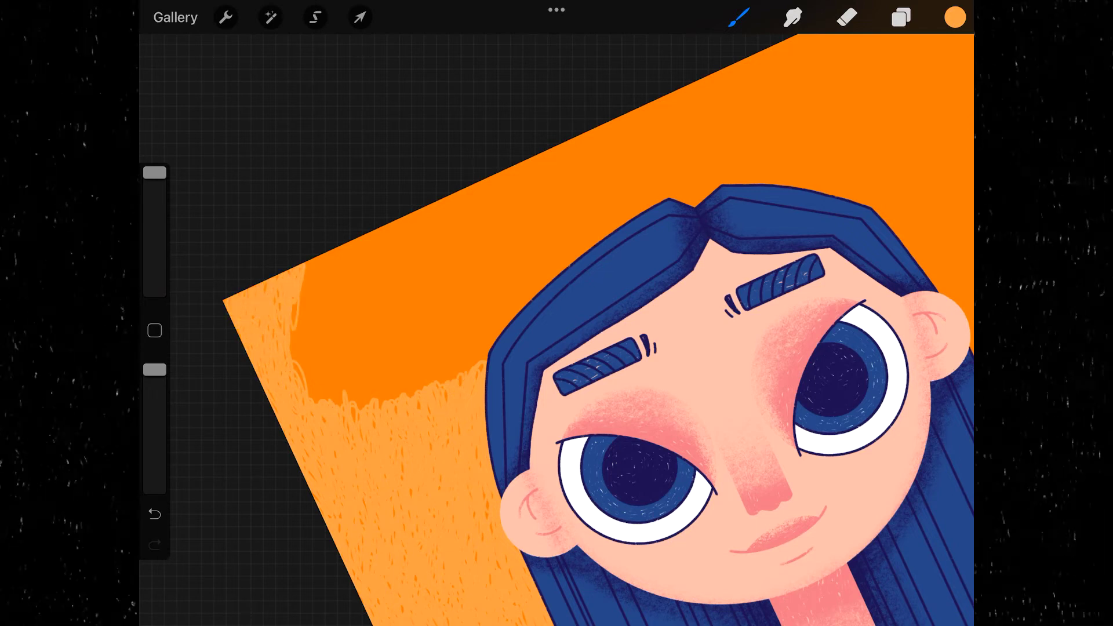
{"action": "left_click_drag", "start_coordinate": [310, 382], "coordinate": [322, 339]}
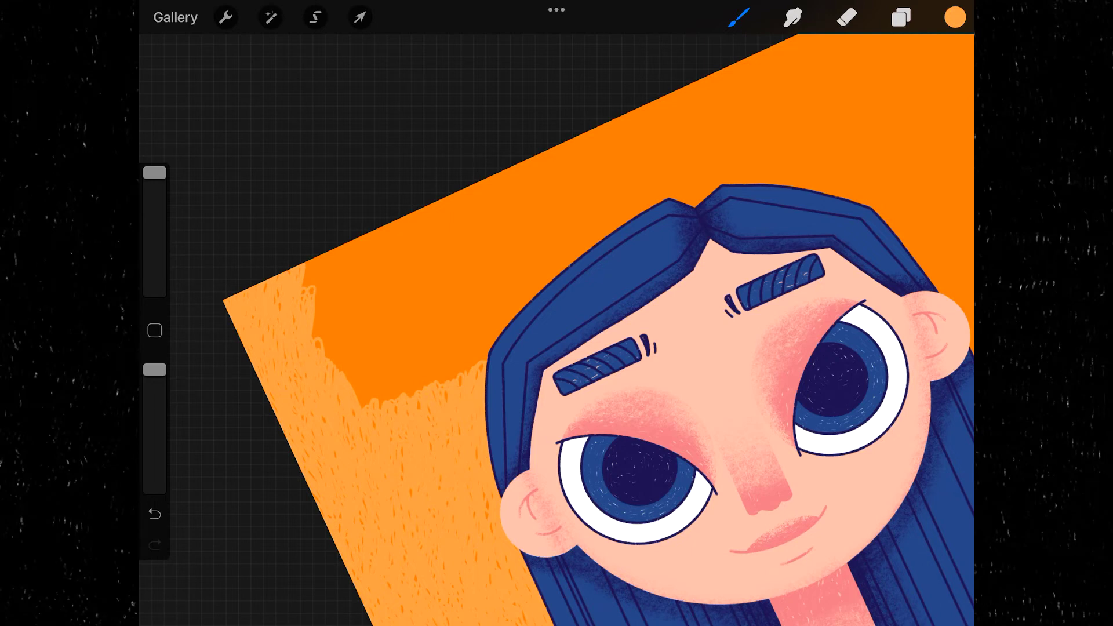
{"action": "mouse_move", "coordinate": [368, 406]}
{"action": "left_mouse_down"}
{"action": "mouse_move", "coordinate": [394, 365]}
{"action": "mouse_move", "coordinate": [464, 332]}
{"action": "left_mouse_up"}
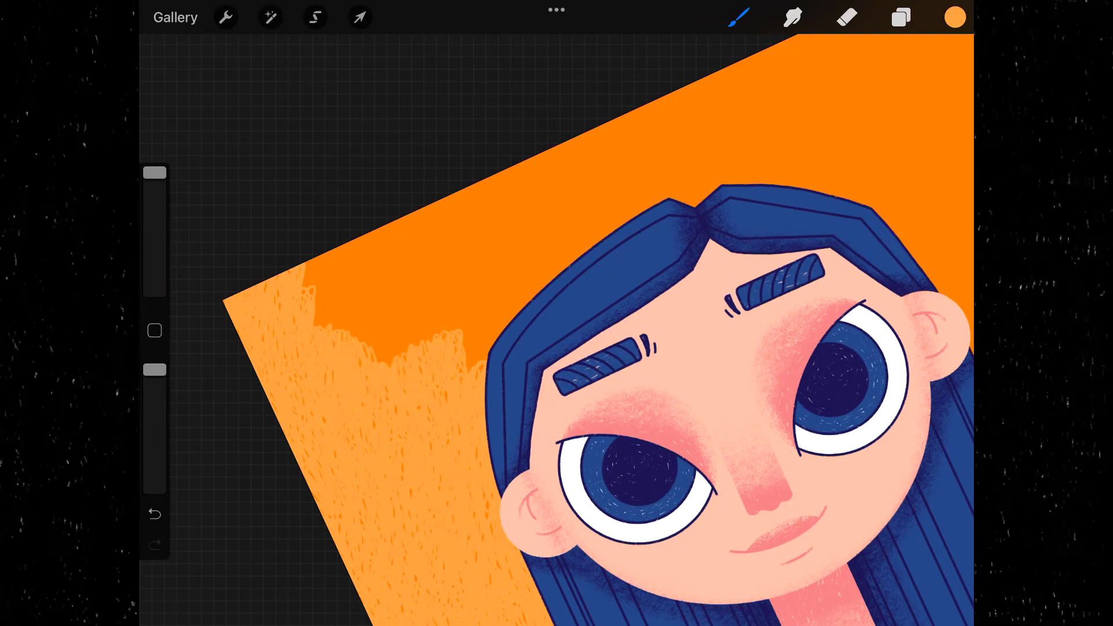
{"action": "left_click_drag", "start_coordinate": [461, 371], "coordinate": [487, 324]}
{"action": "left_click_drag", "start_coordinate": [324, 327], "coordinate": [328, 250]}
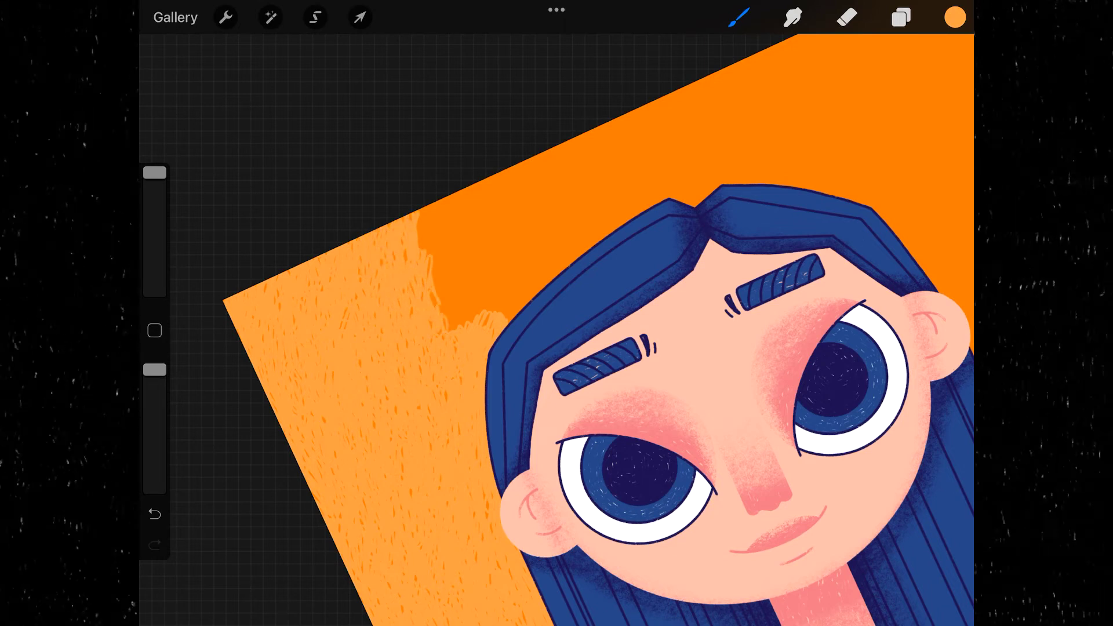
Step: Paint light-orange textured strokes along the hair's upper edge
{"action": "scroll", "coordinate": [394, 197], "scroll_direction": "up", "scroll_amount": 5}
{"action": "mouse_move", "coordinate": [330, 316]}
{"action": "left_mouse_down"}
{"action": "mouse_move", "coordinate": [359, 408]}
{"action": "mouse_move", "coordinate": [391, 414]}
{"action": "left_mouse_up"}
{"action": "left_click_drag", "start_coordinate": [382, 272], "coordinate": [426, 437]}
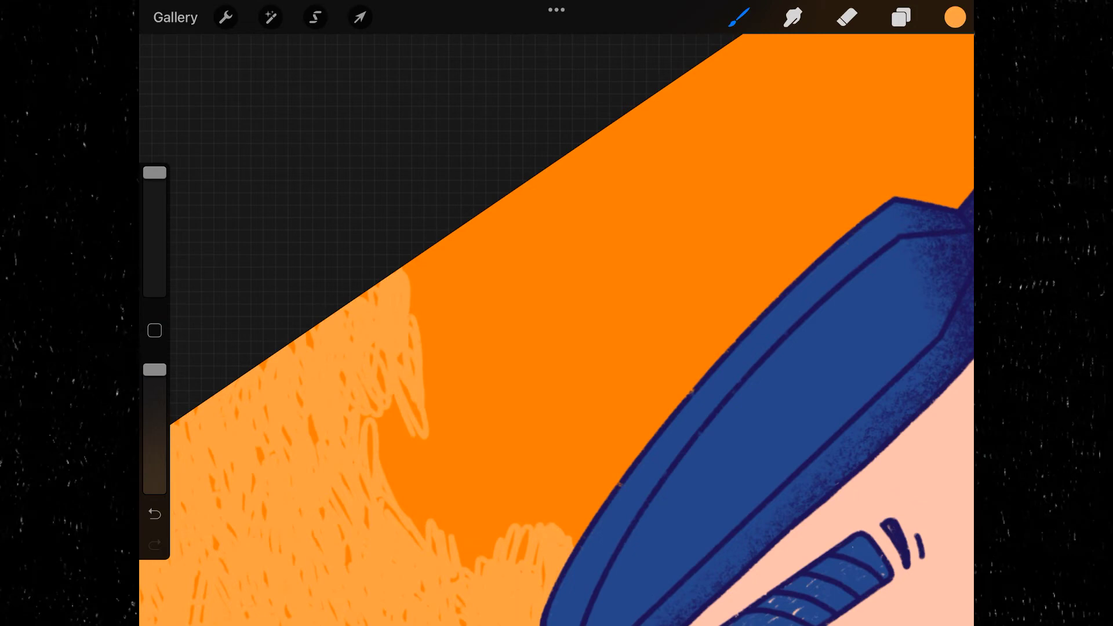
{"action": "left_click_drag", "start_coordinate": [377, 406], "coordinate": [429, 522]}
{"action": "left_click_drag", "start_coordinate": [423, 440], "coordinate": [482, 557]}
{"action": "left_click_drag", "start_coordinate": [458, 440], "coordinate": [499, 533]}
{"action": "scroll", "coordinate": [556, 324], "scroll_direction": "down", "scroll_amount": 5}
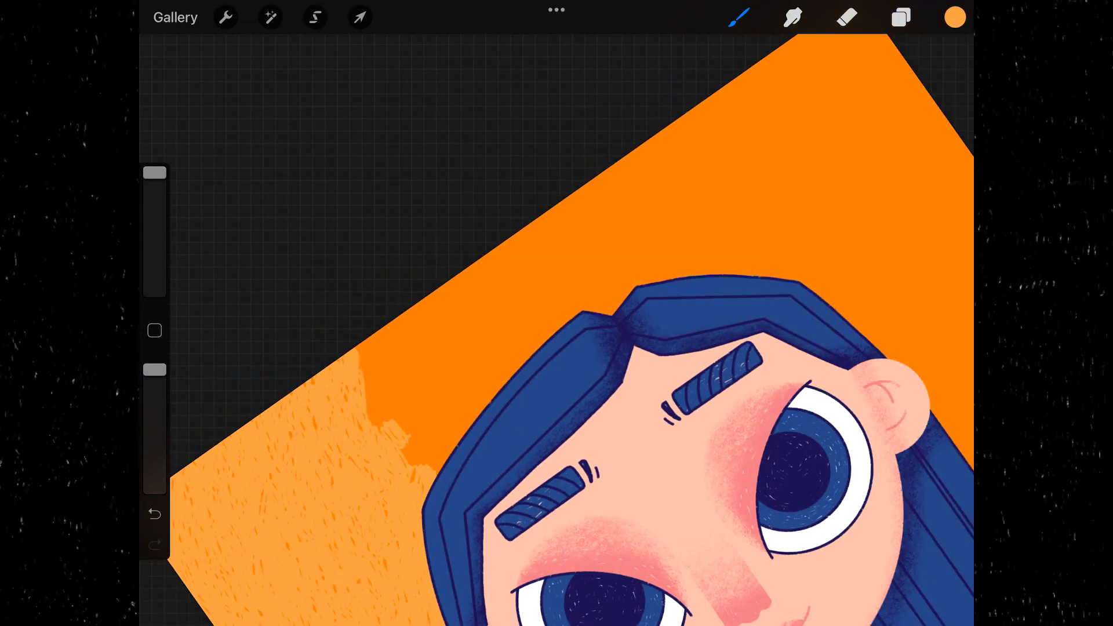
{"action": "left_click_drag", "start_coordinate": [416, 307], "coordinate": [408, 348]}
{"action": "mouse_move", "coordinate": [403, 316]}
{"action": "left_mouse_down"}
{"action": "mouse_move", "coordinate": [362, 379]}
{"action": "mouse_move", "coordinate": [371, 374]}
{"action": "left_mouse_up"}
{"action": "left_click_drag", "start_coordinate": [406, 331], "coordinate": [406, 371]}
{"action": "mouse_move", "coordinate": [389, 365]}
{"action": "left_mouse_down"}
{"action": "mouse_move", "coordinate": [365, 402]}
{"action": "mouse_move", "coordinate": [386, 423]}
{"action": "left_mouse_up"}
{"action": "left_click_drag", "start_coordinate": [410, 389], "coordinate": [400, 435]}
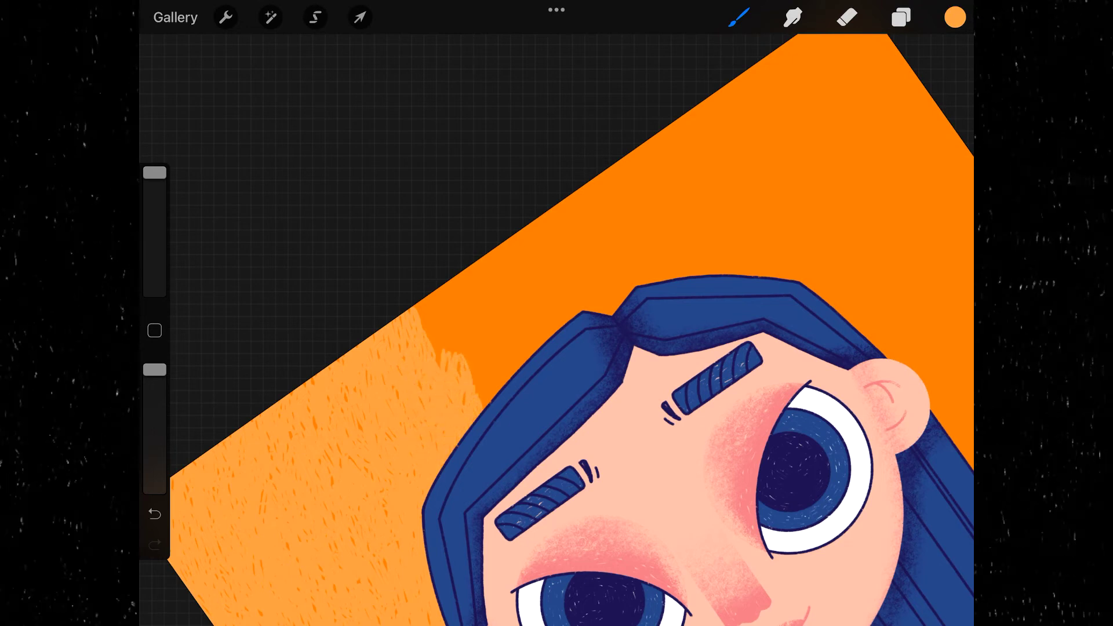
Step: Carry the light-orange texture rightward along the top, covering the top-right dark-orange patch
{"action": "left_click_drag", "start_coordinate": [447, 289], "coordinate": [432, 329]}
{"action": "left_click_drag", "start_coordinate": [464, 281], "coordinate": [482, 389]}
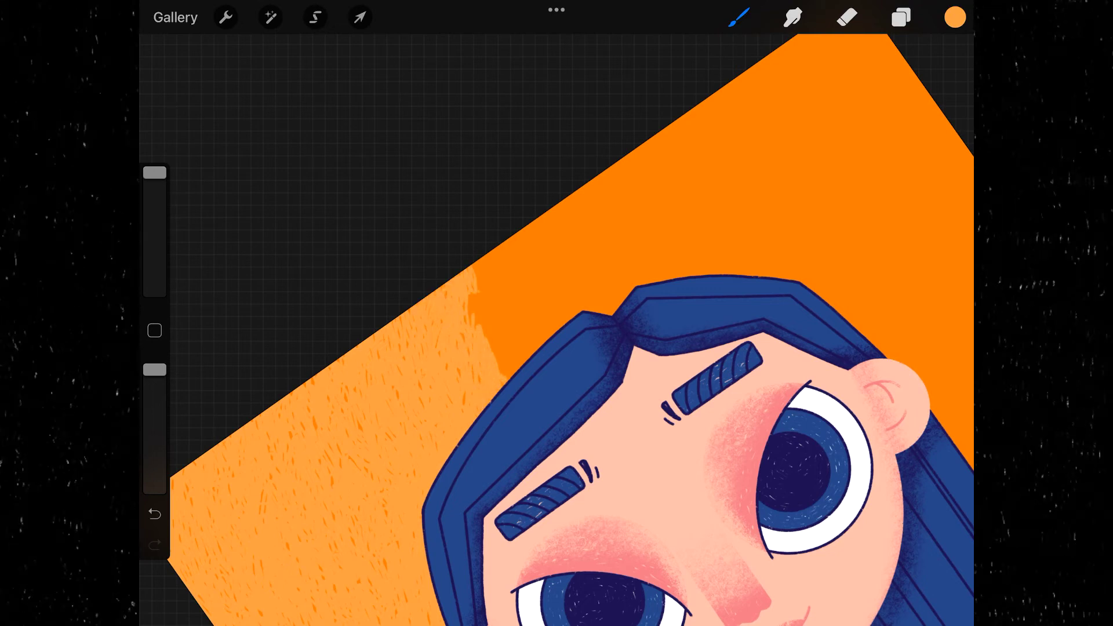
{"action": "left_click_drag", "start_coordinate": [489, 261], "coordinate": [479, 325]}
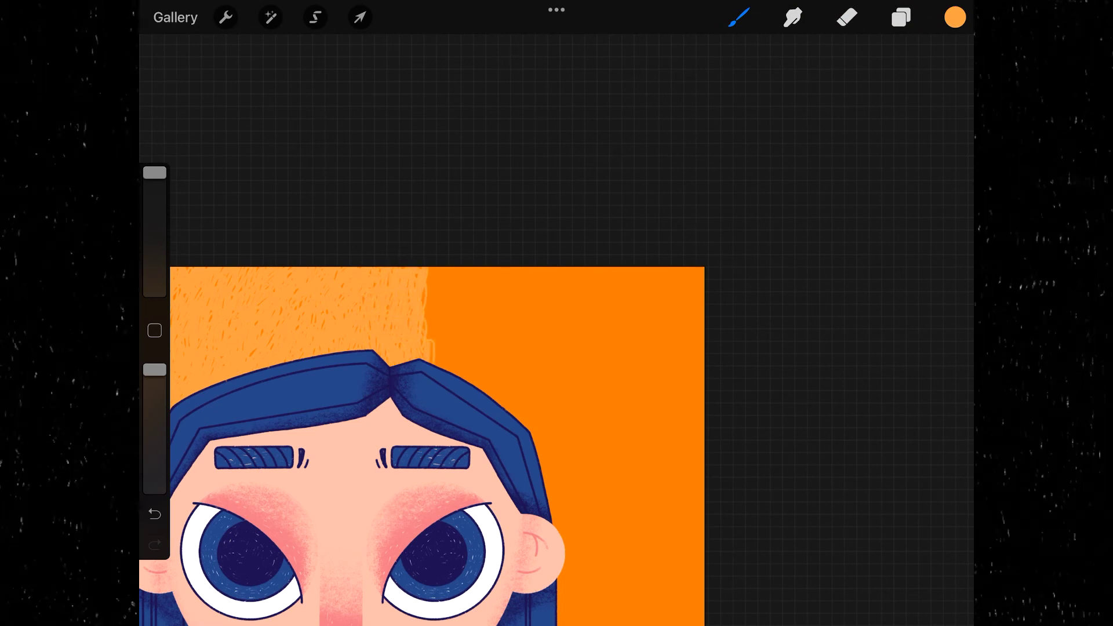
{"action": "left_click_drag", "start_coordinate": [432, 342], "coordinate": [464, 376]}
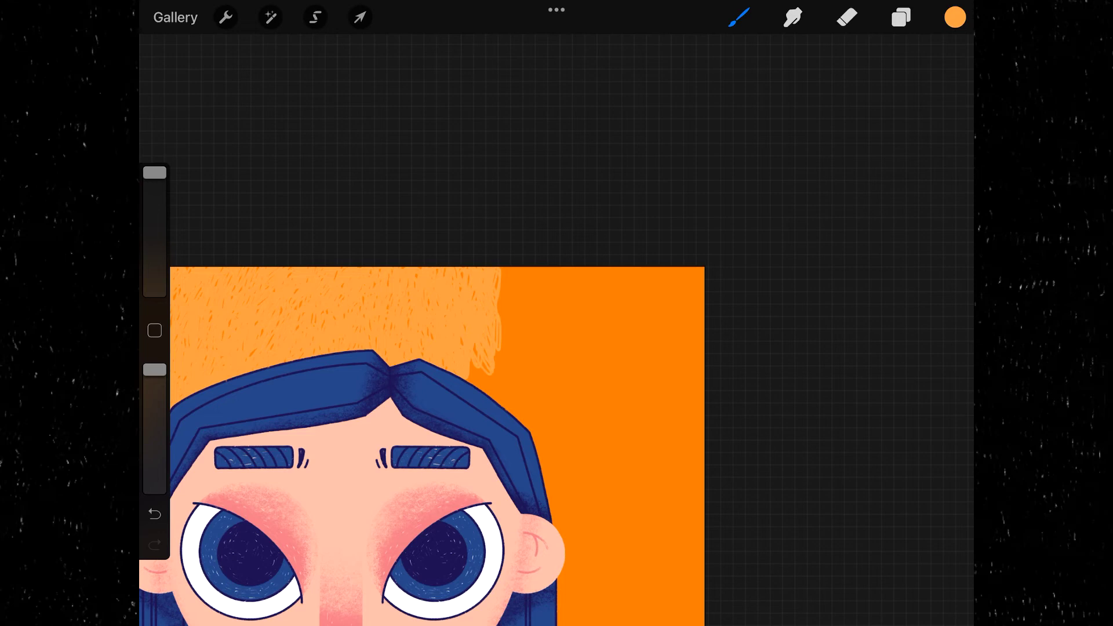
{"action": "left_click_drag", "start_coordinate": [510, 268], "coordinate": [513, 355]}
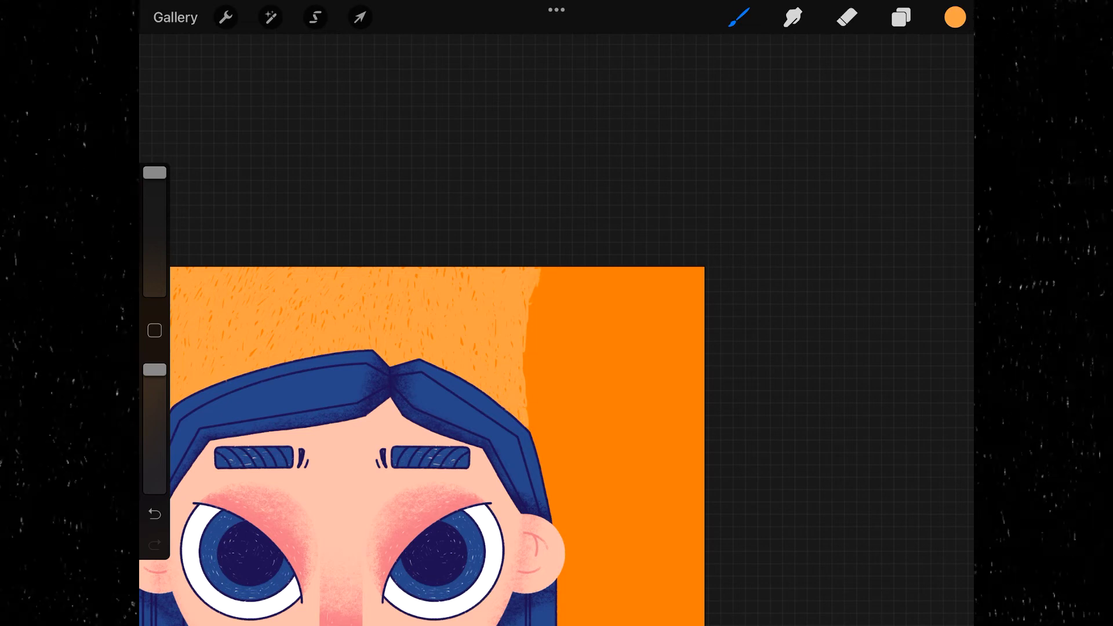
{"action": "left_click_drag", "start_coordinate": [530, 301], "coordinate": [557, 269]}
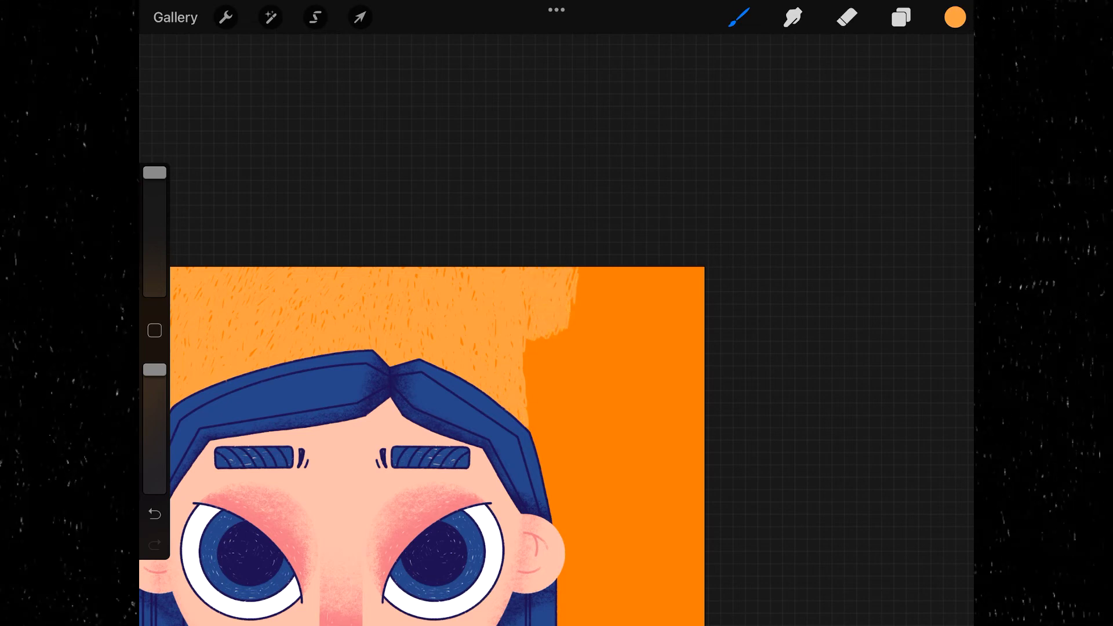
{"action": "left_click_drag", "start_coordinate": [577, 313], "coordinate": [615, 269]}
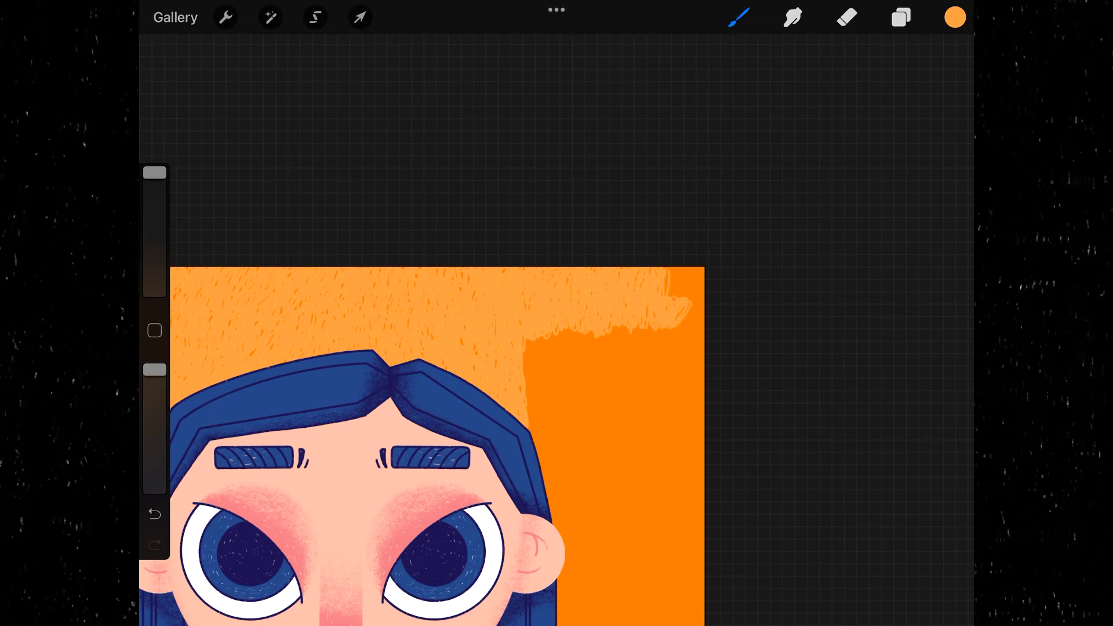
{"action": "left_click_drag", "start_coordinate": [673, 295], "coordinate": [698, 270]}
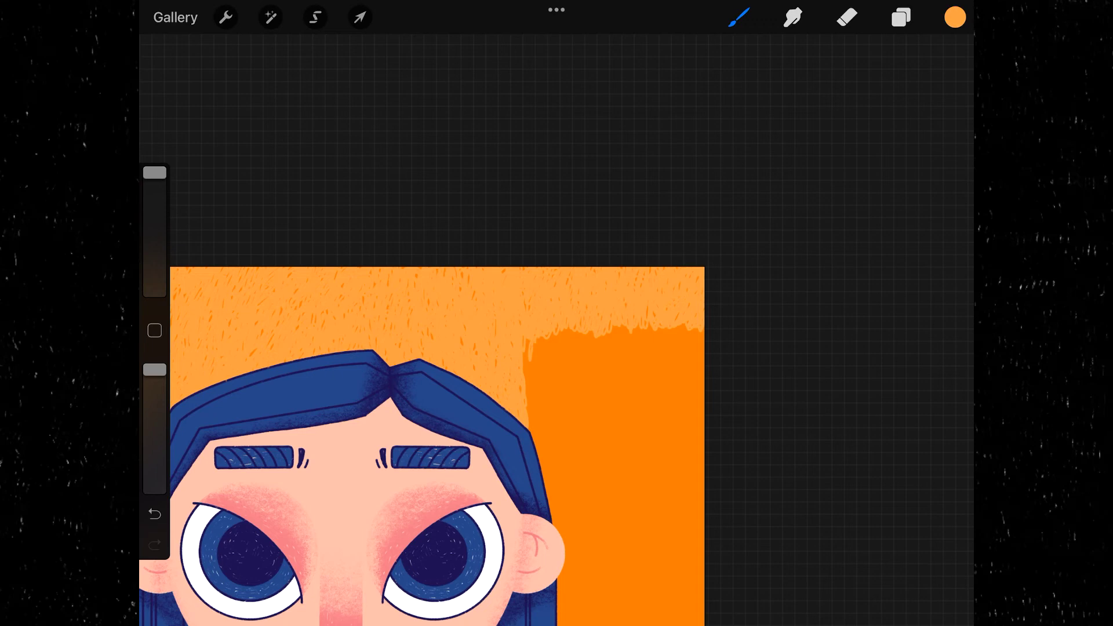
Step: Zoom in and brush light-orange texture down the dark patch's left side and rightward
{"action": "scroll", "coordinate": [638, 429], "scroll_direction": "up", "scroll_amount": 5}
{"action": "mouse_move", "coordinate": [377, 246]}
{"action": "left_mouse_down"}
{"action": "mouse_move", "coordinate": [388, 328]}
{"action": "mouse_move", "coordinate": [371, 469]}
{"action": "mouse_move", "coordinate": [406, 307]}
{"action": "left_mouse_up"}
{"action": "mouse_move", "coordinate": [423, 232]}
{"action": "left_mouse_down"}
{"action": "mouse_move", "coordinate": [441, 342]}
{"action": "mouse_move", "coordinate": [464, 336]}
{"action": "mouse_move", "coordinate": [418, 400]}
{"action": "left_mouse_up"}
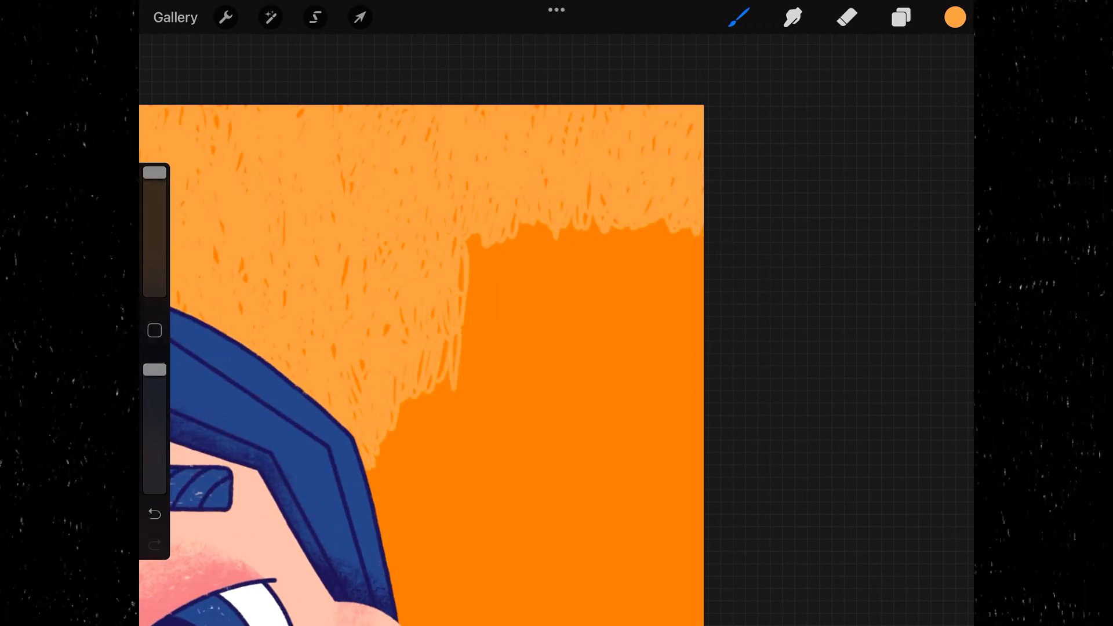
{"action": "left_click_drag", "start_coordinate": [458, 331], "coordinate": [406, 417]}
{"action": "left_click_drag", "start_coordinate": [487, 284], "coordinate": [452, 394]}
{"action": "left_click_drag", "start_coordinate": [481, 237], "coordinate": [464, 319]}
{"action": "mouse_move", "coordinate": [533, 223]}
{"action": "left_mouse_down"}
{"action": "mouse_move", "coordinate": [504, 305]}
{"action": "mouse_move", "coordinate": [551, 313]}
{"action": "left_mouse_up"}
Step: Carry the texture further right, covering the patch's right edge and lowering its top
{"action": "left_click_drag", "start_coordinate": [591, 215], "coordinate": [585, 304]}
{"action": "left_click_drag", "start_coordinate": [626, 226], "coordinate": [615, 319]}
{"action": "mouse_move", "coordinate": [667, 221]}
{"action": "left_mouse_down"}
{"action": "mouse_move", "coordinate": [655, 307]}
{"action": "mouse_move", "coordinate": [695, 331]}
{"action": "left_mouse_up"}
{"action": "mouse_move", "coordinate": [513, 302]}
{"action": "left_mouse_down"}
{"action": "mouse_move", "coordinate": [493, 394]}
{"action": "mouse_move", "coordinate": [557, 385]}
{"action": "left_mouse_up"}
{"action": "mouse_move", "coordinate": [577, 298]}
{"action": "left_mouse_down"}
{"action": "mouse_move", "coordinate": [597, 389]}
{"action": "mouse_move", "coordinate": [609, 388]}
{"action": "left_mouse_up"}
{"action": "left_click_drag", "start_coordinate": [632, 307], "coordinate": [634, 406]}
{"action": "mouse_move", "coordinate": [666, 307]}
{"action": "left_mouse_down"}
{"action": "mouse_move", "coordinate": [672, 400]}
{"action": "mouse_move", "coordinate": [693, 395]}
{"action": "left_mouse_up"}
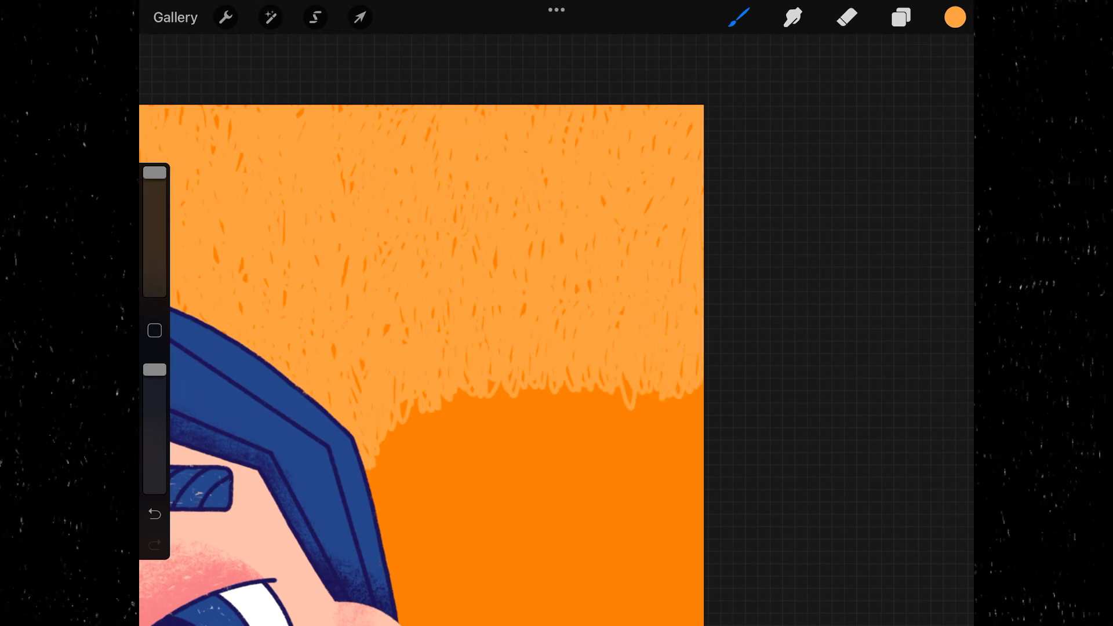
Step: Add light-orange texture beside the blue hair over the patch's left edge
{"action": "left_click_drag", "start_coordinate": [356, 272], "coordinate": [377, 354]}
{"action": "left_click_drag", "start_coordinate": [383, 293], "coordinate": [406, 394]}
{"action": "mouse_move", "coordinate": [406, 324]}
{"action": "left_mouse_down"}
{"action": "mouse_move", "coordinate": [376, 429]}
{"action": "mouse_move", "coordinate": [395, 400]}
{"action": "left_mouse_up"}
{"action": "left_click_drag", "start_coordinate": [406, 272], "coordinate": [400, 330]}
{"action": "left_click_drag", "start_coordinate": [371, 258], "coordinate": [391, 308]}
{"action": "left_click_drag", "start_coordinate": [377, 229], "coordinate": [406, 272]}
Step: Extend texture down over the dark patch's top edge from left to right
{"action": "mouse_move", "coordinate": [415, 227]}
{"action": "left_mouse_down"}
{"action": "mouse_move", "coordinate": [440, 308]}
{"action": "mouse_move", "coordinate": [487, 293]}
{"action": "left_mouse_up"}
{"action": "mouse_move", "coordinate": [481, 226]}
{"action": "left_mouse_down"}
{"action": "mouse_move", "coordinate": [521, 298]}
{"action": "mouse_move", "coordinate": [559, 316]}
{"action": "left_mouse_up"}
{"action": "mouse_move", "coordinate": [542, 235]}
{"action": "left_mouse_down"}
{"action": "mouse_move", "coordinate": [568, 302]}
{"action": "mouse_move", "coordinate": [597, 319]}
{"action": "left_mouse_up"}
{"action": "left_click_drag", "start_coordinate": [591, 243], "coordinate": [626, 342]}
{"action": "mouse_move", "coordinate": [429, 281]}
{"action": "left_mouse_down"}
{"action": "mouse_move", "coordinate": [441, 353]}
{"action": "mouse_move", "coordinate": [467, 357]}
{"action": "left_mouse_up"}
{"action": "left_click_drag", "start_coordinate": [484, 299], "coordinate": [505, 365]}
{"action": "left_click_drag", "start_coordinate": [519, 295], "coordinate": [539, 368]}
{"action": "left_click_drag", "start_coordinate": [551, 296], "coordinate": [580, 395]}
{"action": "left_click_drag", "start_coordinate": [597, 310], "coordinate": [616, 396]}
Step: Pan down and texture the patch top near the ear, working rightward
{"action": "scroll", "coordinate": [406, 325], "scroll_direction": "down", "scroll_amount": 5}
{"action": "scroll", "coordinate": [406, 325], "scroll_direction": "down", "scroll_amount": 1}
{"action": "left_click_drag", "start_coordinate": [351, 221], "coordinate": [343, 279]}
{"action": "left_click_drag", "start_coordinate": [368, 163], "coordinate": [359, 267]}
{"action": "left_click_drag", "start_coordinate": [406, 165], "coordinate": [400, 278]}
{"action": "left_click_drag", "start_coordinate": [426, 191], "coordinate": [406, 273]}
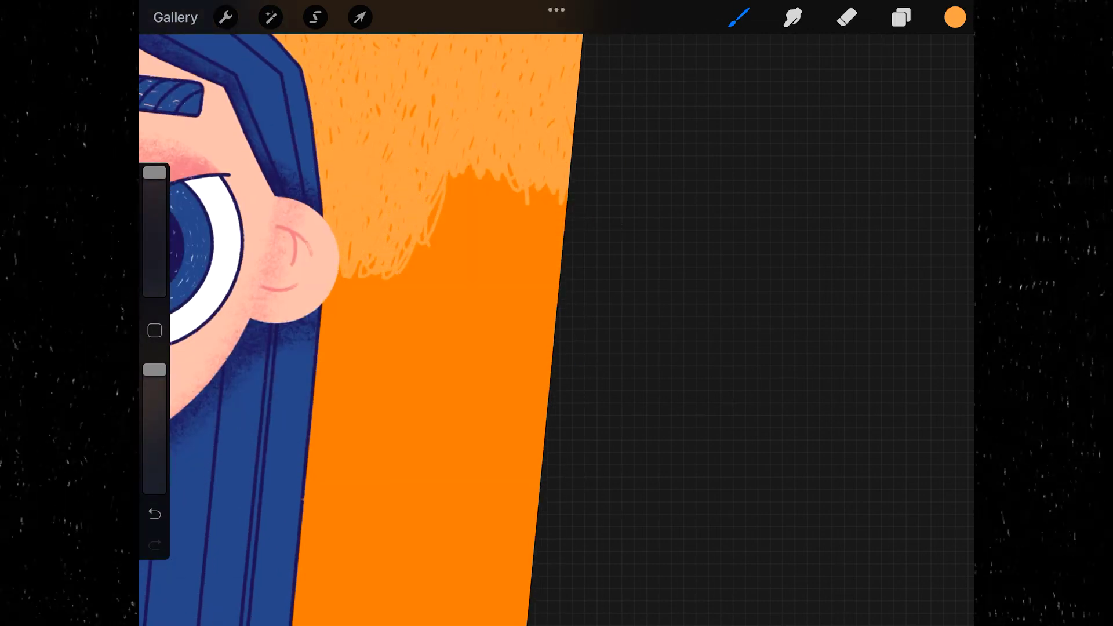
{"action": "left_click_drag", "start_coordinate": [441, 174], "coordinate": [418, 287]}
{"action": "left_click_drag", "start_coordinate": [458, 209], "coordinate": [446, 278]}
{"action": "left_click_drag", "start_coordinate": [493, 171], "coordinate": [470, 273]}
{"action": "mouse_move", "coordinate": [510, 192]}
{"action": "left_mouse_down"}
{"action": "mouse_move", "coordinate": [504, 244]}
{"action": "mouse_move", "coordinate": [513, 249]}
{"action": "left_mouse_up"}
{"action": "mouse_move", "coordinate": [550, 186]}
{"action": "left_mouse_down"}
{"action": "mouse_move", "coordinate": [542, 276]}
{"action": "mouse_move", "coordinate": [525, 293]}
{"action": "left_mouse_up"}
Step: Push texture lower near the canvas edge and across the patch's upper-left edge
{"action": "mouse_move", "coordinate": [501, 247]}
{"action": "left_mouse_down"}
{"action": "mouse_move", "coordinate": [473, 287]}
{"action": "mouse_move", "coordinate": [533, 313]}
{"action": "left_mouse_up"}
{"action": "left_click_drag", "start_coordinate": [553, 287], "coordinate": [548, 324]}
{"action": "left_click_drag", "start_coordinate": [342, 269], "coordinate": [321, 374]}
{"action": "left_click_drag", "start_coordinate": [356, 319], "coordinate": [333, 374]}
{"action": "mouse_move", "coordinate": [371, 293]}
{"action": "left_mouse_down"}
{"action": "mouse_move", "coordinate": [365, 348]}
{"action": "mouse_move", "coordinate": [340, 377]}
{"action": "left_mouse_up"}
{"action": "mouse_move", "coordinate": [389, 284]}
{"action": "left_mouse_down"}
{"action": "mouse_move", "coordinate": [374, 354]}
{"action": "mouse_move", "coordinate": [386, 331]}
{"action": "left_mouse_up"}
{"action": "mouse_move", "coordinate": [438, 275]}
{"action": "left_mouse_down"}
{"action": "mouse_move", "coordinate": [400, 328]}
{"action": "mouse_move", "coordinate": [429, 335]}
{"action": "left_mouse_up"}
{"action": "mouse_move", "coordinate": [467, 277]}
{"action": "left_mouse_down"}
{"action": "mouse_move", "coordinate": [456, 319]}
{"action": "mouse_move", "coordinate": [464, 333]}
{"action": "left_mouse_up"}
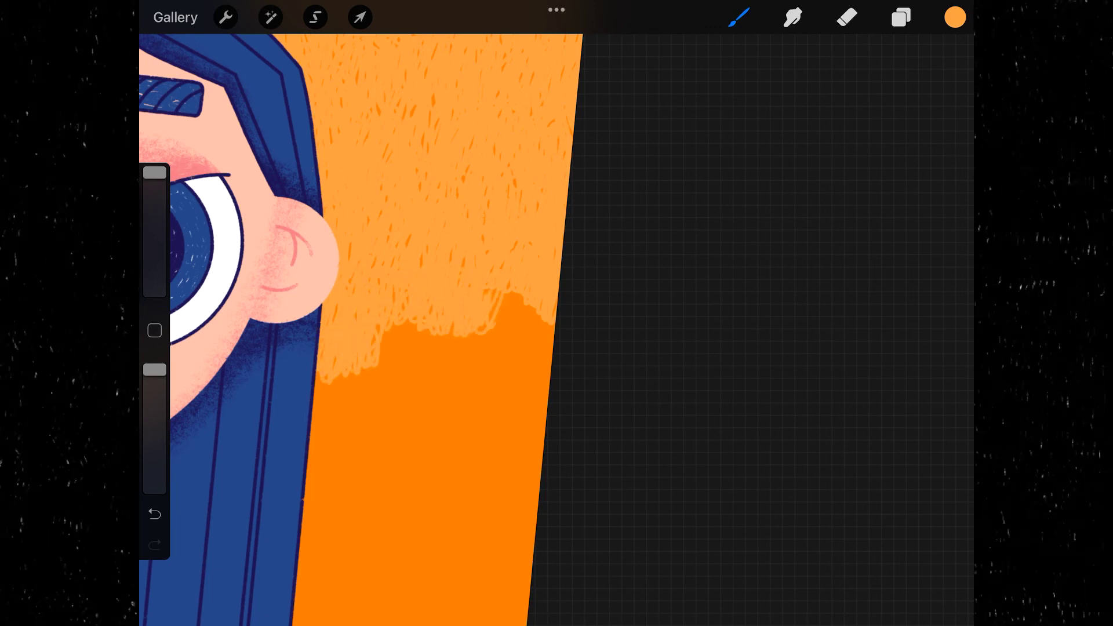
Step: Cover the patch's right top edge and extend texture down on both sides
{"action": "left_click_drag", "start_coordinate": [513, 293], "coordinate": [487, 342]}
{"action": "left_click_drag", "start_coordinate": [551, 308], "coordinate": [531, 357]}
{"action": "mouse_move", "coordinate": [551, 325]}
{"action": "left_mouse_down"}
{"action": "mouse_move", "coordinate": [542, 374]}
{"action": "mouse_move", "coordinate": [502, 394]}
{"action": "left_mouse_up"}
{"action": "left_click_drag", "start_coordinate": [522, 357], "coordinate": [543, 415]}
{"action": "left_click_drag", "start_coordinate": [499, 342], "coordinate": [472, 388]}
{"action": "left_click_drag", "start_coordinate": [348, 371], "coordinate": [318, 418]}
{"action": "left_click_drag", "start_coordinate": [397, 362], "coordinate": [362, 423]}
Step: Fill the notch and lower the texture edge evenly across the patch
{"action": "mouse_move", "coordinate": [395, 322]}
{"action": "left_mouse_down"}
{"action": "mouse_move", "coordinate": [385, 423]}
{"action": "mouse_move", "coordinate": [409, 394]}
{"action": "left_mouse_up"}
{"action": "left_click_drag", "start_coordinate": [458, 334], "coordinate": [435, 406]}
{"action": "left_click_drag", "start_coordinate": [487, 351], "coordinate": [447, 437]}
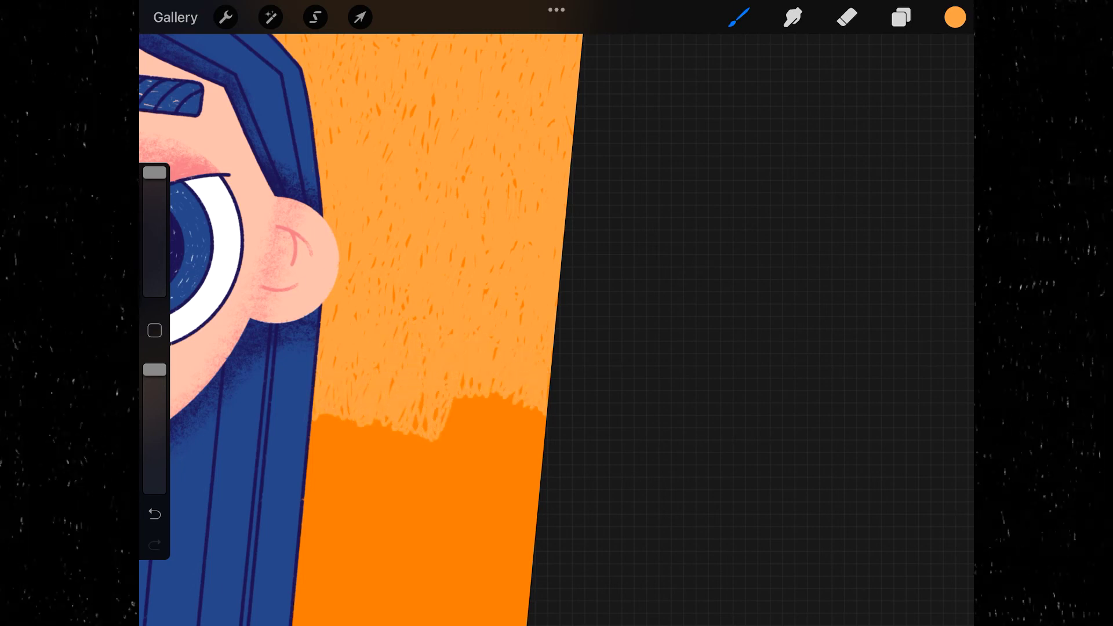
{"action": "left_click_drag", "start_coordinate": [441, 400], "coordinate": [487, 450]}
{"action": "mouse_move", "coordinate": [481, 400]}
{"action": "left_mouse_down"}
{"action": "mouse_move", "coordinate": [516, 455]}
{"action": "mouse_move", "coordinate": [539, 463]}
{"action": "left_mouse_up"}
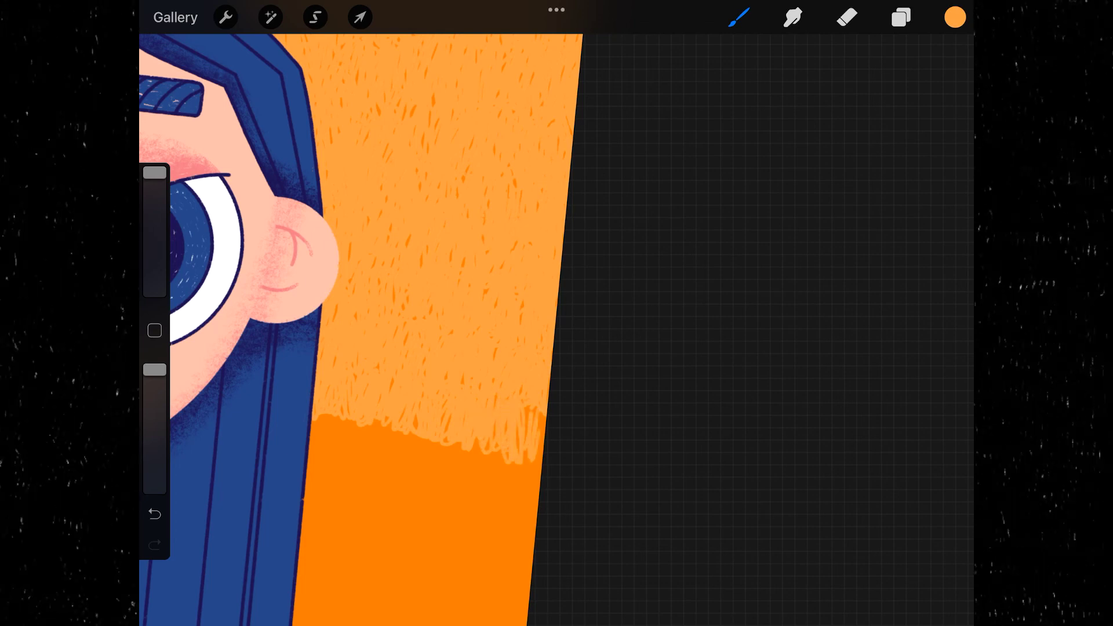
Step: Pan down and bring the texture edge down beside the hair to the right canvas edge
{"action": "scroll", "coordinate": [359, 325], "scroll_direction": "down", "scroll_amount": 5}
{"action": "mouse_move", "coordinate": [371, 243]}
{"action": "left_mouse_down"}
{"action": "mouse_move", "coordinate": [391, 322]}
{"action": "mouse_move", "coordinate": [408, 316]}
{"action": "left_mouse_up"}
{"action": "left_click_drag", "start_coordinate": [411, 250], "coordinate": [455, 322]}
{"action": "left_click_drag", "start_coordinate": [446, 255], "coordinate": [484, 322]}
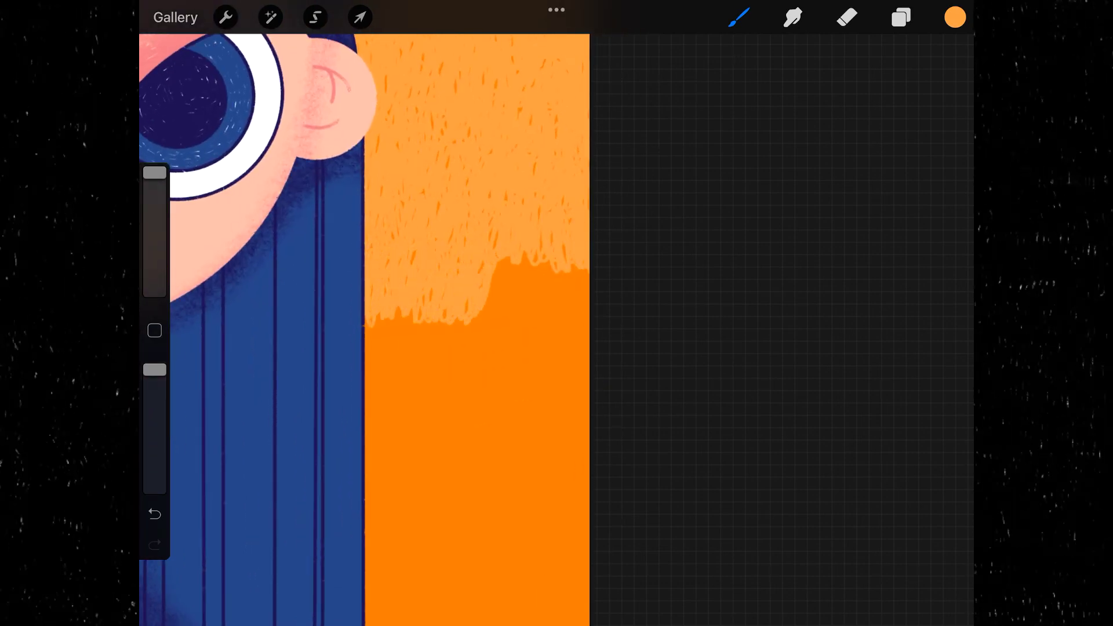
{"action": "left_click_drag", "start_coordinate": [487, 261], "coordinate": [513, 325]}
{"action": "mouse_move", "coordinate": [518, 252]}
{"action": "left_mouse_down"}
{"action": "mouse_move", "coordinate": [542, 324]}
{"action": "mouse_move", "coordinate": [563, 328]}
{"action": "left_mouse_up"}
{"action": "left_click_drag", "start_coordinate": [562, 267], "coordinate": [586, 328]}
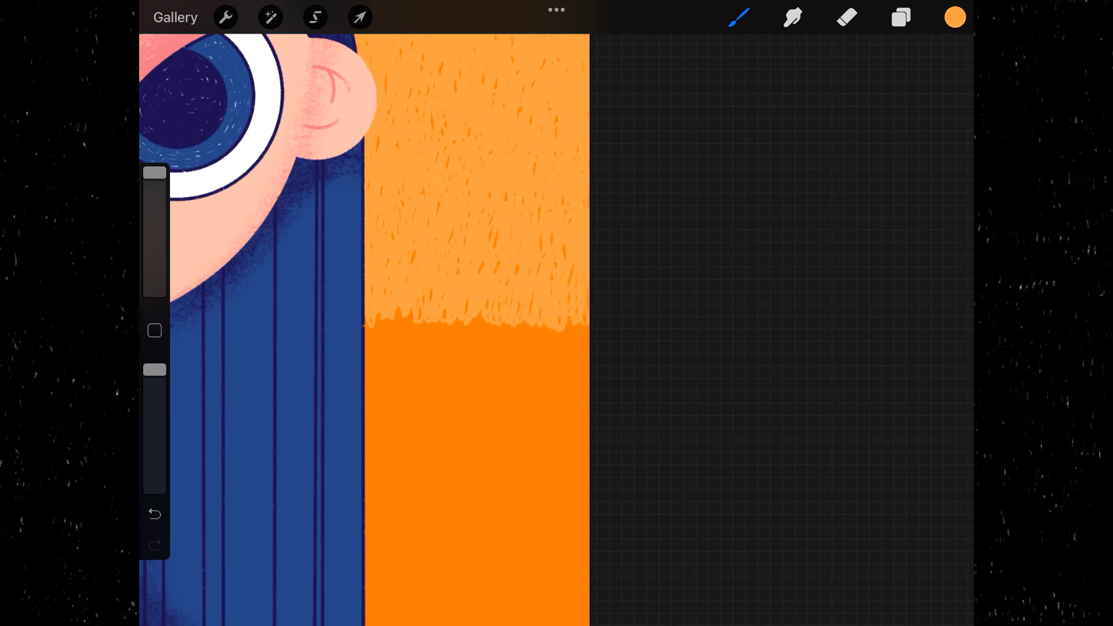
Step: Extend texture down along the hair's side and push the edge right and down
{"action": "mouse_move", "coordinate": [374, 316]}
{"action": "left_mouse_down"}
{"action": "mouse_move", "coordinate": [400, 386]}
{"action": "mouse_move", "coordinate": [383, 441]}
{"action": "left_mouse_up"}
{"action": "left_click_drag", "start_coordinate": [380, 382], "coordinate": [374, 467]}
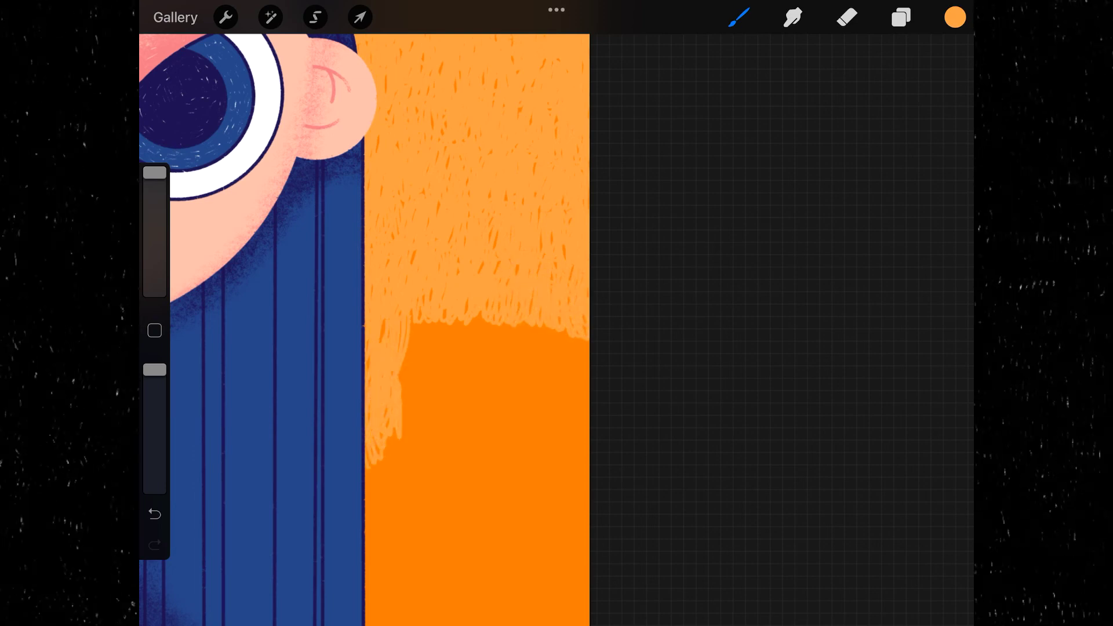
{"action": "left_click_drag", "start_coordinate": [406, 348], "coordinate": [377, 472]}
{"action": "left_click_drag", "start_coordinate": [417, 310], "coordinate": [435, 383]}
{"action": "mouse_move", "coordinate": [458, 317]}
{"action": "left_mouse_down"}
{"action": "mouse_move", "coordinate": [441, 400]}
{"action": "mouse_move", "coordinate": [406, 417]}
{"action": "mouse_move", "coordinate": [423, 470]}
{"action": "left_mouse_up"}
{"action": "left_click_drag", "start_coordinate": [464, 374], "coordinate": [444, 432]}
{"action": "mouse_move", "coordinate": [487, 318]}
{"action": "left_mouse_down"}
{"action": "mouse_move", "coordinate": [464, 423]}
{"action": "mouse_move", "coordinate": [484, 388]}
{"action": "left_mouse_up"}
{"action": "mouse_move", "coordinate": [542, 323]}
{"action": "left_mouse_down"}
{"action": "mouse_move", "coordinate": [519, 380]}
{"action": "mouse_move", "coordinate": [545, 383]}
{"action": "left_mouse_up"}
Step: Lower the texture near the canvas edge and fill the dark-orange notch at right
{"action": "mouse_move", "coordinate": [569, 332]}
{"action": "left_mouse_down"}
{"action": "mouse_move", "coordinate": [556, 381]}
{"action": "mouse_move", "coordinate": [577, 420]}
{"action": "left_mouse_up"}
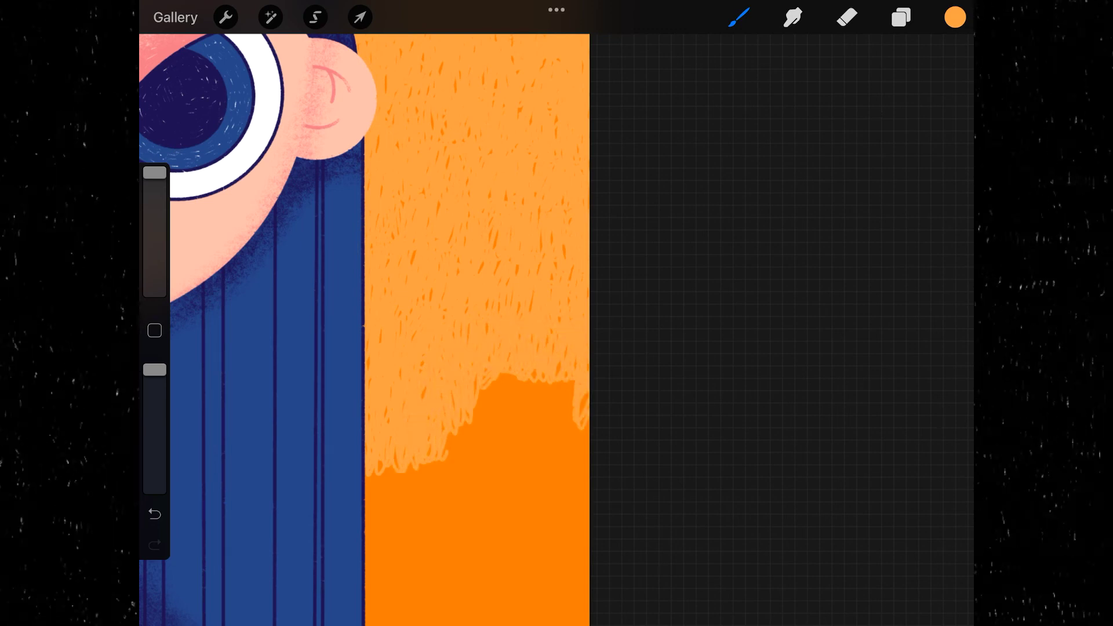
{"action": "left_click_drag", "start_coordinate": [583, 380], "coordinate": [560, 434]}
{"action": "left_click_drag", "start_coordinate": [498, 374], "coordinate": [475, 429]}
{"action": "mouse_move", "coordinate": [509, 374]}
{"action": "left_mouse_down"}
{"action": "mouse_move", "coordinate": [490, 432]}
{"action": "mouse_move", "coordinate": [498, 429]}
{"action": "left_mouse_up"}
{"action": "left_click_drag", "start_coordinate": [545, 381], "coordinate": [530, 432]}
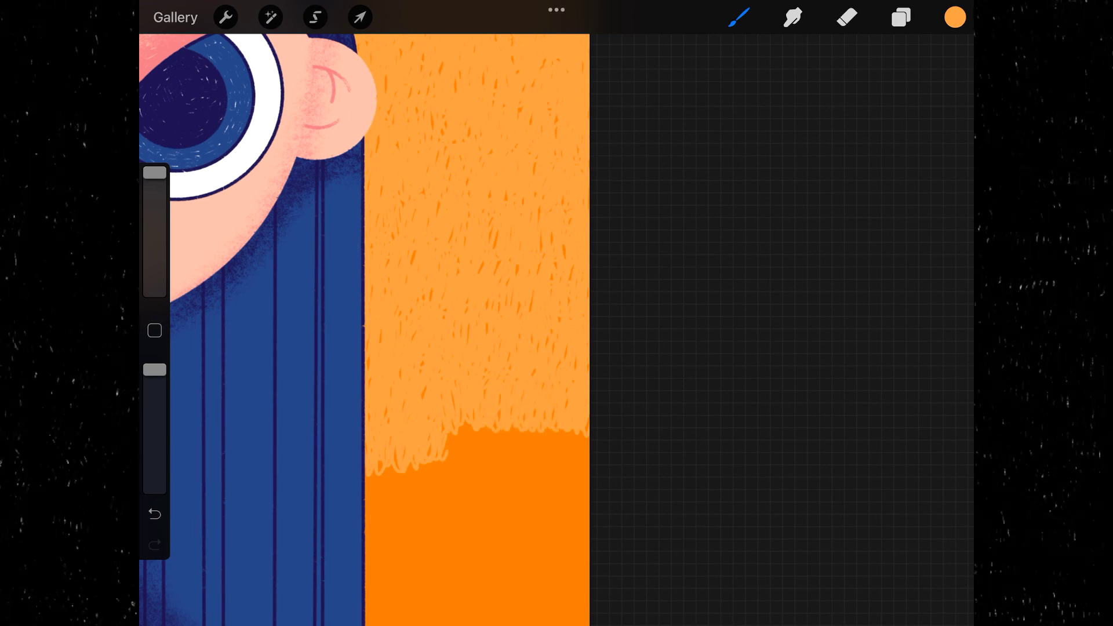
{"action": "left_click_drag", "start_coordinate": [464, 406], "coordinate": [432, 220]}
{"action": "left_click_drag", "start_coordinate": [352, 244], "coordinate": [345, 331]}
{"action": "mouse_move", "coordinate": [383, 234]}
{"action": "left_mouse_down"}
{"action": "mouse_move", "coordinate": [377, 287]}
{"action": "mouse_move", "coordinate": [403, 359]}
{"action": "left_mouse_up"}
Step: Carry light-orange texture down beside the hair to the canvas bottom
{"action": "left_click_drag", "start_coordinate": [342, 323], "coordinate": [348, 385]}
{"action": "left_click_drag", "start_coordinate": [363, 333], "coordinate": [360, 392]}
{"action": "mouse_move", "coordinate": [389, 345]}
{"action": "left_mouse_down"}
{"action": "mouse_move", "coordinate": [395, 396]}
{"action": "mouse_move", "coordinate": [365, 444]}
{"action": "left_mouse_up"}
{"action": "left_click_drag", "start_coordinate": [394, 391], "coordinate": [391, 461]}
{"action": "mouse_move", "coordinate": [342, 435]}
{"action": "left_mouse_down"}
{"action": "mouse_move", "coordinate": [345, 510]}
{"action": "mouse_move", "coordinate": [380, 504]}
{"action": "left_mouse_up"}
{"action": "left_click_drag", "start_coordinate": [397, 438], "coordinate": [371, 545]}
{"action": "left_click_drag", "start_coordinate": [345, 493], "coordinate": [348, 553]}
{"action": "mouse_move", "coordinate": [385, 501]}
{"action": "left_mouse_down"}
{"action": "mouse_move", "coordinate": [388, 554]}
{"action": "mouse_move", "coordinate": [406, 536]}
{"action": "left_mouse_up"}
{"action": "mouse_move", "coordinate": [429, 203]}
{"action": "left_mouse_down"}
{"action": "mouse_move", "coordinate": [429, 266]}
{"action": "mouse_move", "coordinate": [452, 249]}
{"action": "mouse_move", "coordinate": [487, 261]}
{"action": "left_mouse_up"}
Step: Spread texture rightward and down over the remaining dark orange toward the right edge
{"action": "mouse_move", "coordinate": [481, 194]}
{"action": "left_mouse_down"}
{"action": "mouse_move", "coordinate": [513, 261]}
{"action": "mouse_move", "coordinate": [531, 263]}
{"action": "left_mouse_up"}
{"action": "left_click_drag", "start_coordinate": [524, 200], "coordinate": [565, 278]}
{"action": "left_click_drag", "start_coordinate": [417, 255], "coordinate": [443, 324]}
{"action": "mouse_move", "coordinate": [458, 252]}
{"action": "left_mouse_down"}
{"action": "mouse_move", "coordinate": [446, 319]}
{"action": "mouse_move", "coordinate": [498, 325]}
{"action": "left_mouse_up"}
{"action": "left_click_drag", "start_coordinate": [507, 261], "coordinate": [553, 337]}
{"action": "mouse_move", "coordinate": [413, 313]}
{"action": "left_mouse_down"}
{"action": "mouse_move", "coordinate": [423, 389]}
{"action": "mouse_move", "coordinate": [444, 392]}
{"action": "left_mouse_up"}
{"action": "mouse_move", "coordinate": [443, 324]}
{"action": "left_mouse_down"}
{"action": "mouse_move", "coordinate": [473, 395]}
{"action": "mouse_move", "coordinate": [496, 388]}
{"action": "left_mouse_up"}
Step: Cover the last dark-orange patch down to the bottom edge, including the final blob
{"action": "left_click_drag", "start_coordinate": [406, 390], "coordinate": [441, 444]}
{"action": "left_click_drag", "start_coordinate": [443, 391], "coordinate": [475, 452]}
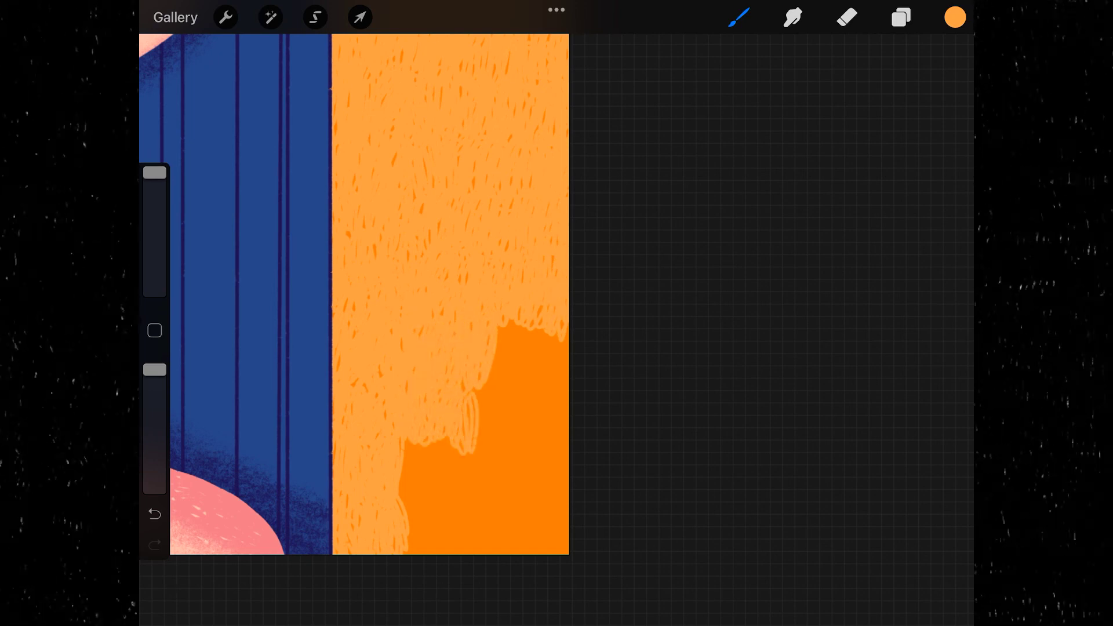
{"action": "left_click_drag", "start_coordinate": [486, 383], "coordinate": [460, 493]}
{"action": "mouse_move", "coordinate": [447, 444]}
{"action": "left_mouse_down"}
{"action": "mouse_move", "coordinate": [405, 502]}
{"action": "mouse_move", "coordinate": [447, 545]}
{"action": "left_mouse_up"}
{"action": "mouse_move", "coordinate": [472, 486]}
{"action": "left_mouse_down"}
{"action": "mouse_move", "coordinate": [452, 553]}
{"action": "mouse_move", "coordinate": [521, 554]}
{"action": "mouse_move", "coordinate": [562, 536]}
{"action": "mouse_move", "coordinate": [521, 493]}
{"action": "mouse_move", "coordinate": [565, 470]}
{"action": "mouse_move", "coordinate": [502, 492]}
{"action": "mouse_move", "coordinate": [510, 438]}
{"action": "left_mouse_up"}
{"action": "mouse_move", "coordinate": [527, 481]}
{"action": "left_mouse_down"}
{"action": "mouse_move", "coordinate": [490, 406]}
{"action": "mouse_move", "coordinate": [546, 461]}
{"action": "left_mouse_up"}
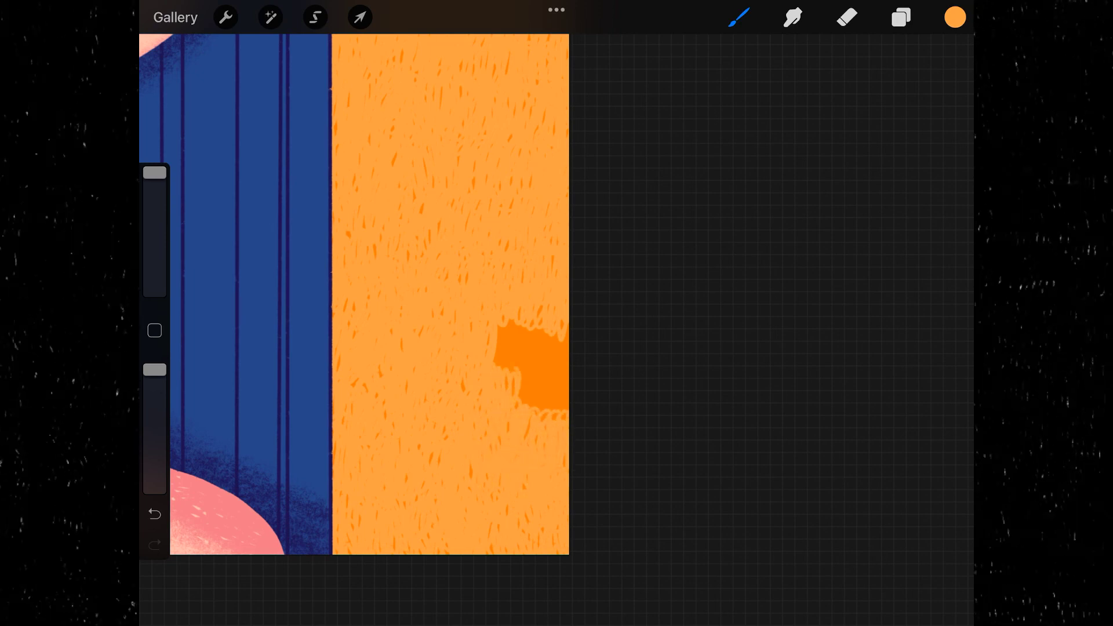
{"action": "mouse_move", "coordinate": [542, 327]}
{"action": "left_mouse_down"}
{"action": "mouse_move", "coordinate": [556, 374]}
{"action": "mouse_move", "coordinate": [548, 412]}
{"action": "left_mouse_up"}
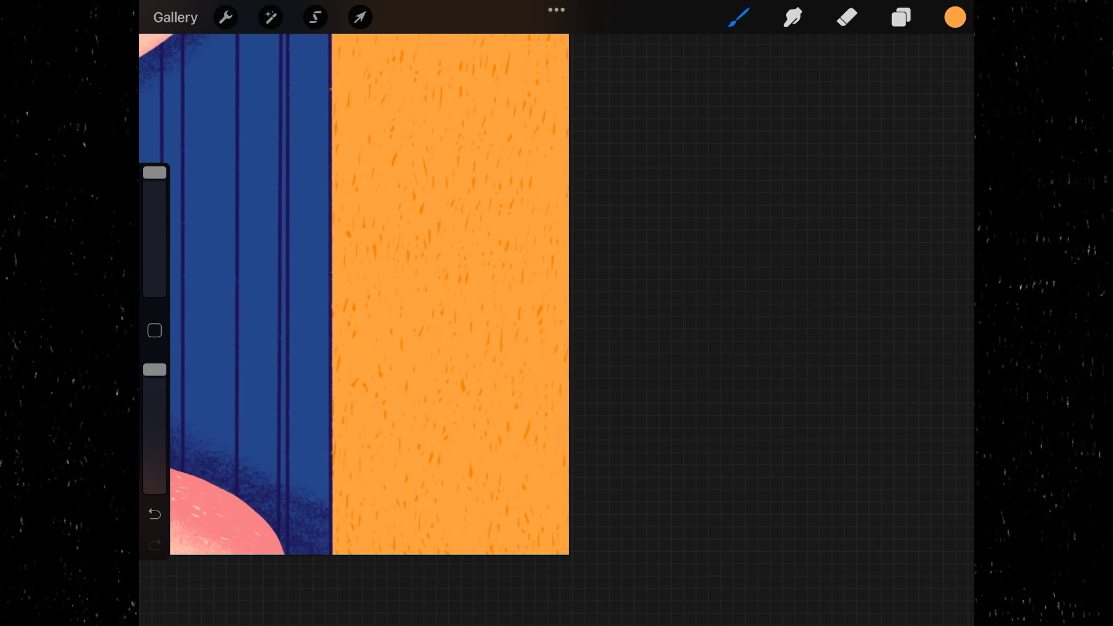